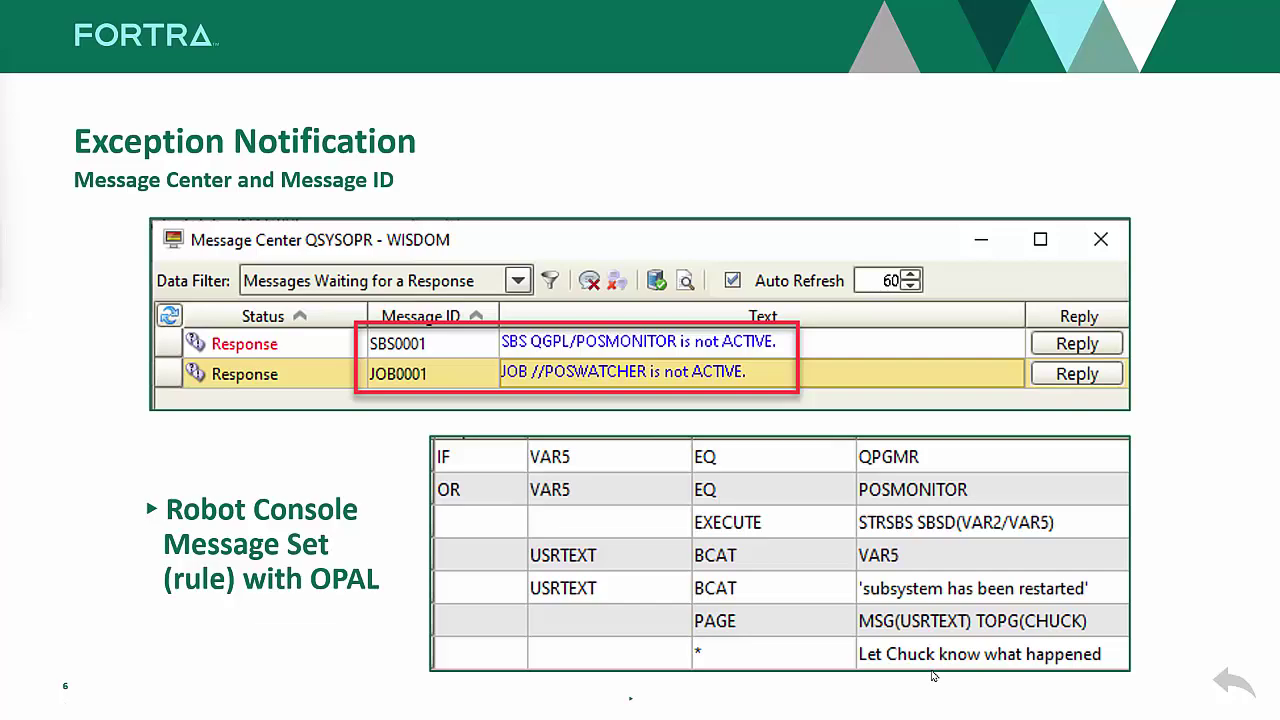
Step: Expand Monitored Objects and Resource Monitors for the Production system and browse all resource monitors
click(613, 640)
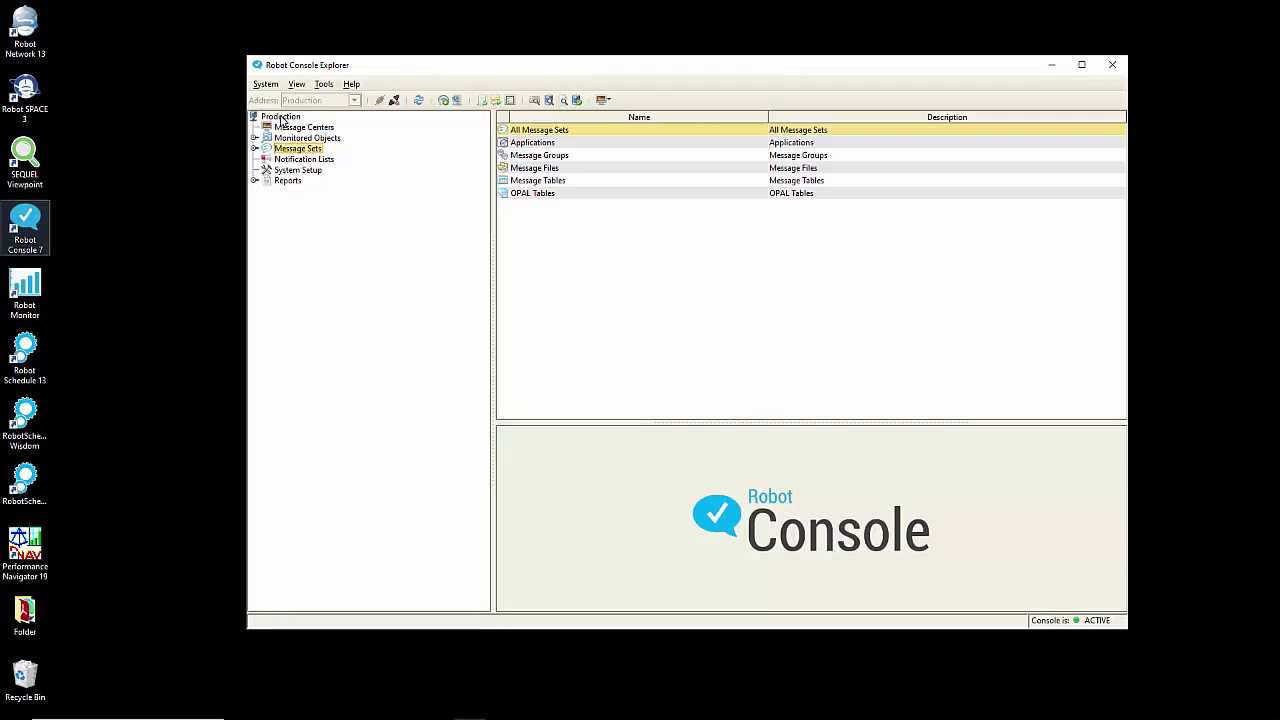
click(281, 117)
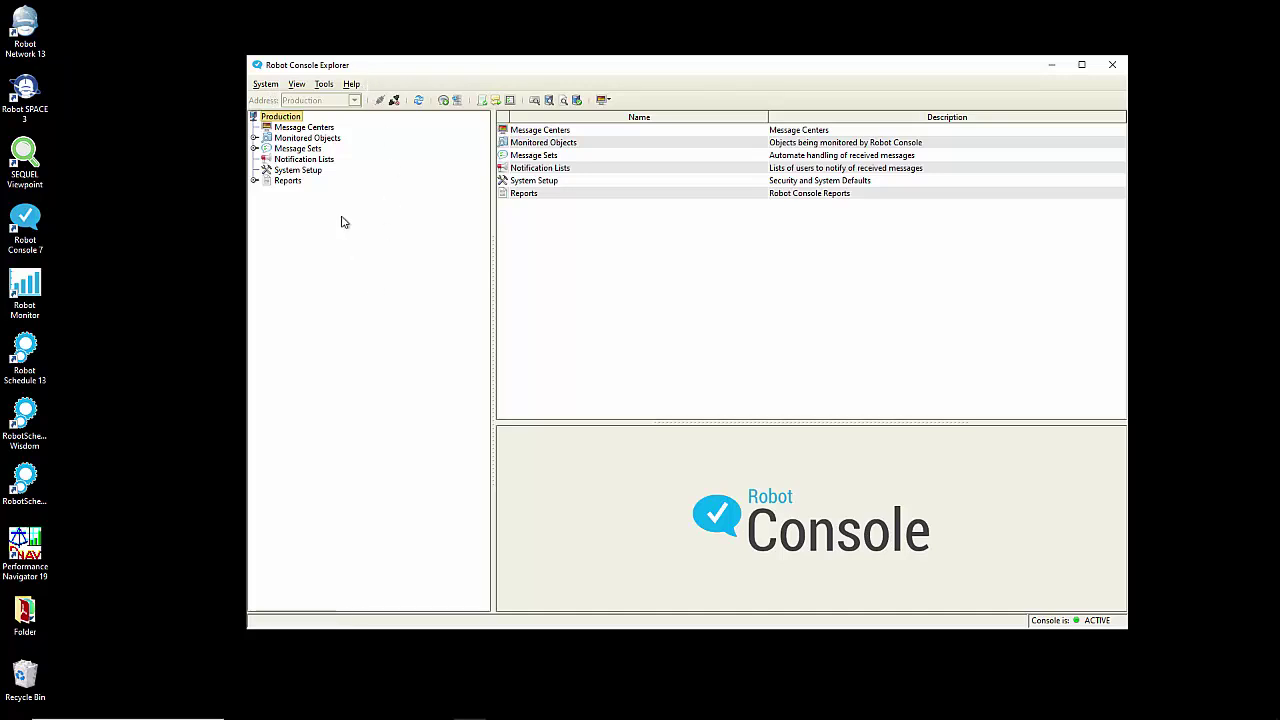
click(255, 139)
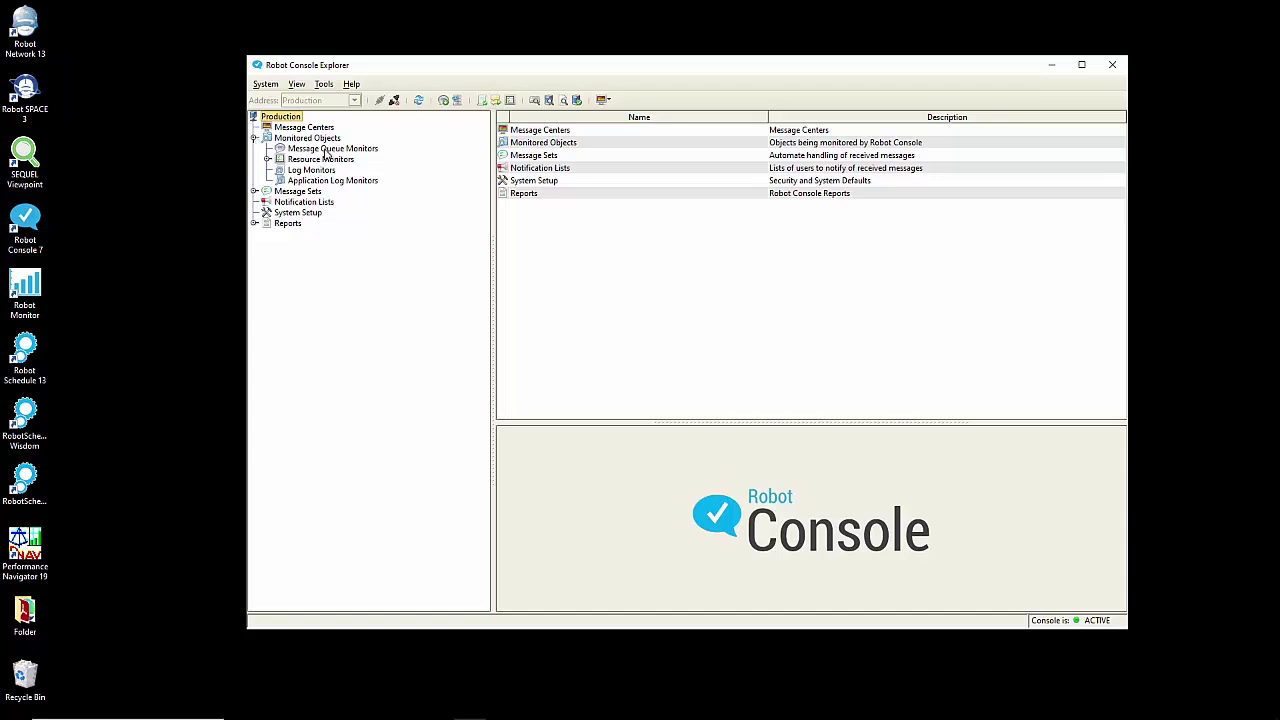
click(267, 160)
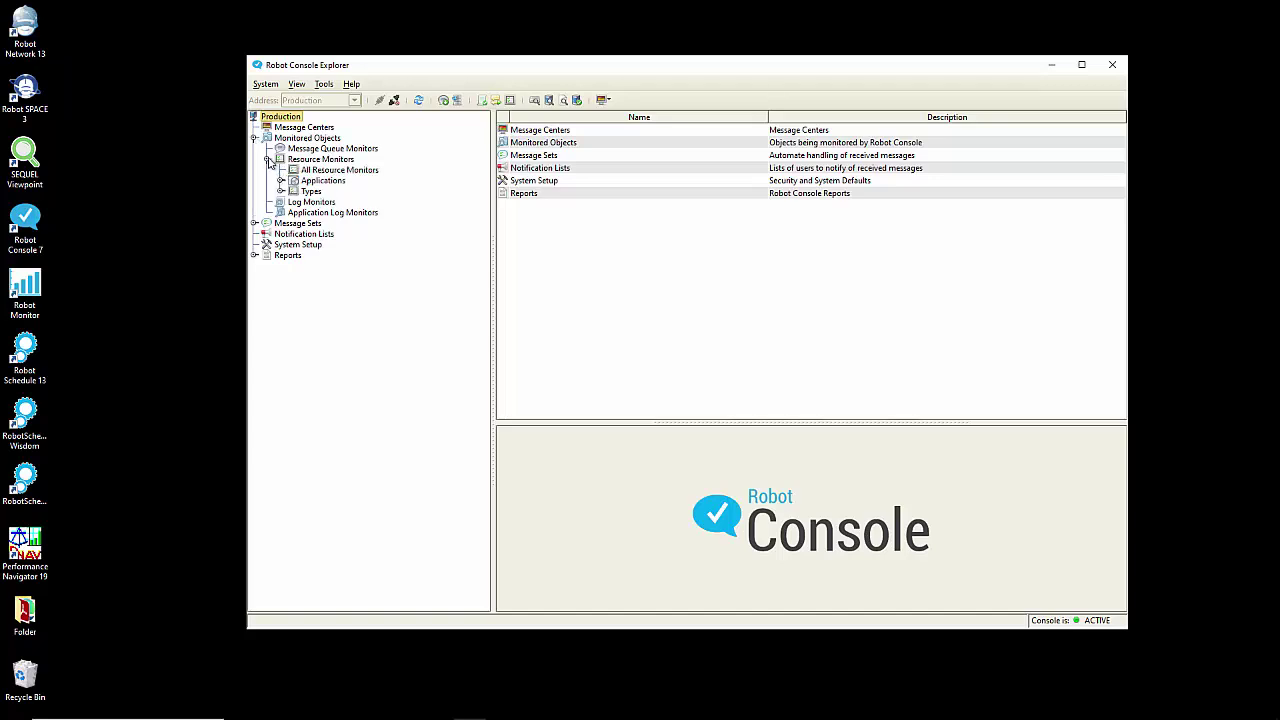
click(322, 170)
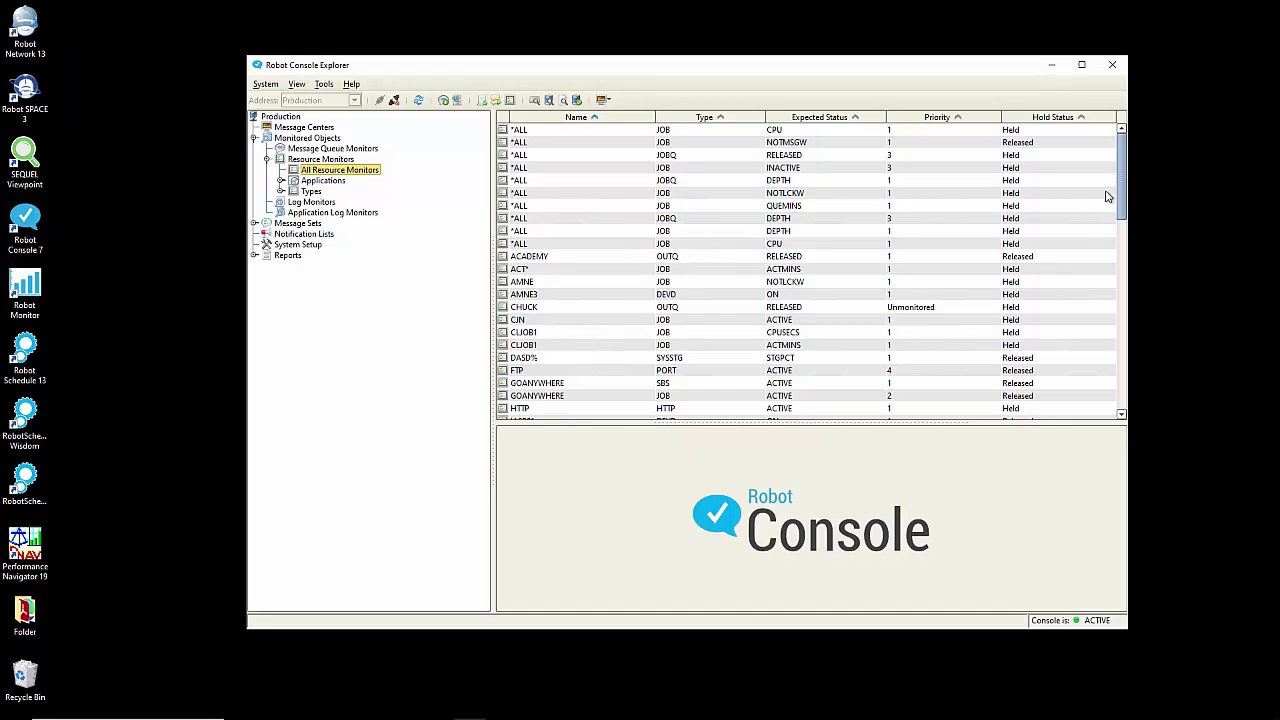
drag(1122, 182, 1003, 176)
Step: Expand the resource monitor types, list the Subsystem monitors and select POSMONITOR
click(279, 191)
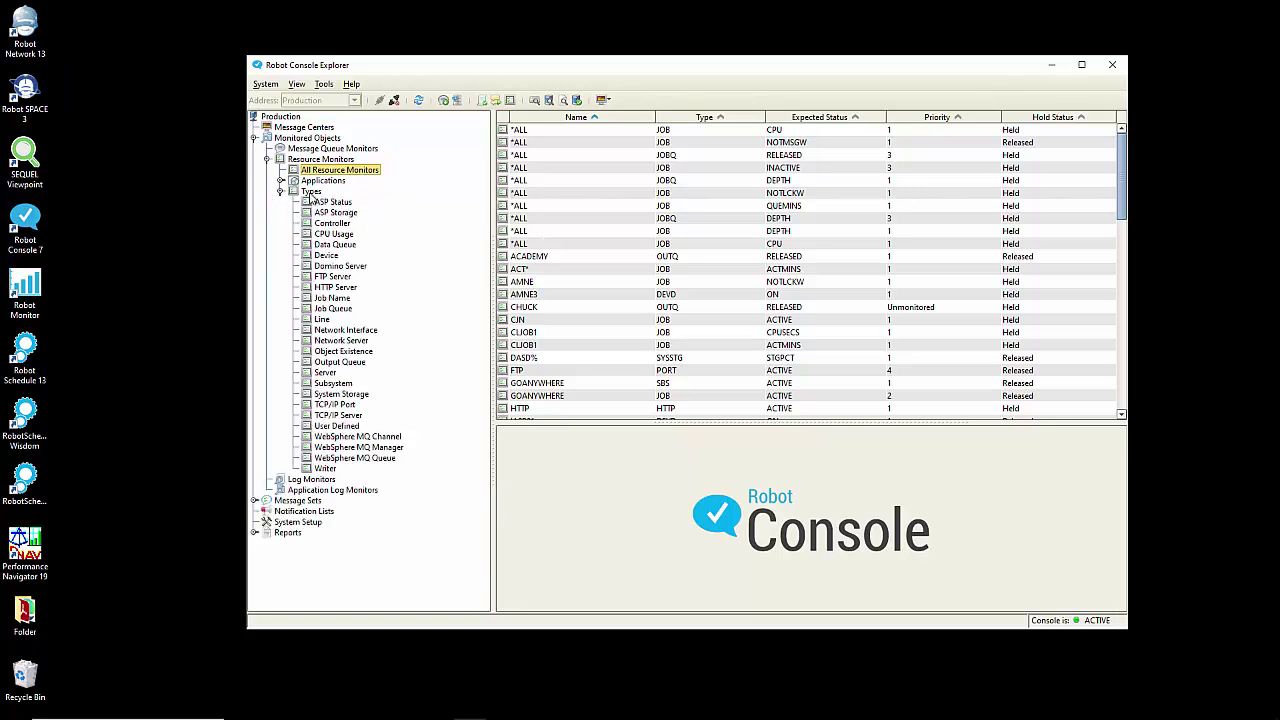
right_click(342, 385)
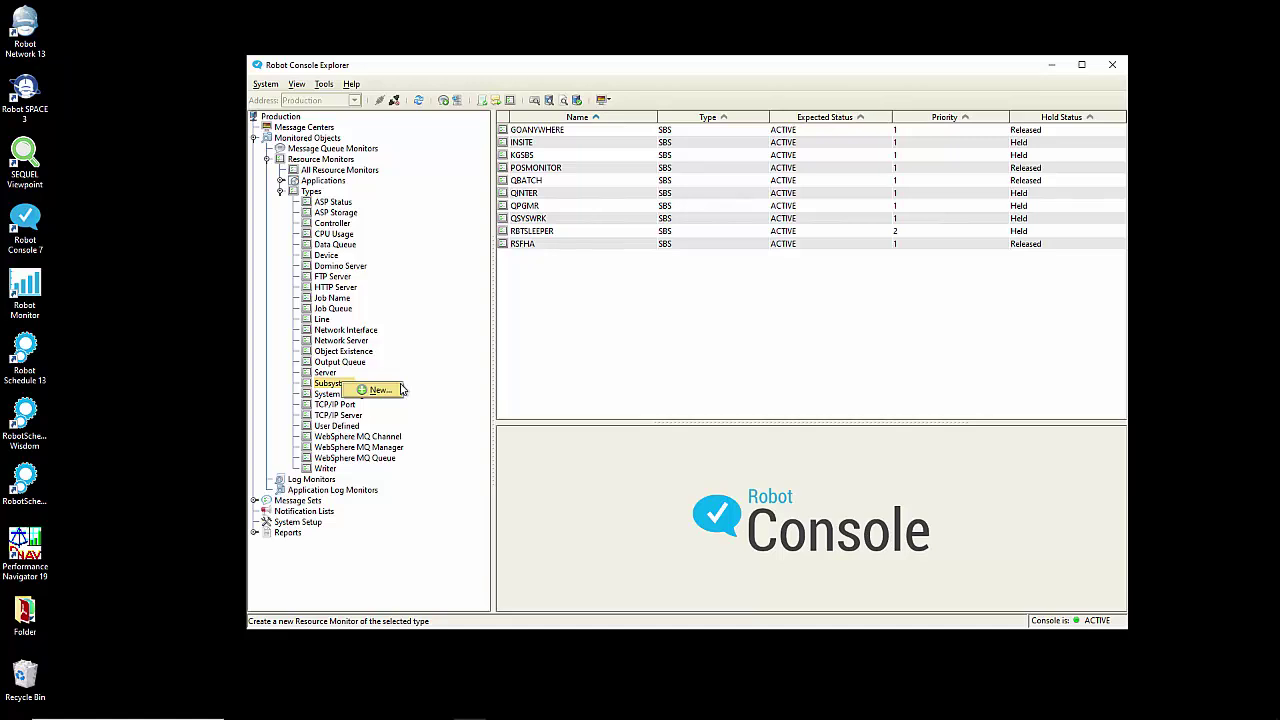
click(657, 321)
click(574, 170)
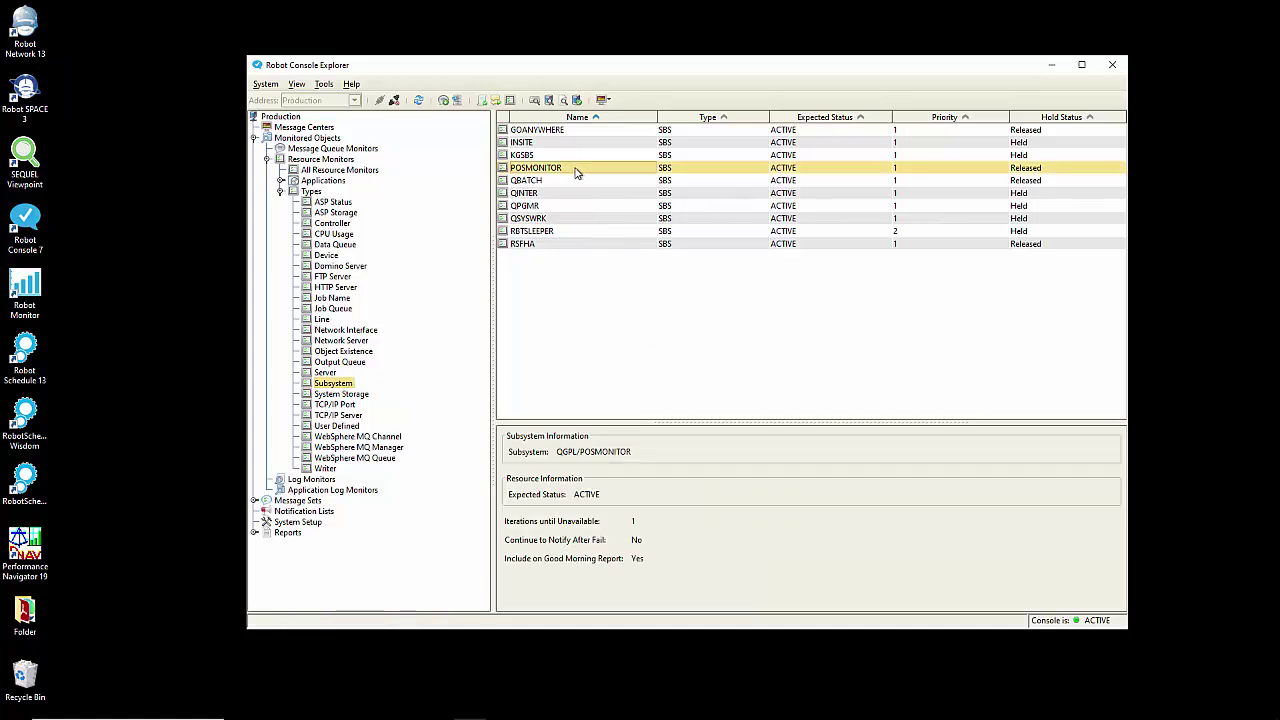
Step: Open the POSMONITOR resource monitor's properties, review the available expected statuses and priorities, and close them without changes
double_click(593, 174)
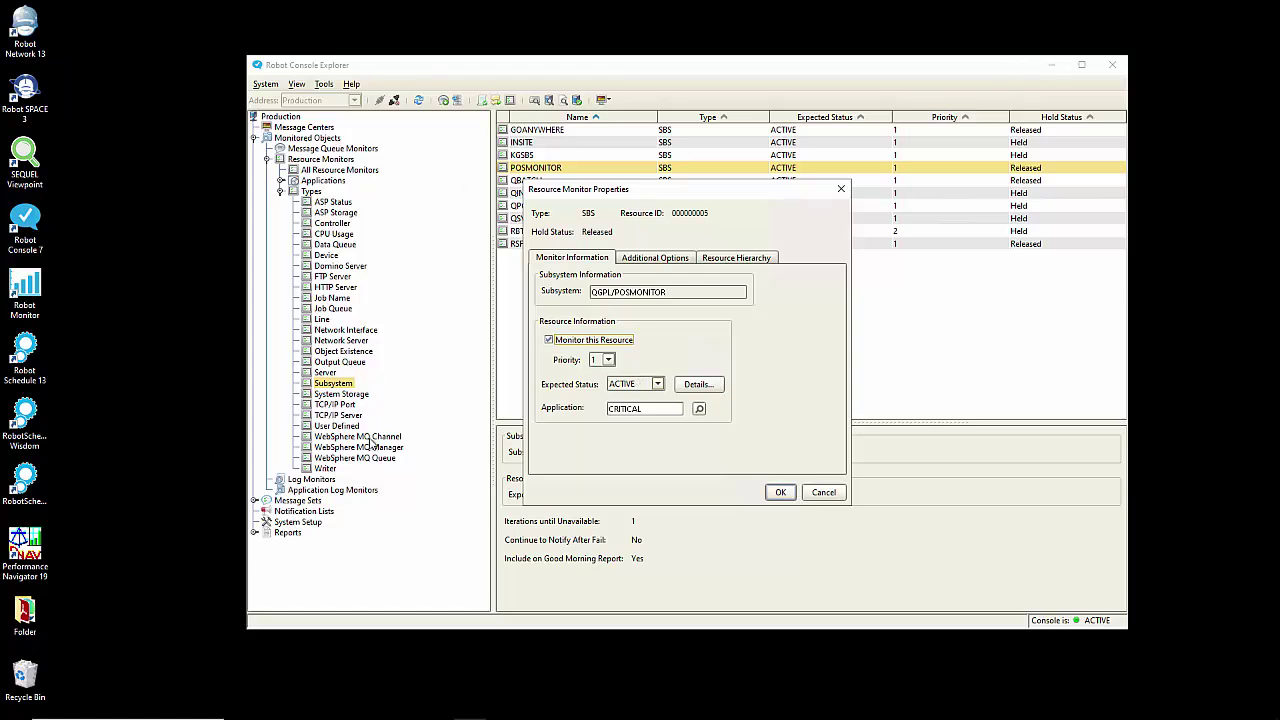
click(658, 384)
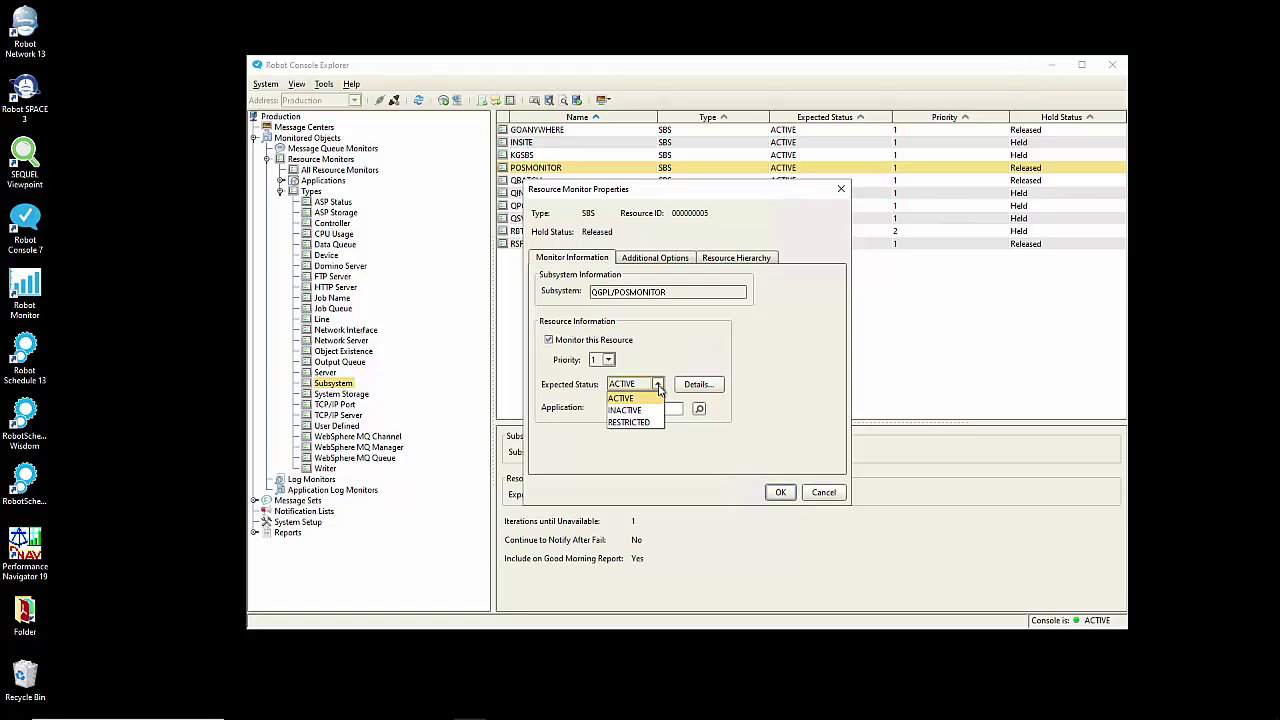
click(660, 354)
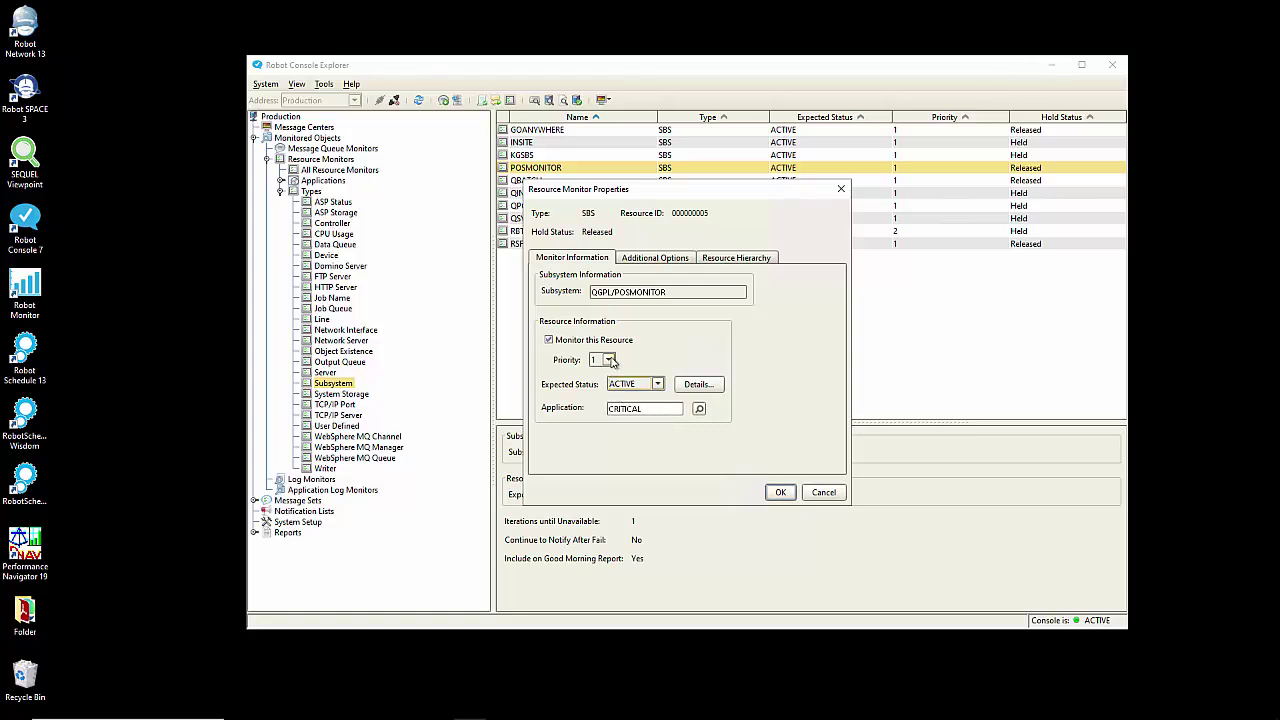
click(610, 360)
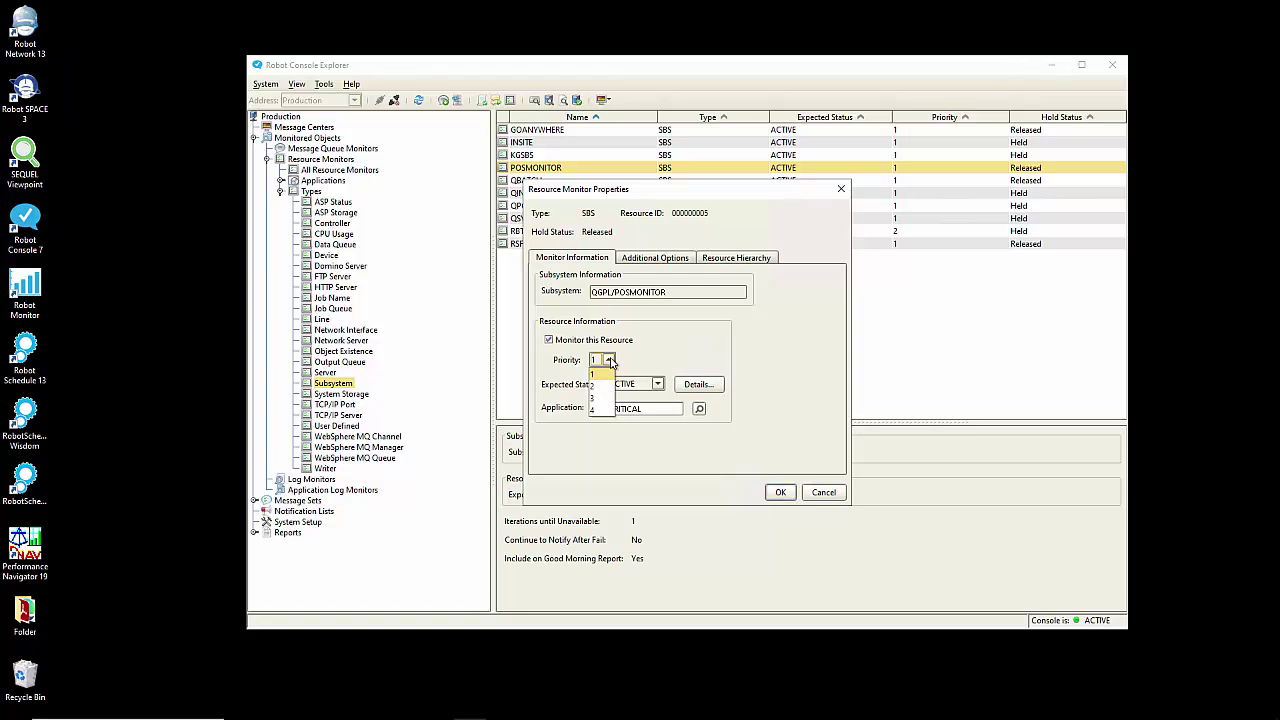
click(680, 353)
click(780, 492)
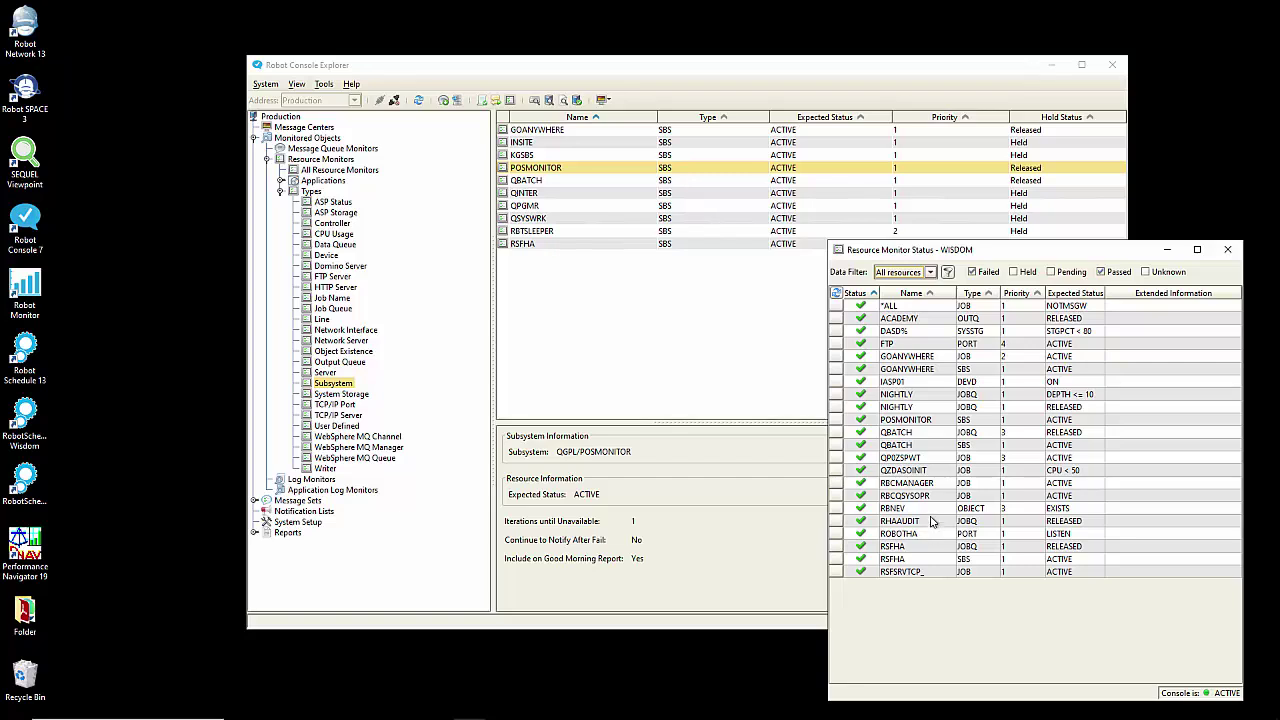
Step: Open the RBCRSCQ message center and arrange its window beside the Resource Monitor Status window so both can be seen
click(603, 100)
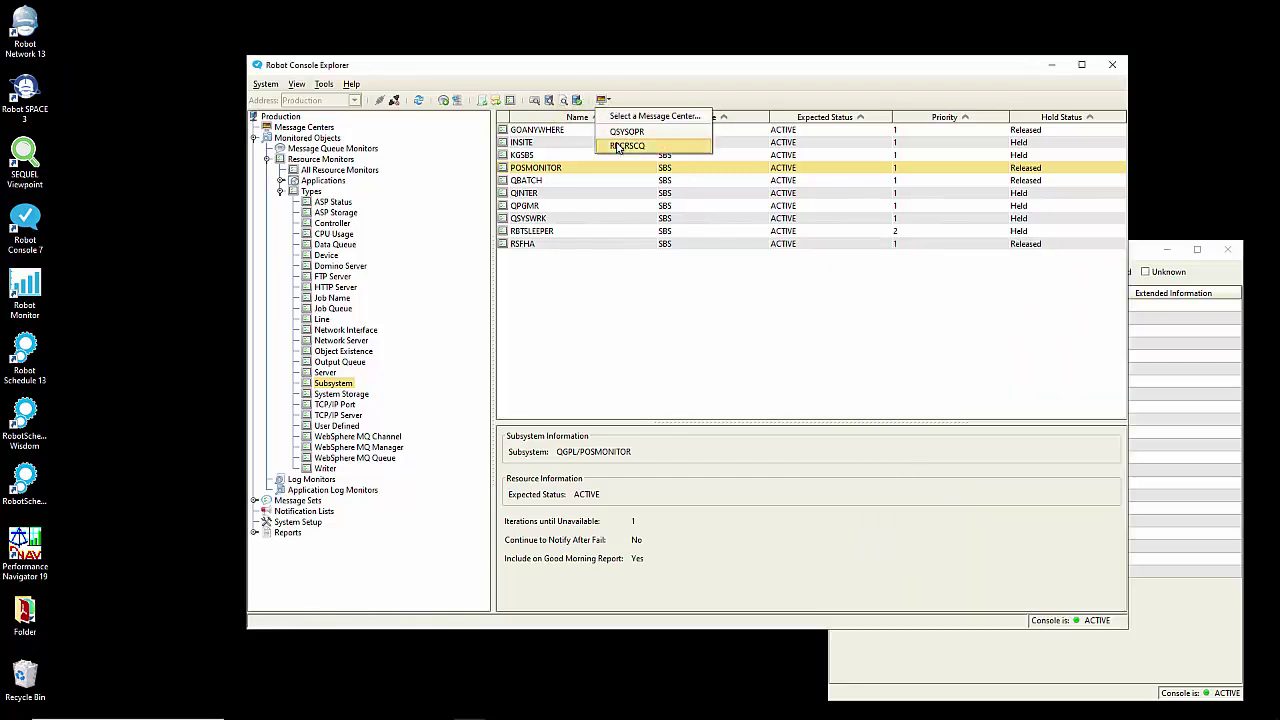
click(617, 146)
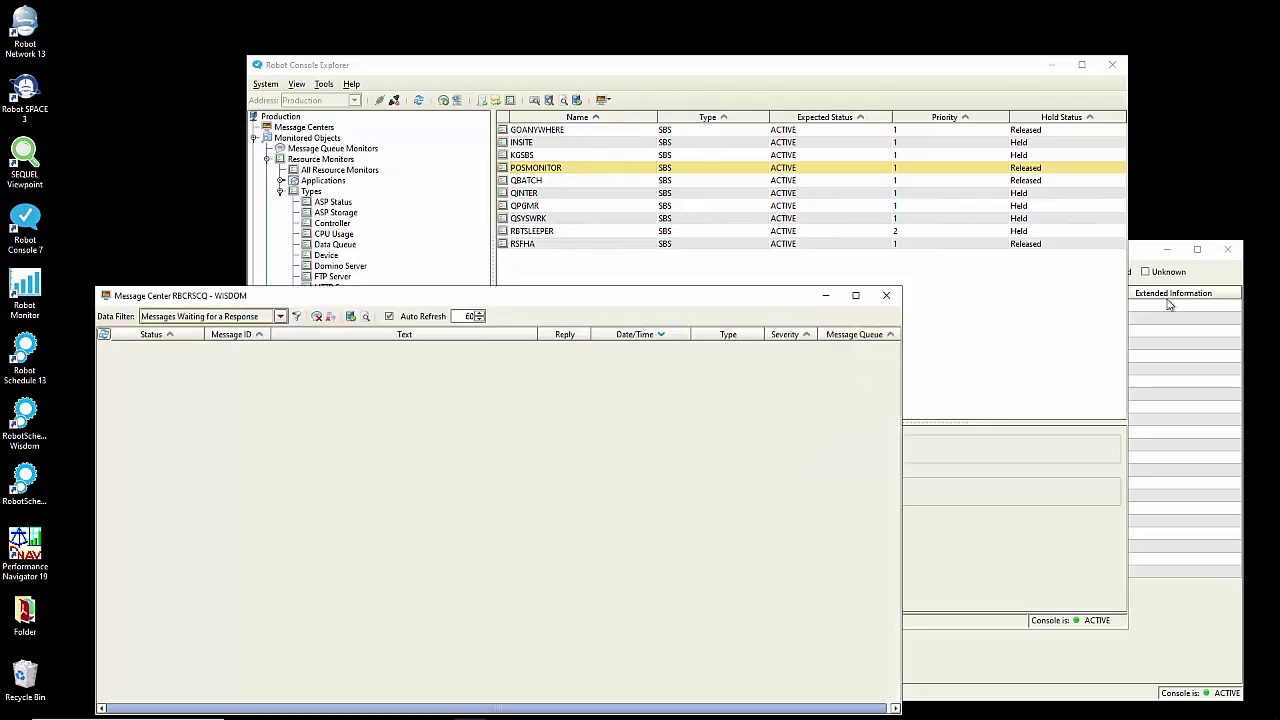
click(1205, 280)
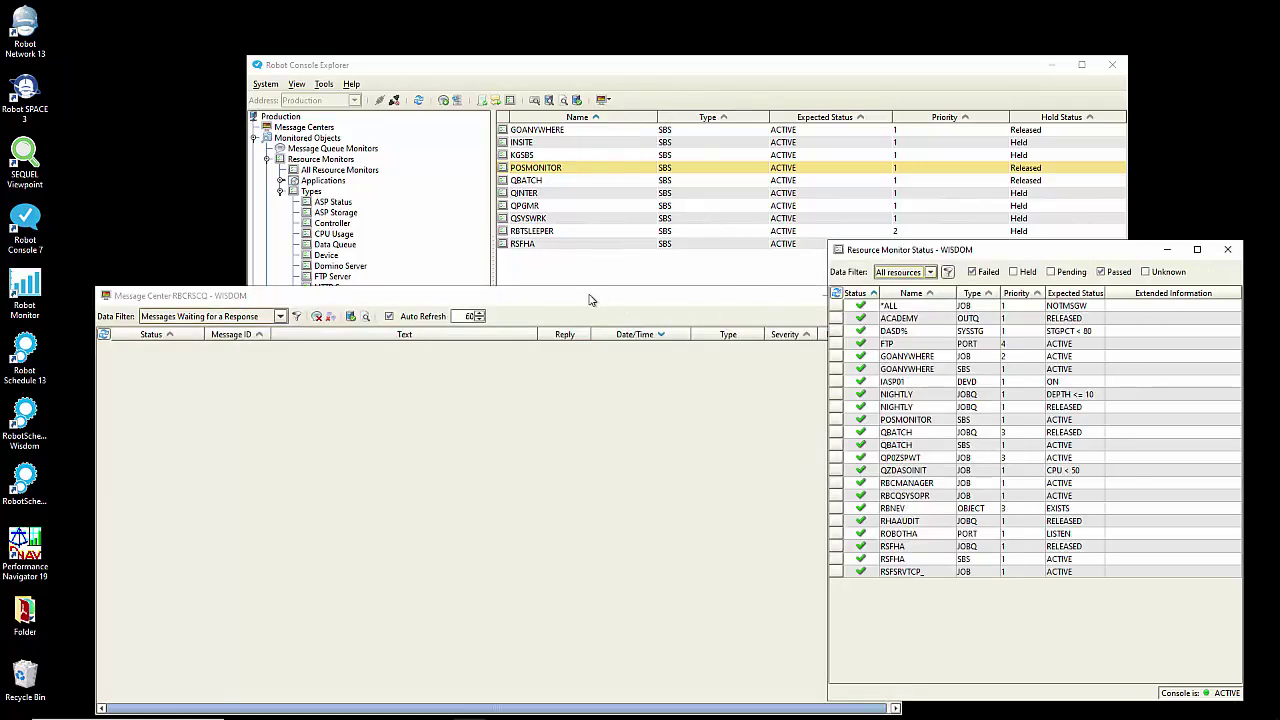
drag(580, 296, 510, 275)
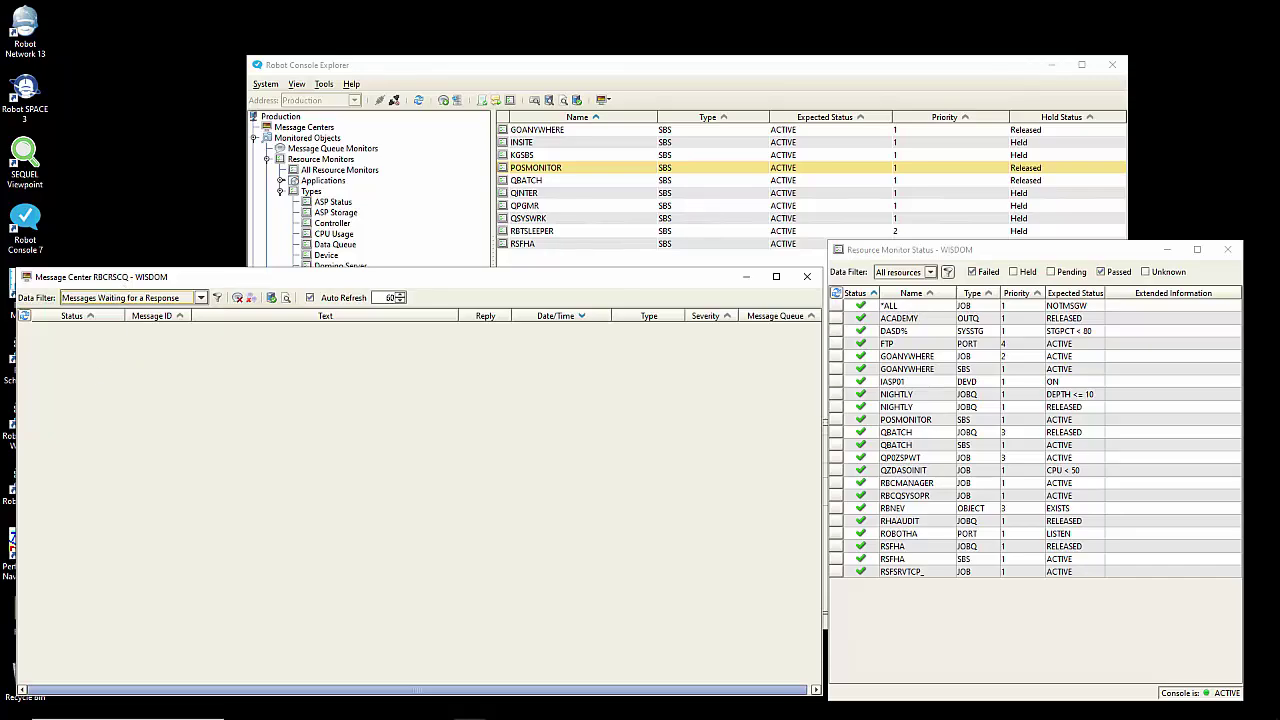
Step: Bring up the wisdomSecure IBM i terminal session and run wrksbs to list the active subsystems
drag(0, 72, 657, 125)
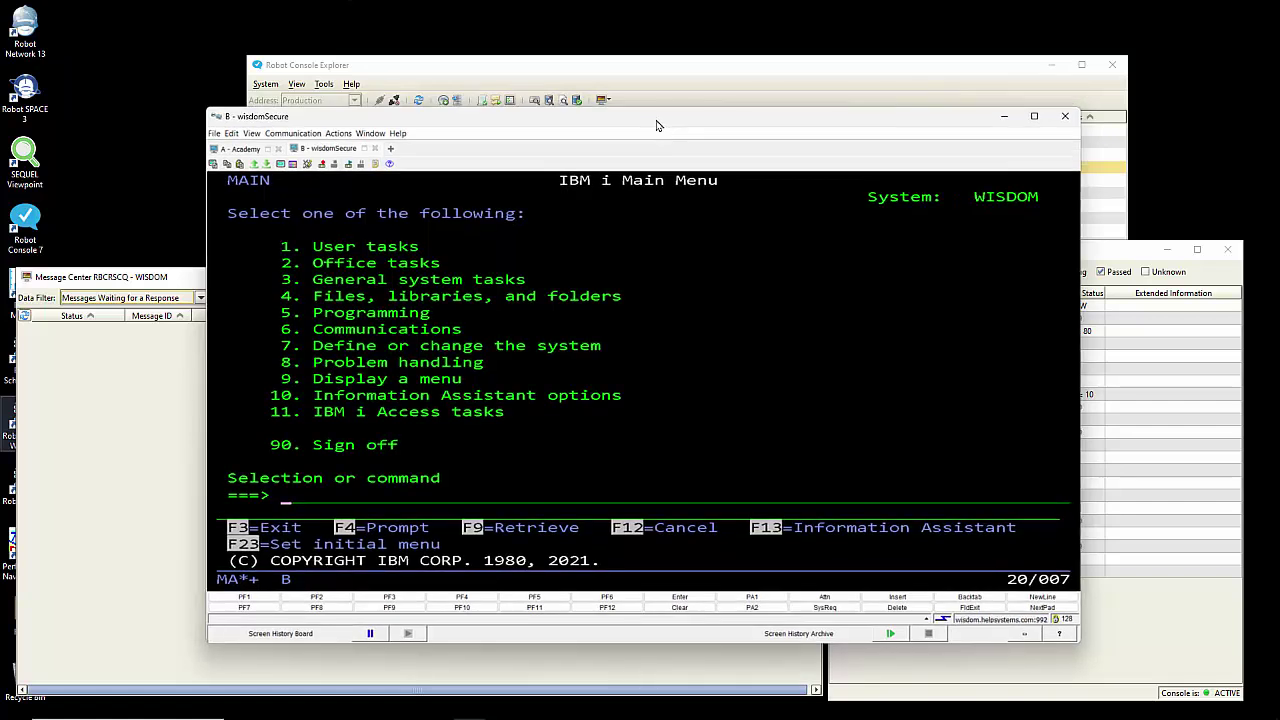
text(wrksbs)
key(Return)
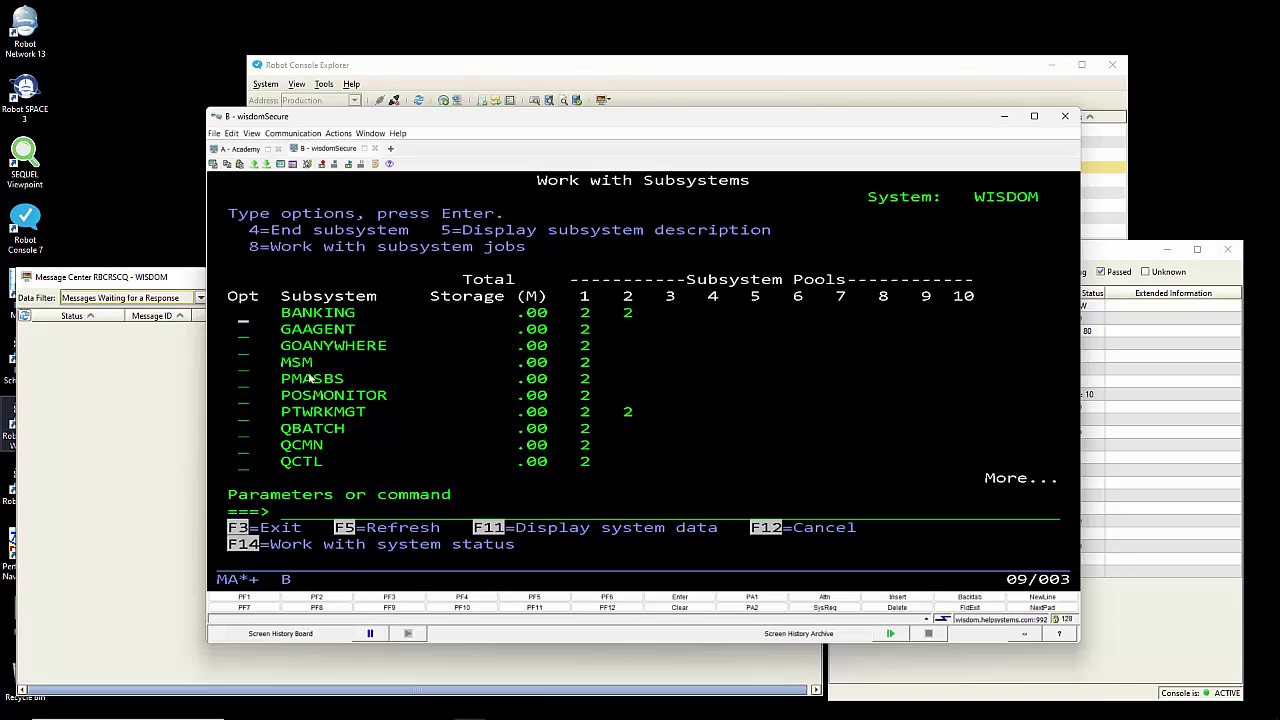
Step: End the POSMONITOR subsystem with the command endsbs posmonitor *immed and refresh the subsystem list
double_click(309, 398)
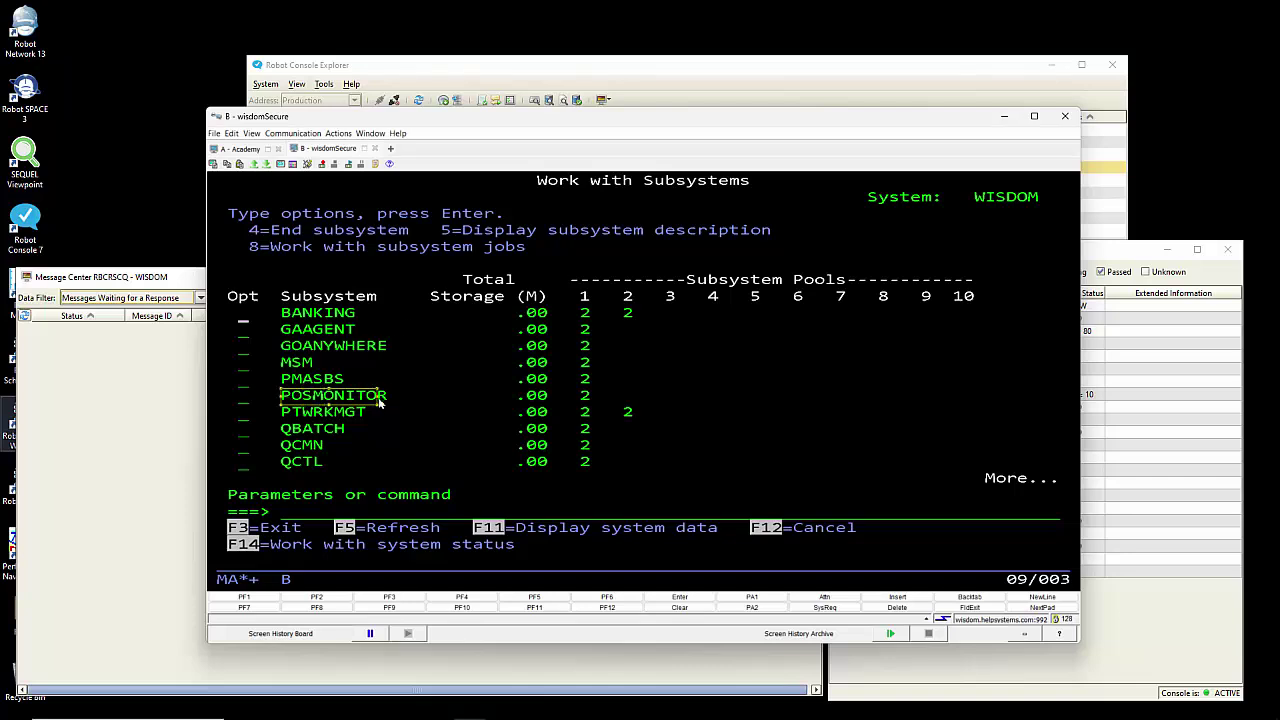
click(289, 512)
text(endsbs)
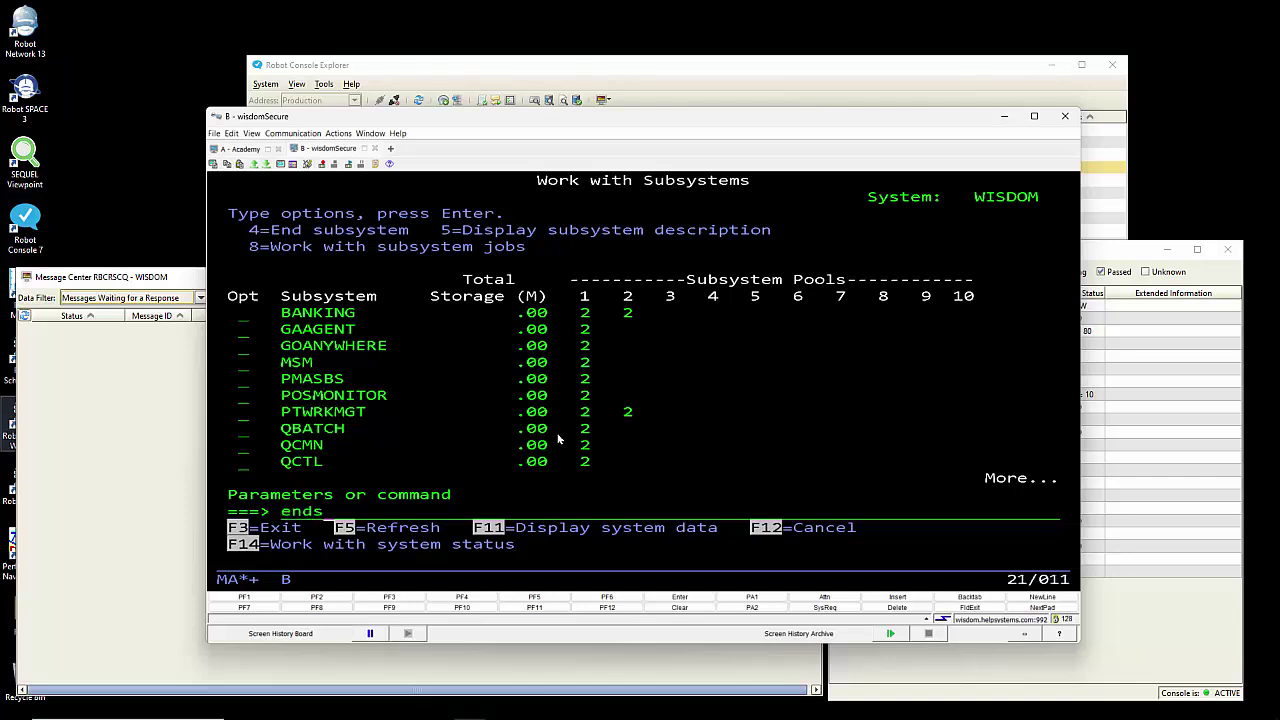
text( posmonitor)
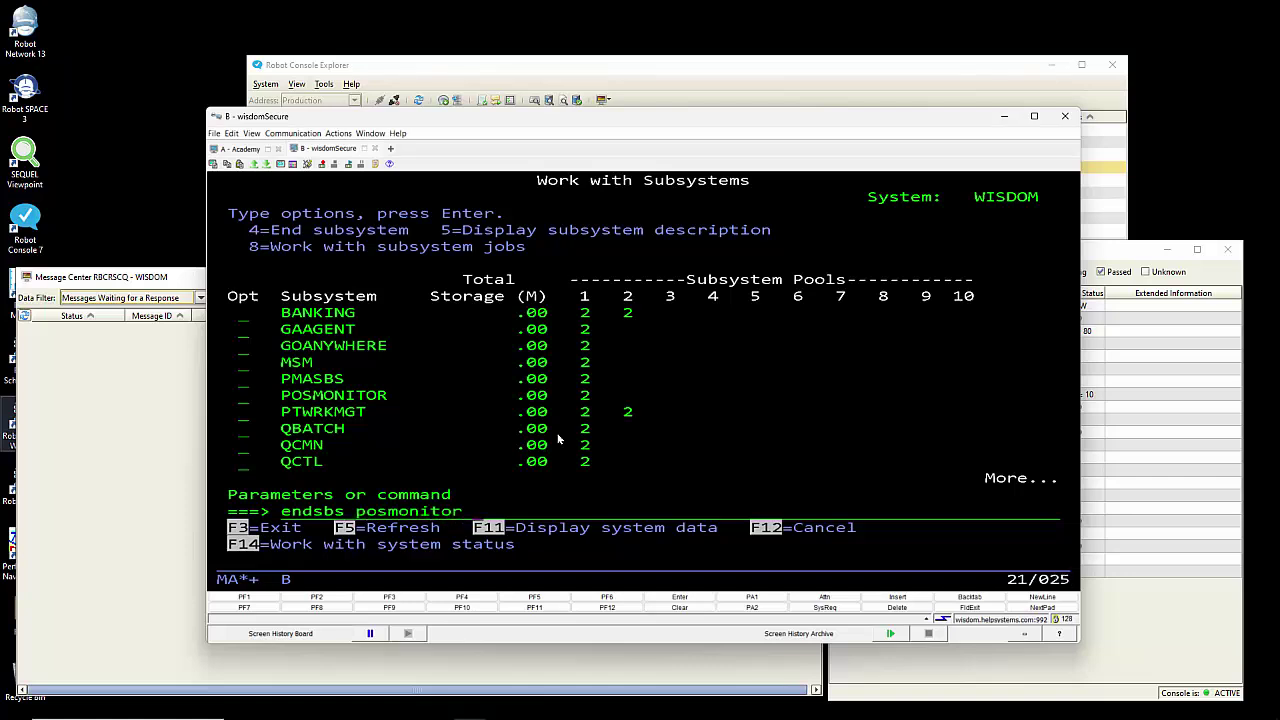
text( *immed)
key(Return)
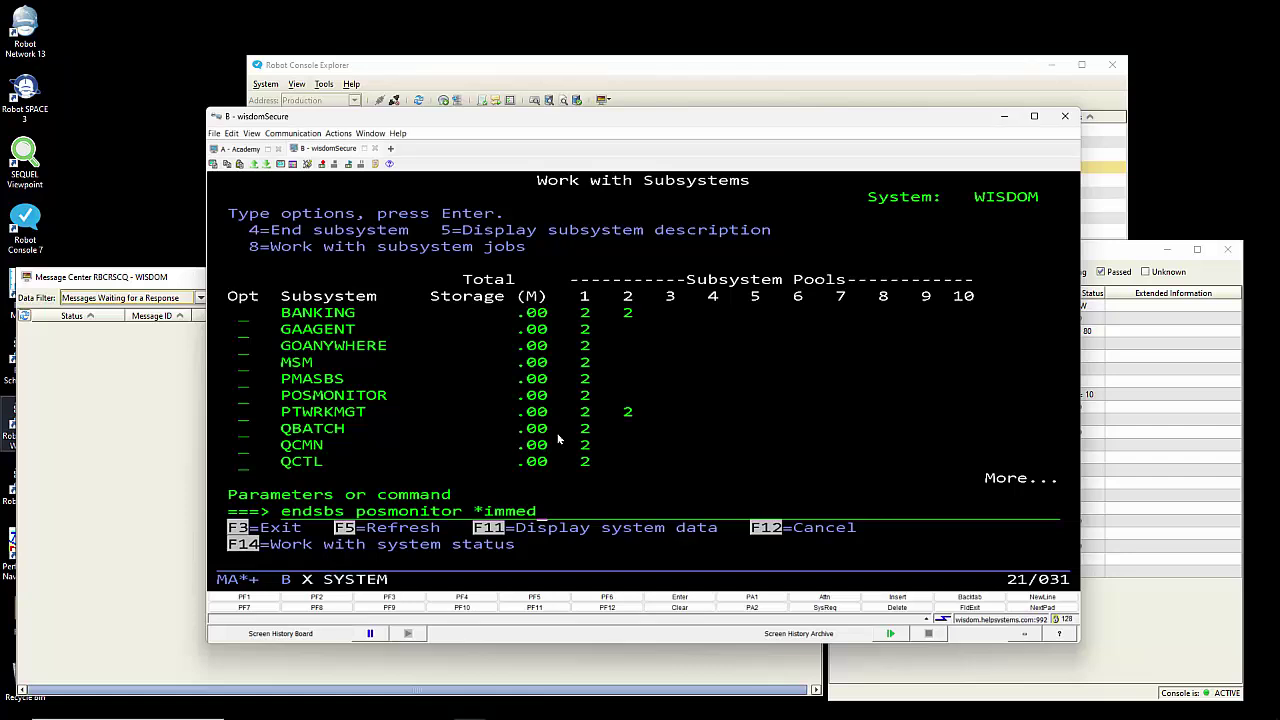
key(F5)
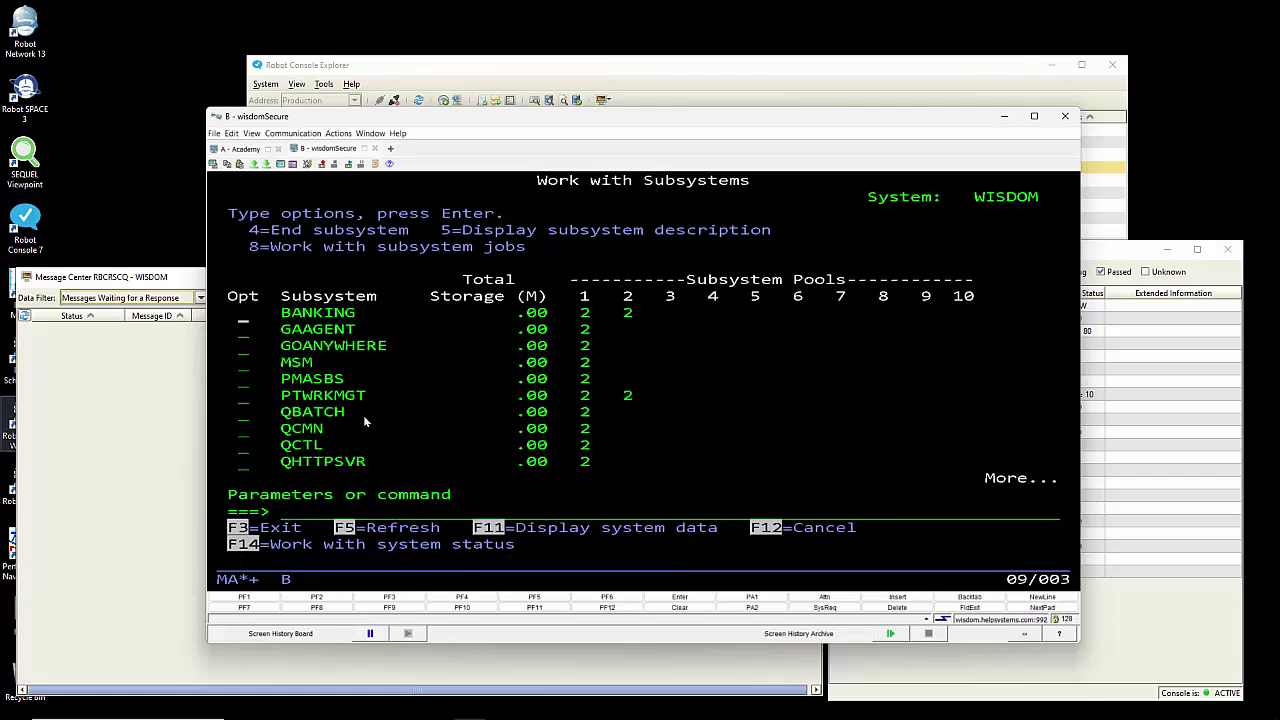
Step: Move the terminal out of the way, run Check Status on the POSMONITOR subsystem monitor and dismiss the resulting notice
drag(852, 122, 0, 60)
click(921, 430)
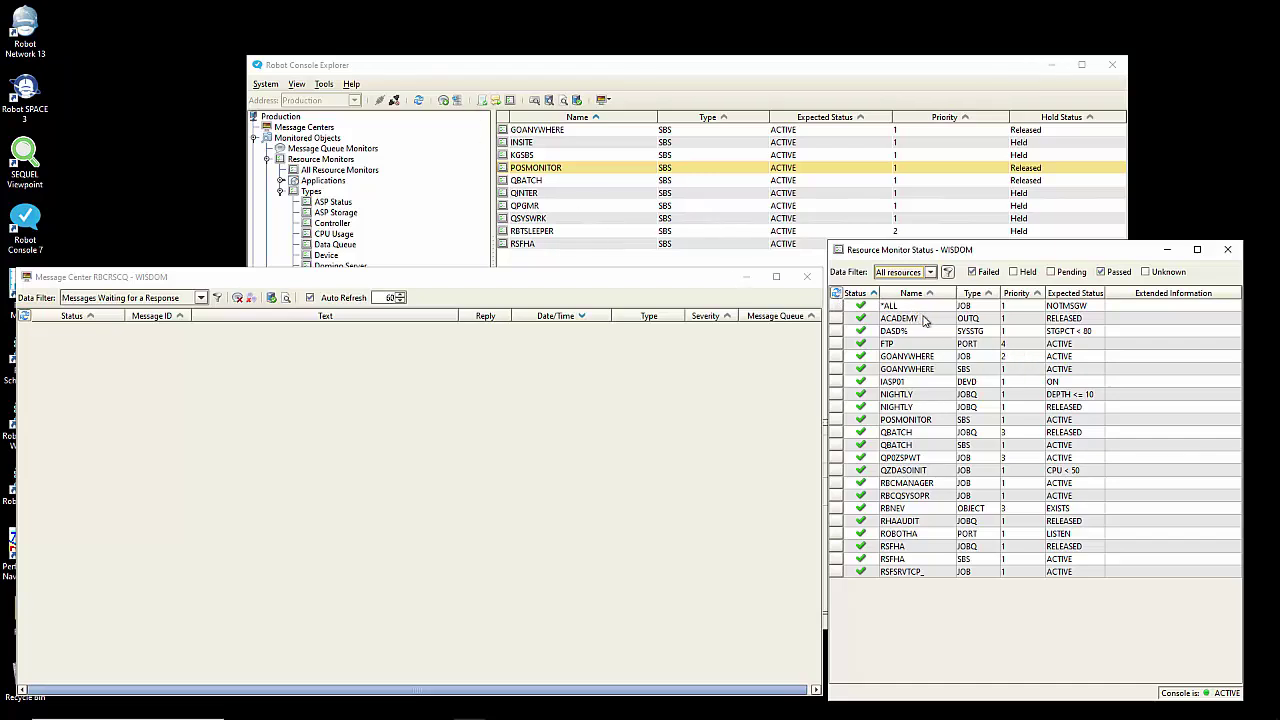
click(930, 420)
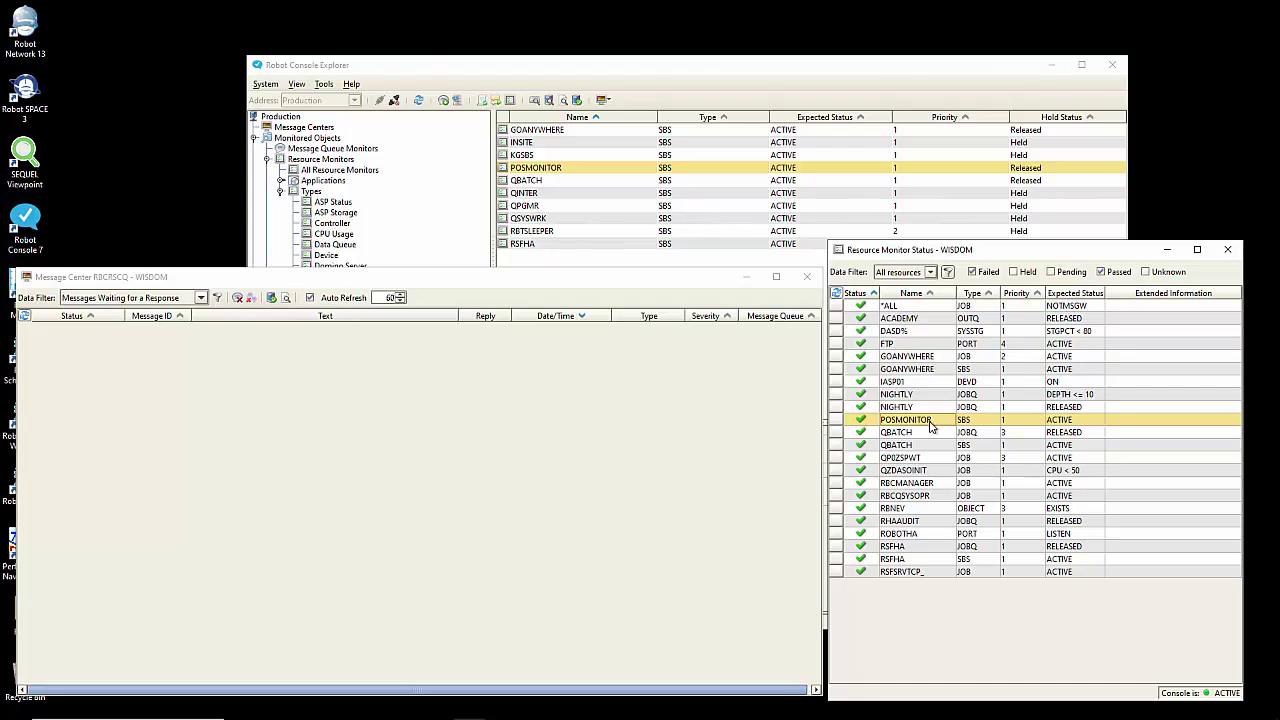
right_click(930, 424)
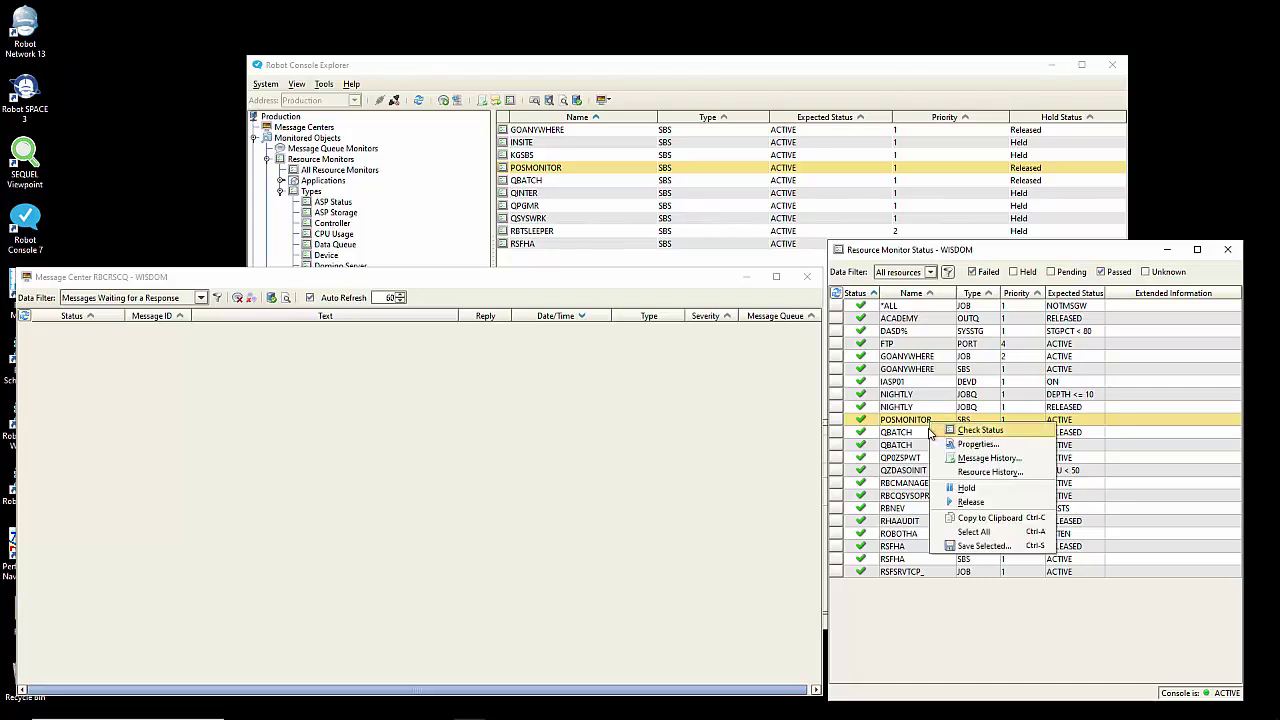
click(916, 425)
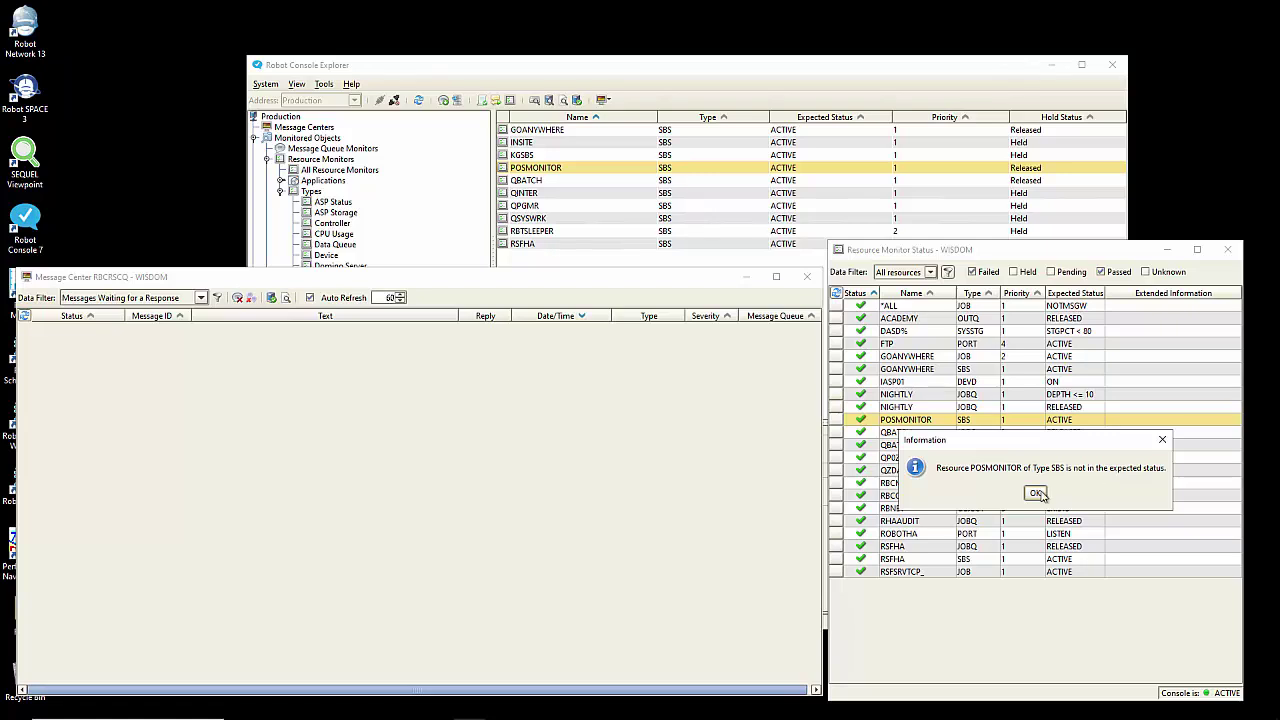
click(1036, 493)
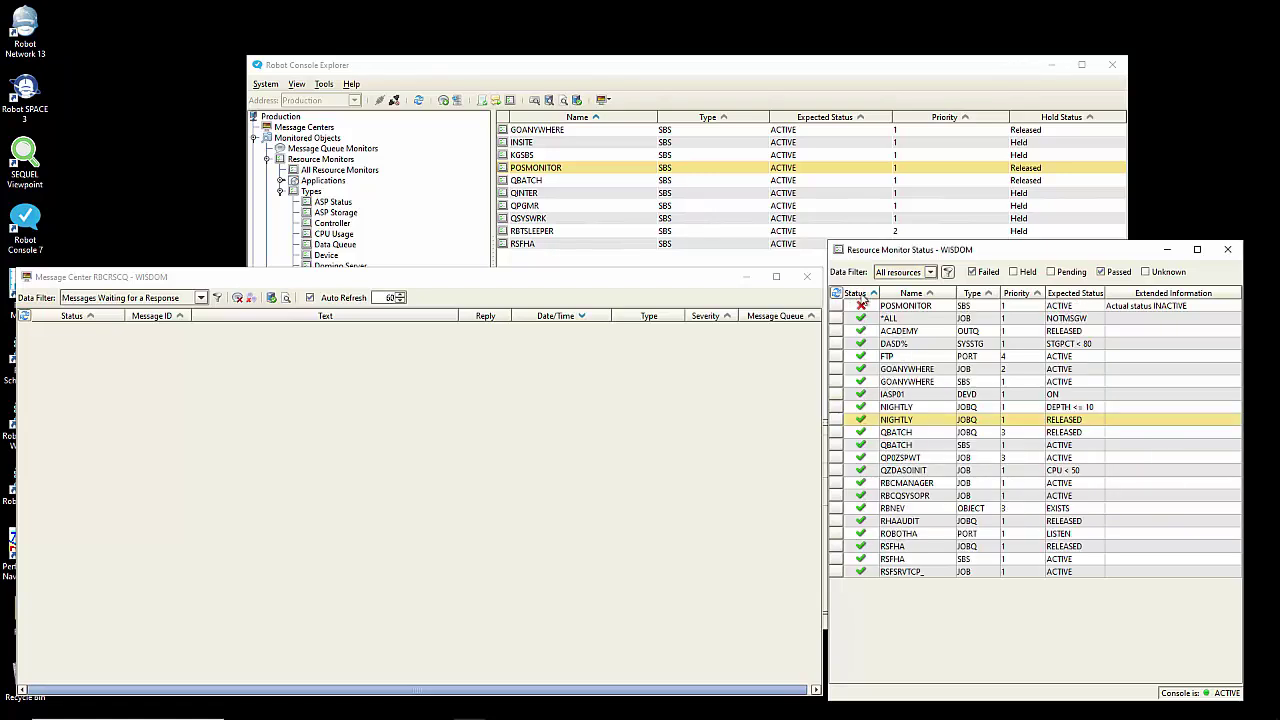
Step: Refresh the RBCRSCQ message center, examine the SBS0001 message's text and extended details, and select the SBS0002 message
click(25, 316)
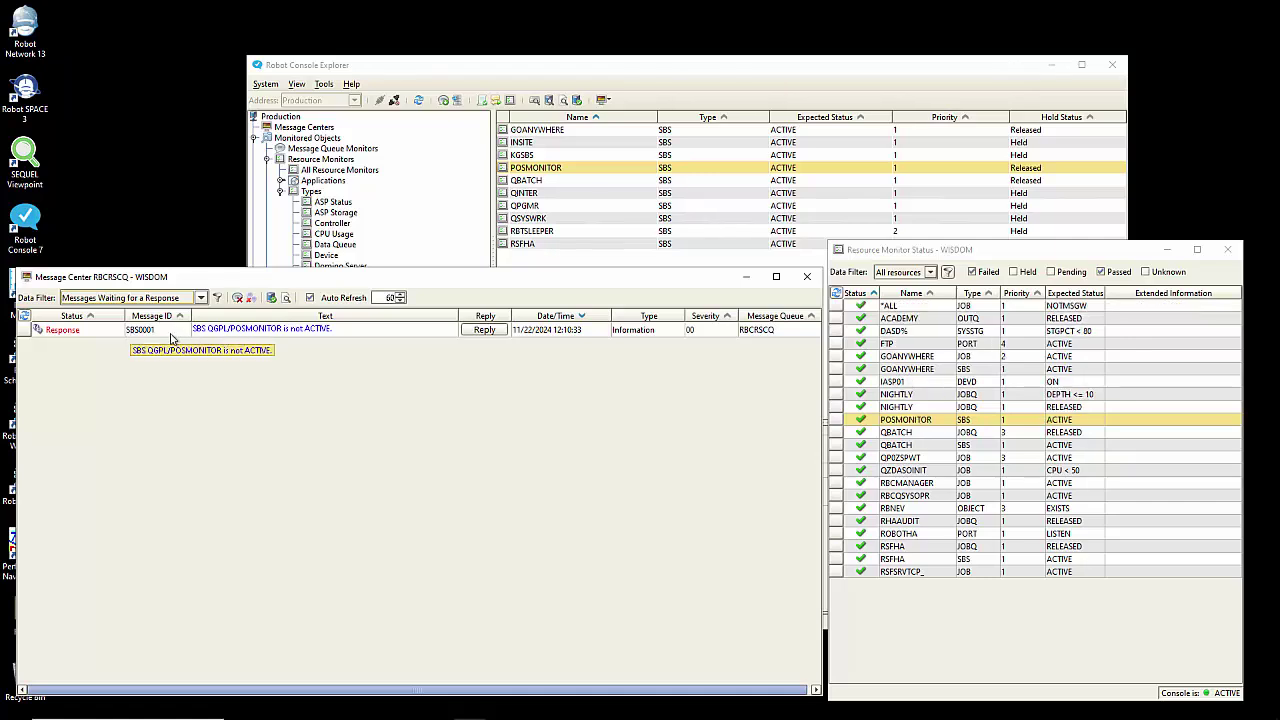
double_click(170, 333)
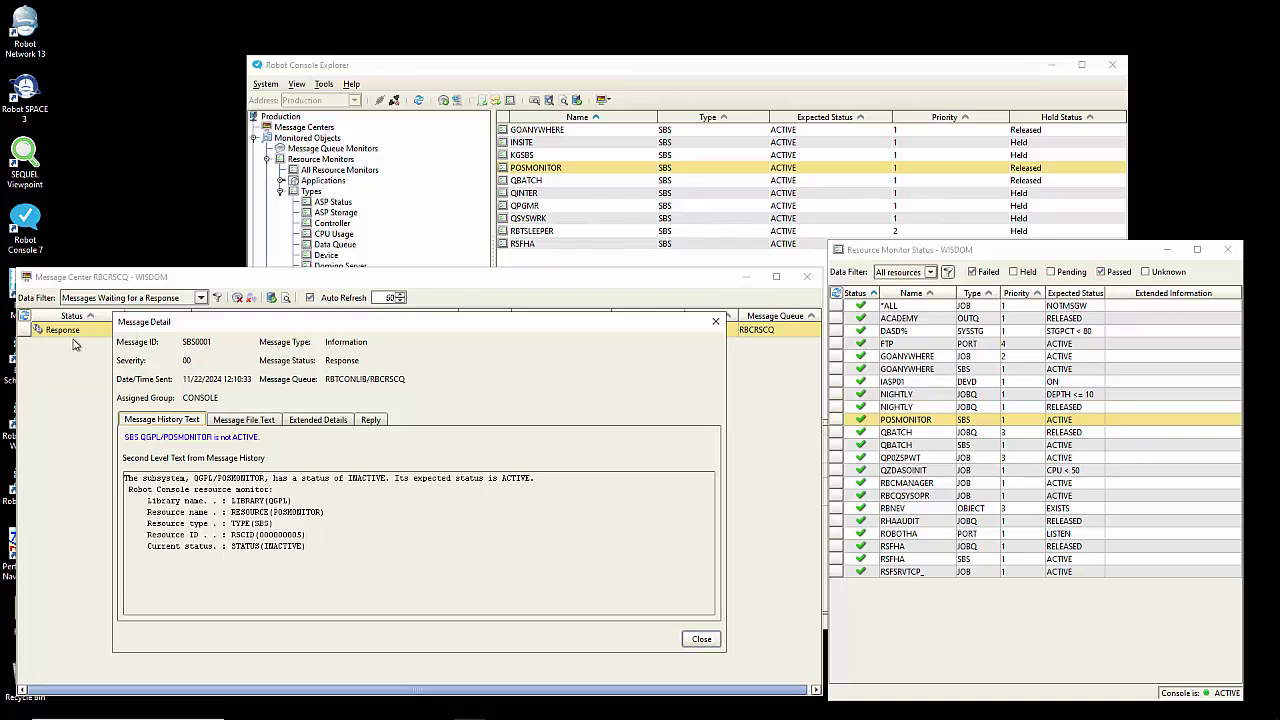
click(338, 424)
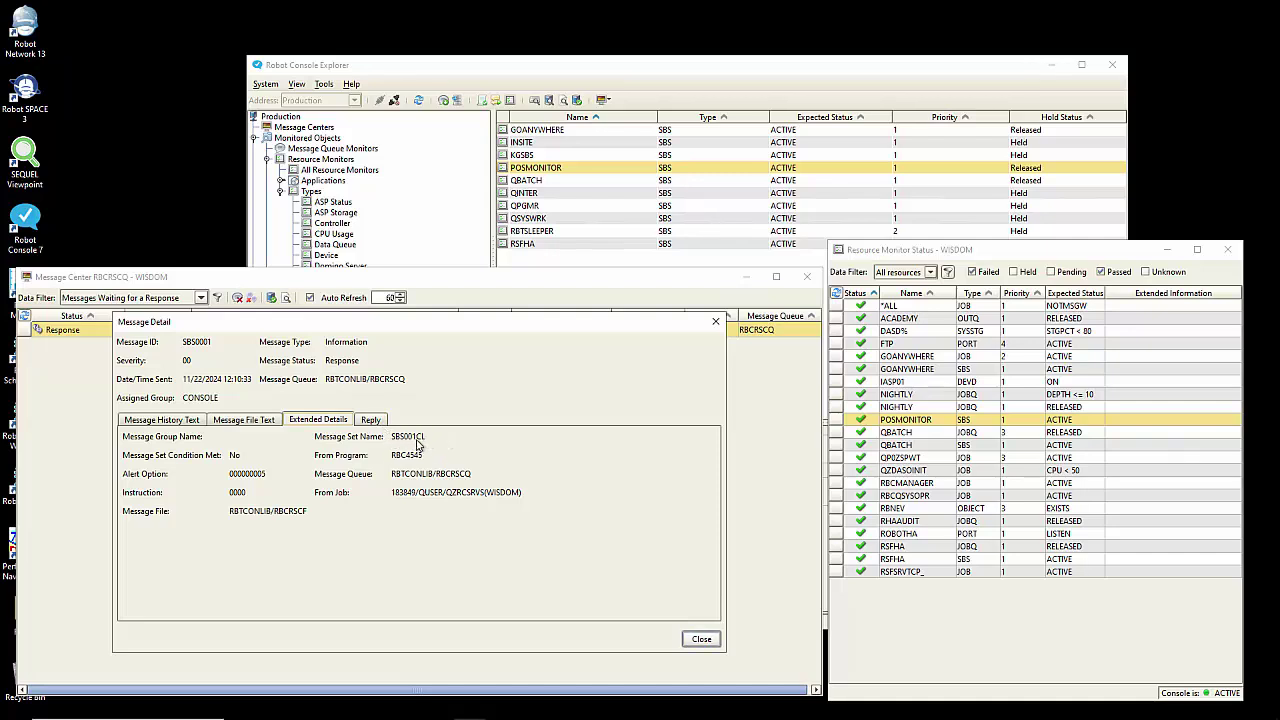
click(699, 639)
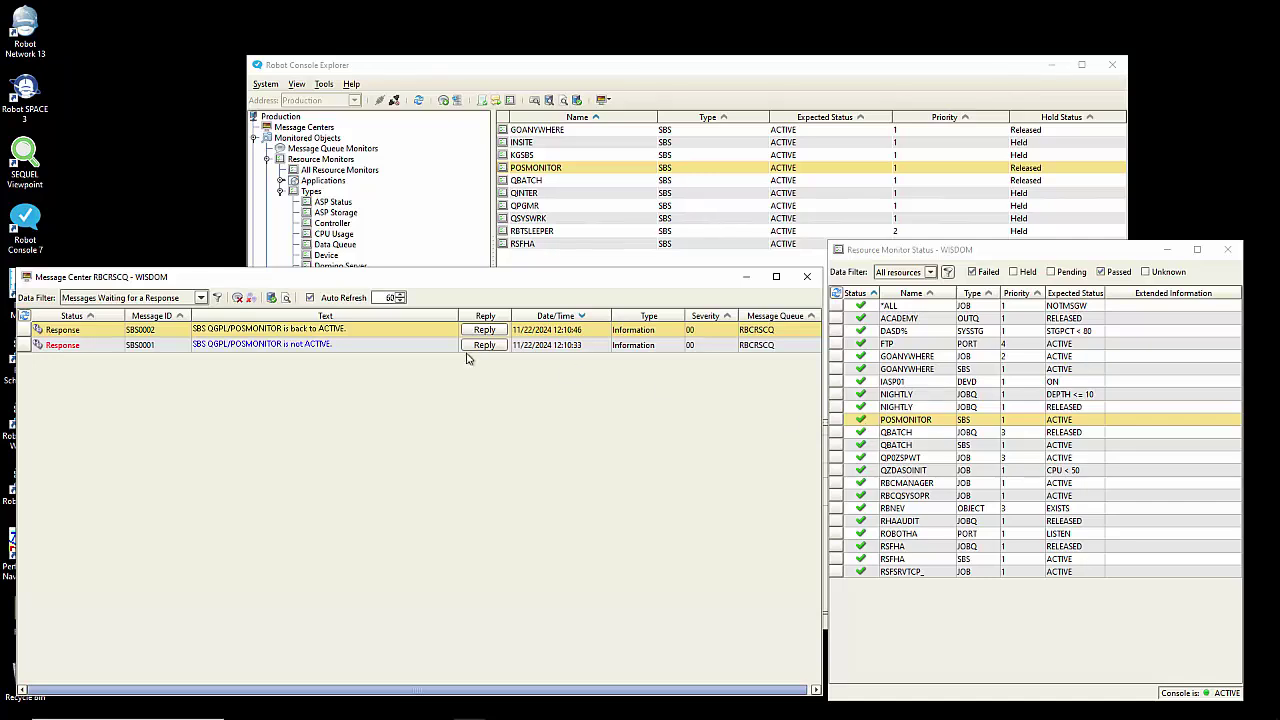
click(378, 332)
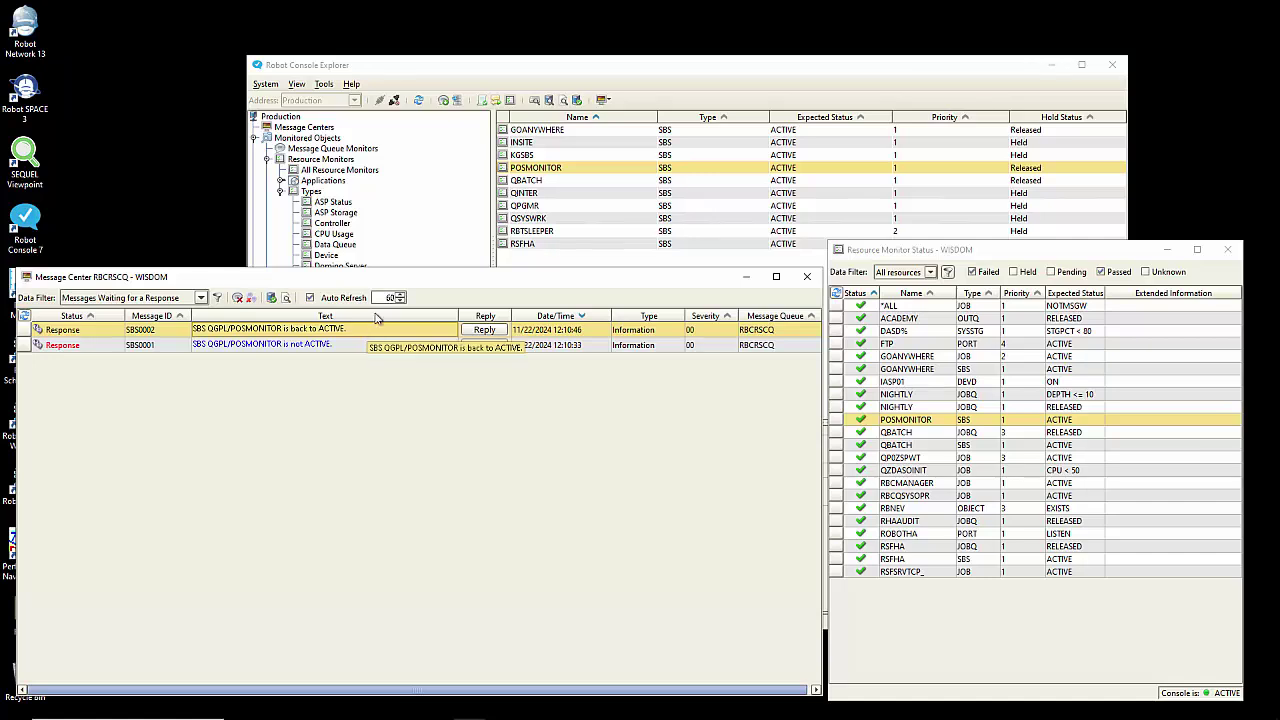
Step: Return to Robot Console Explorer, collapse the resource monitor types and filter All Message Sets to Released Status Message Sets
click(504, 70)
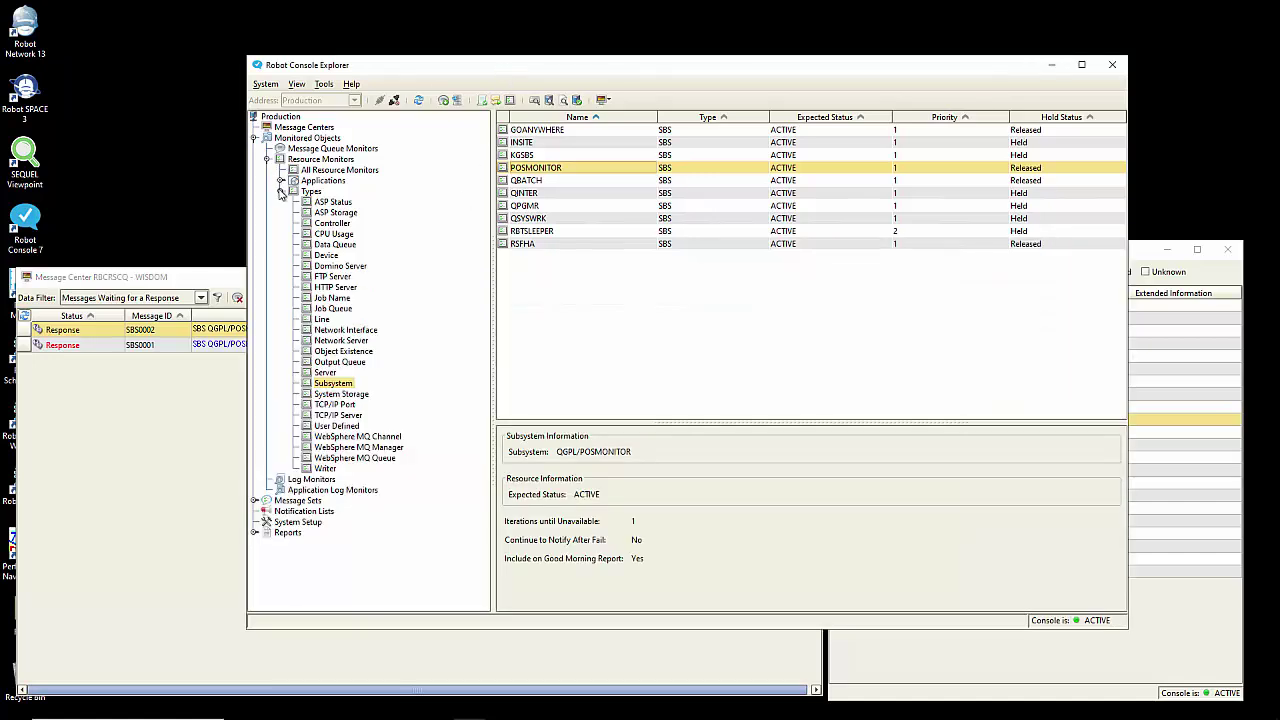
click(281, 191)
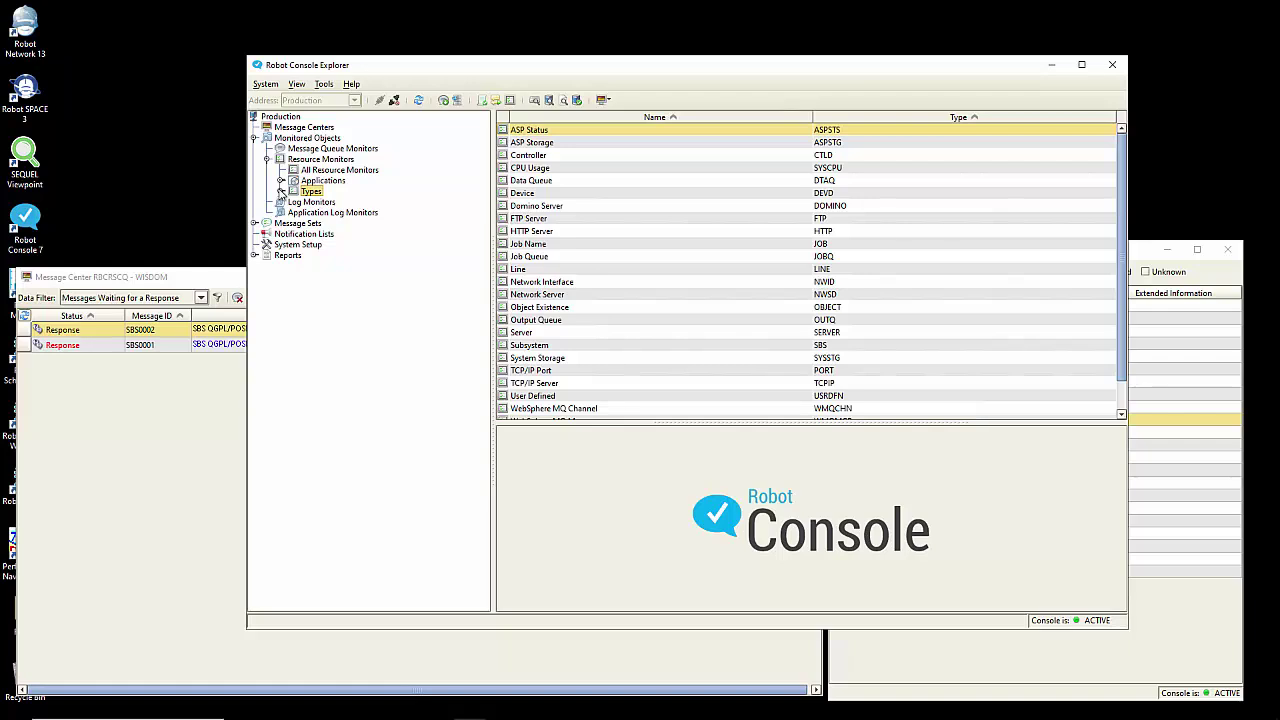
click(254, 223)
click(295, 236)
right_click(295, 238)
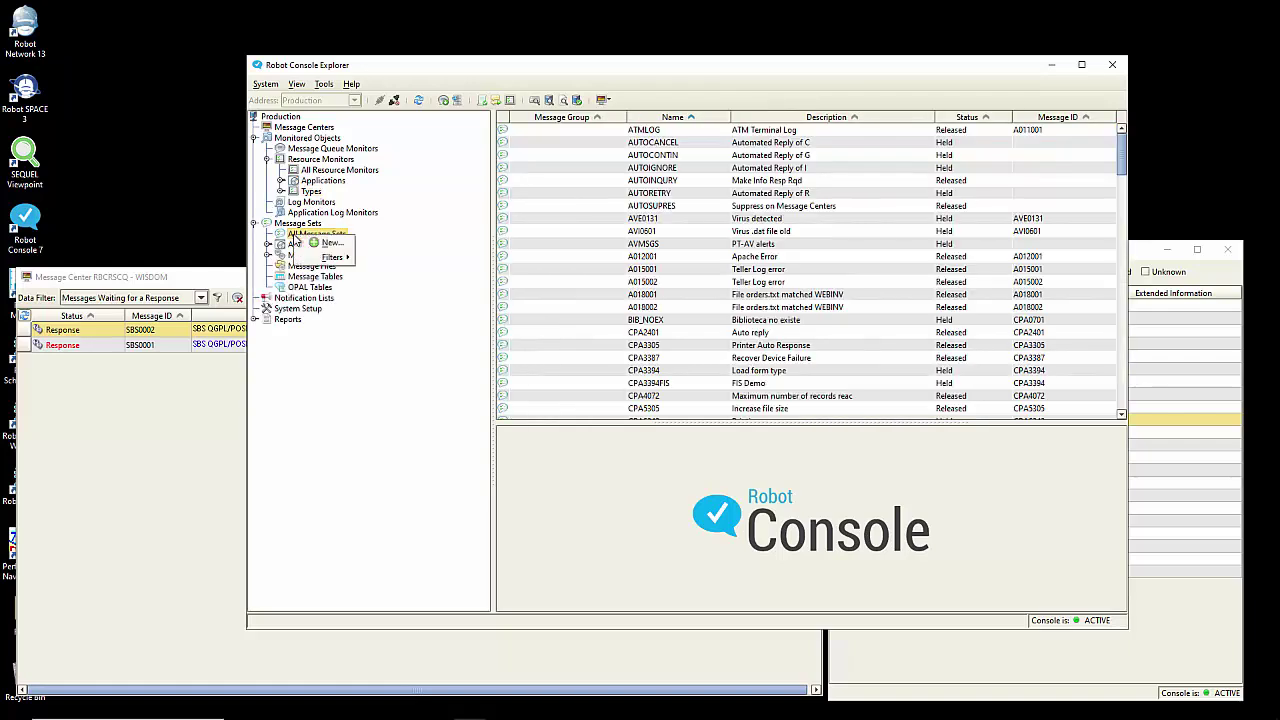
mouse_move(308, 256)
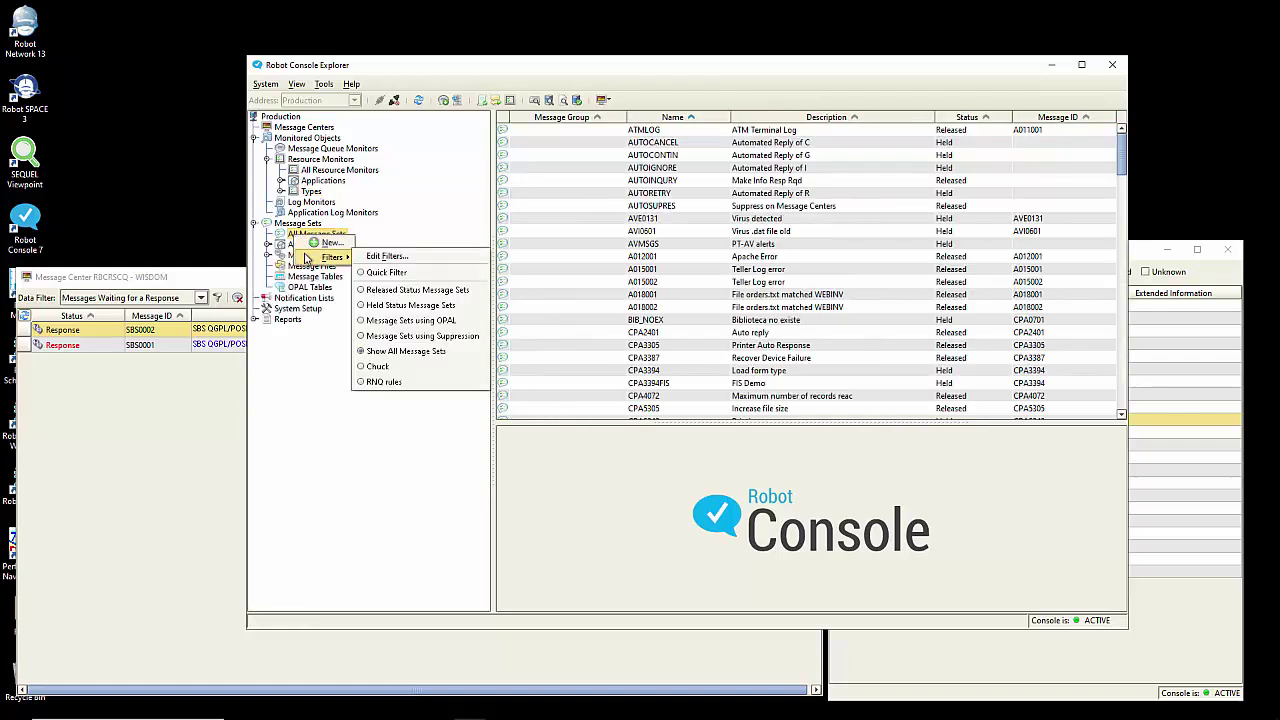
click(407, 290)
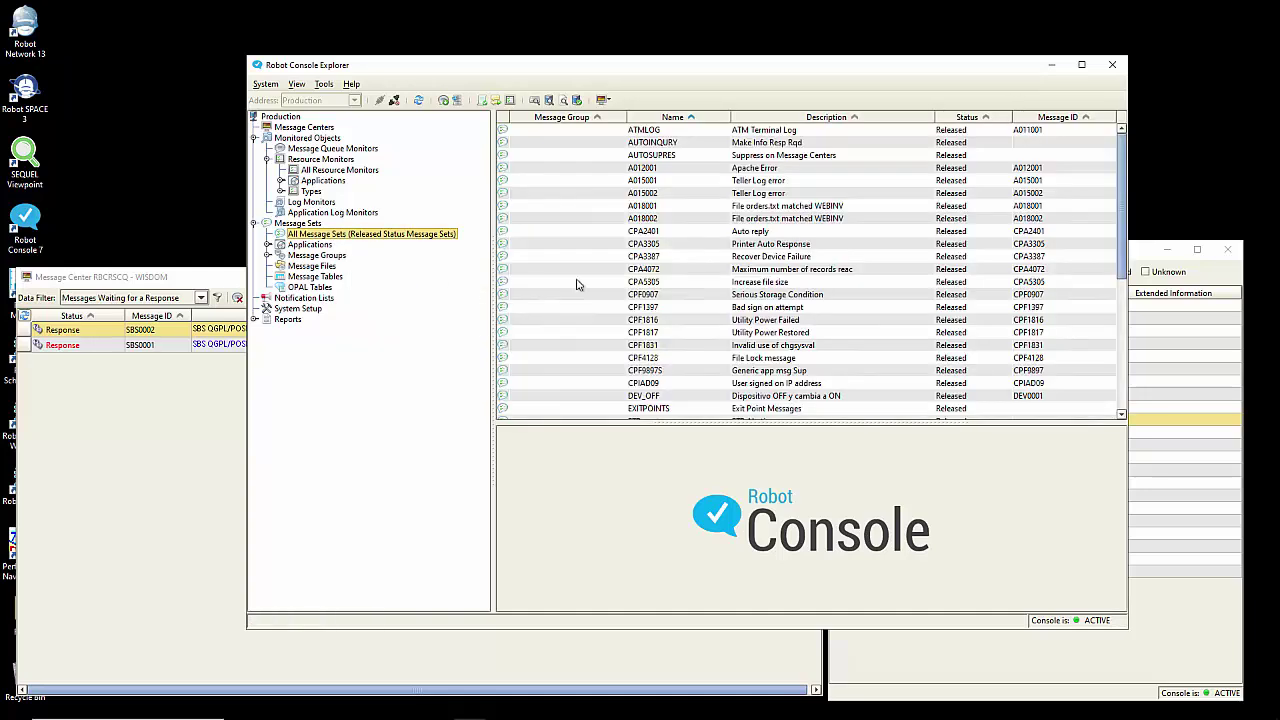
Step: Examine the monitoring details of the message sets SBS001CL, RBCFAIL and RBCPASS in the released list
scroll(685, 288, down, 5)
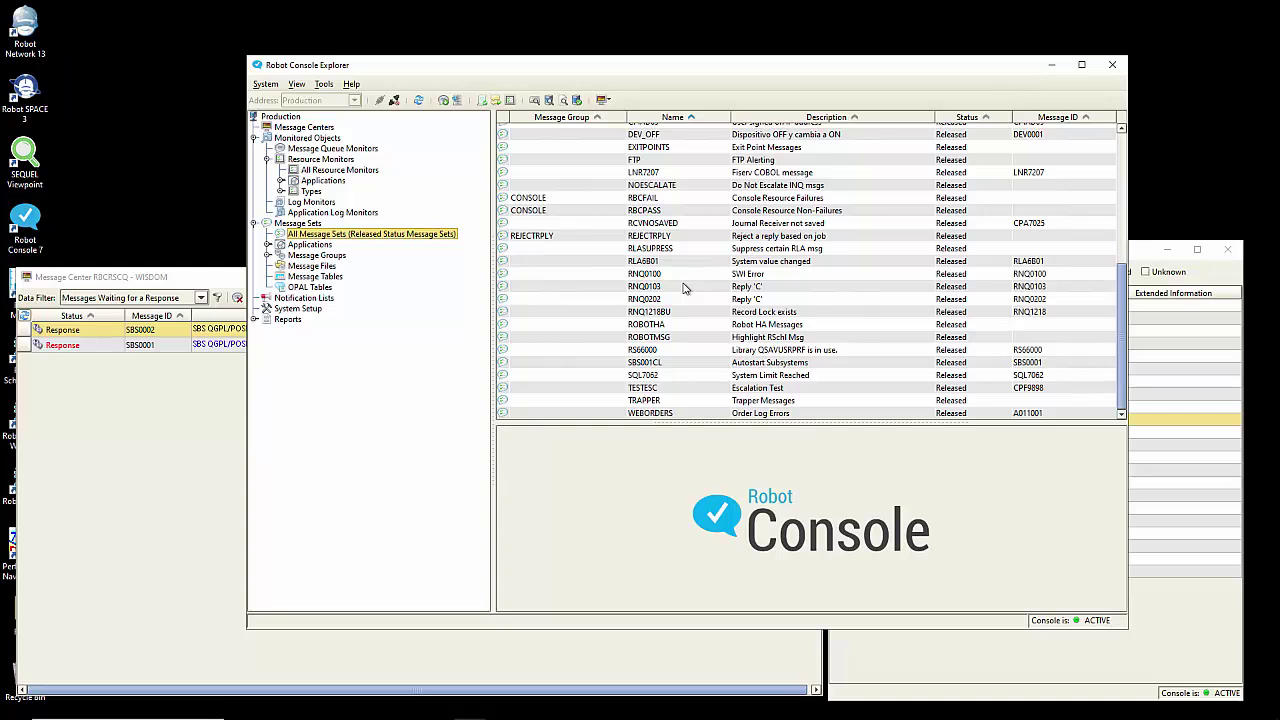
click(665, 364)
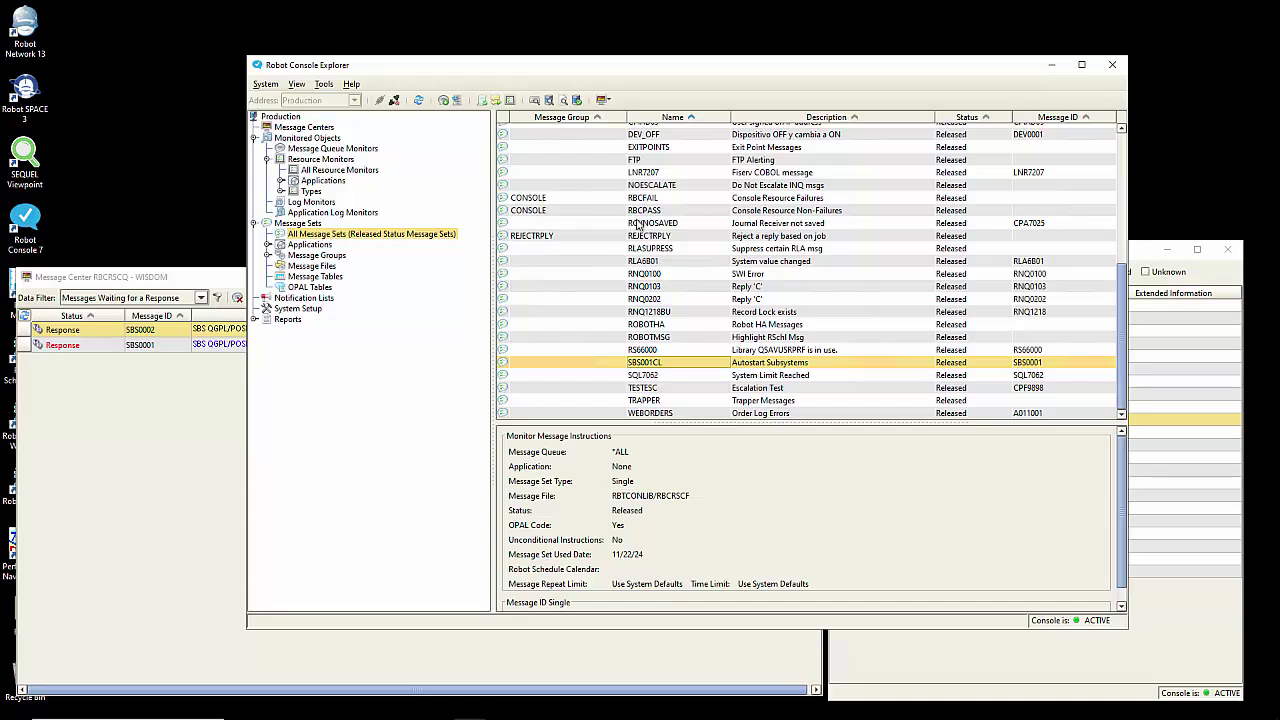
click(669, 198)
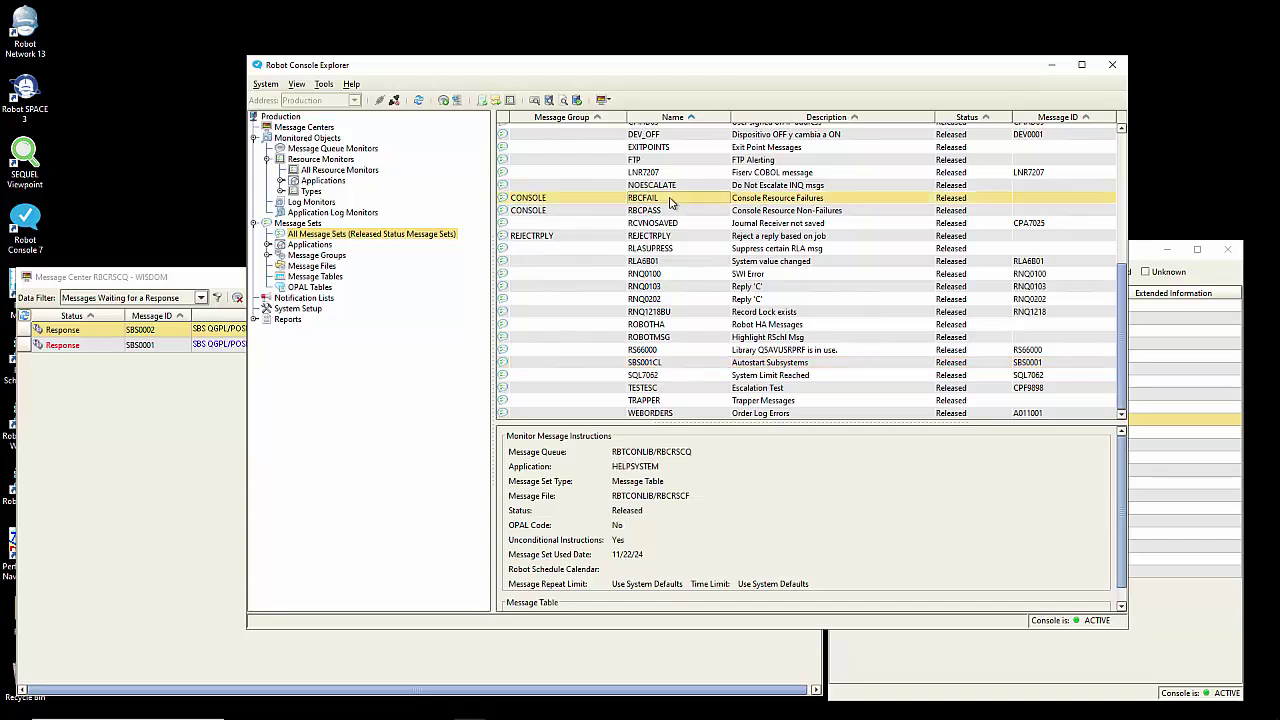
click(668, 211)
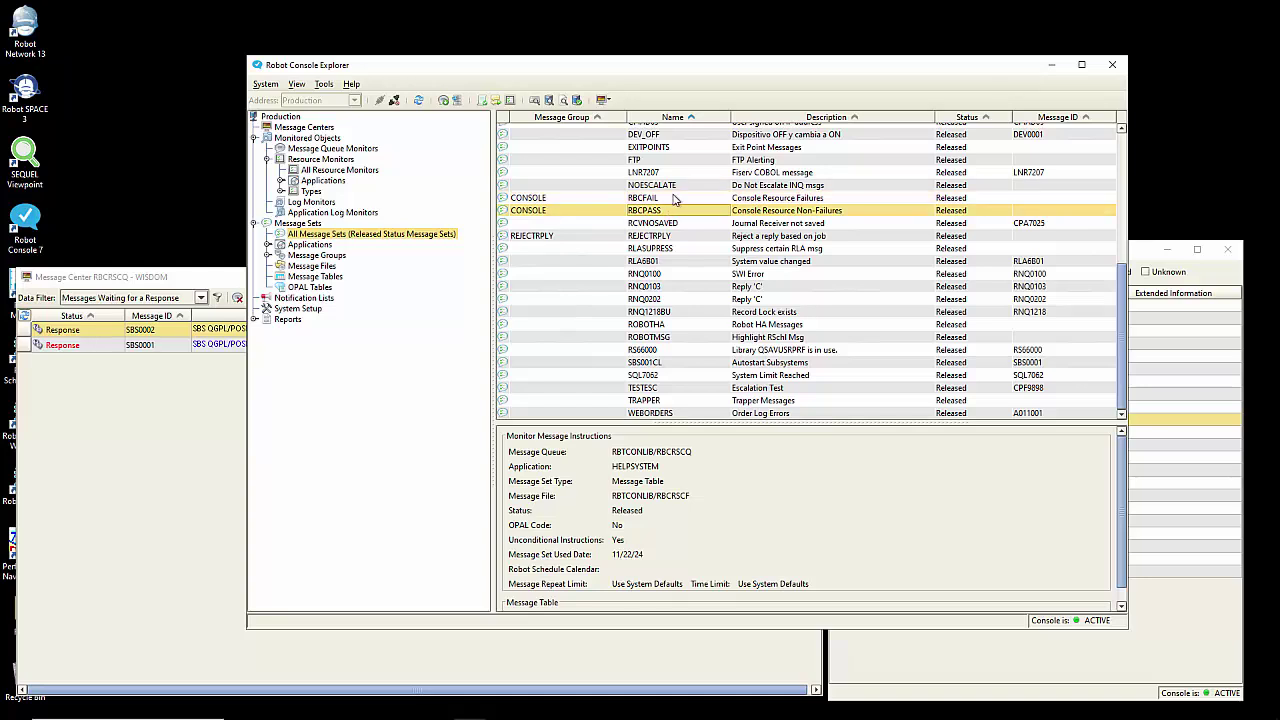
click(675, 198)
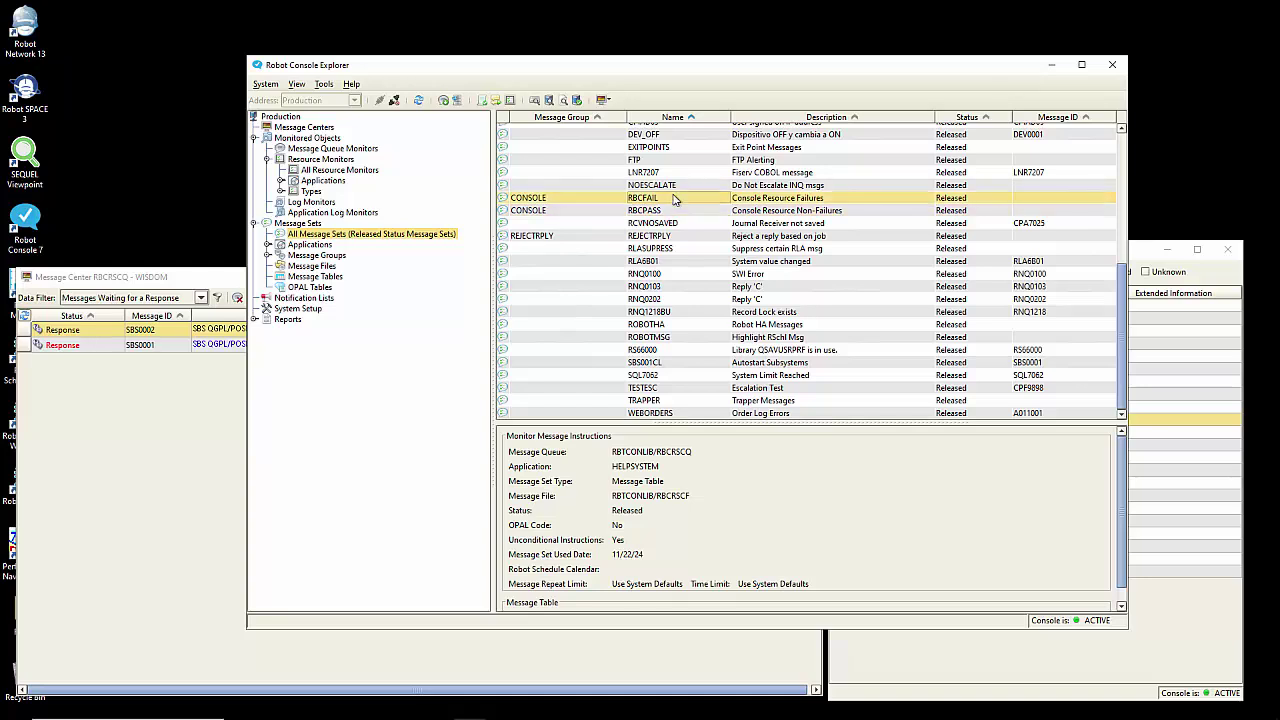
Step: Reply to the SBS0001 message about POSMONITOR in the RBCRSCQ message center and confirm it as read
click(105, 335)
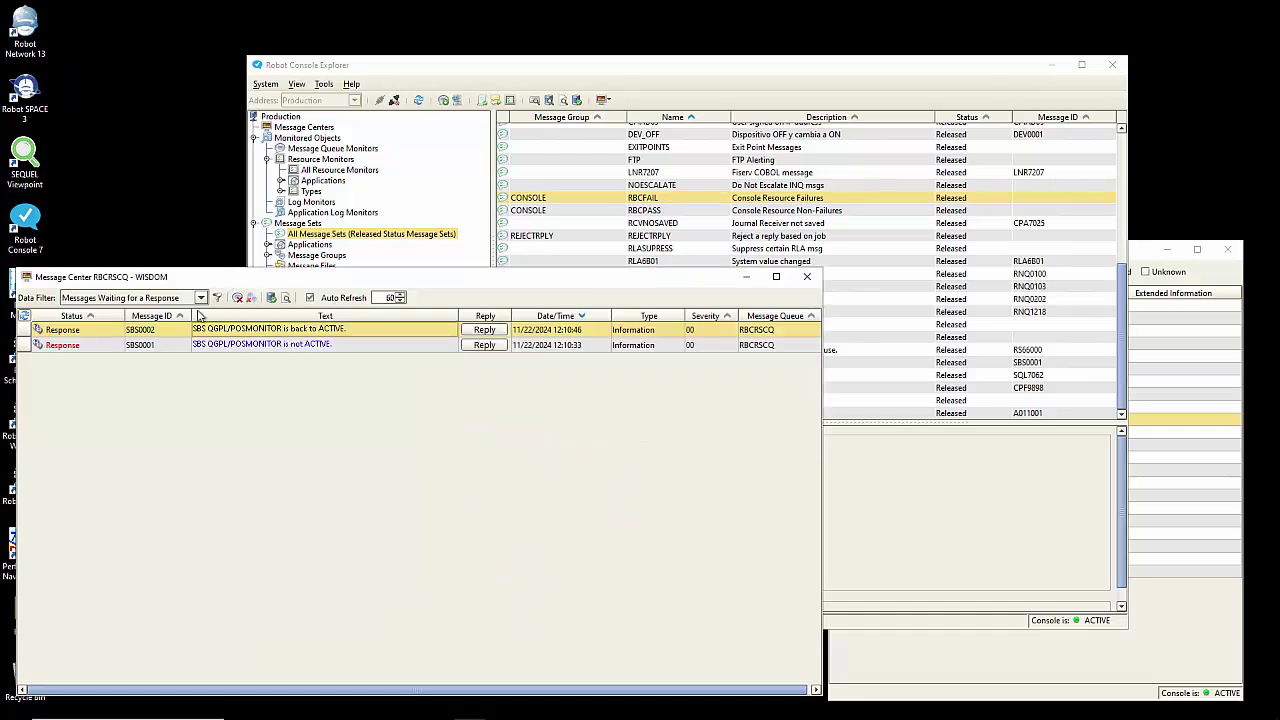
click(321, 347)
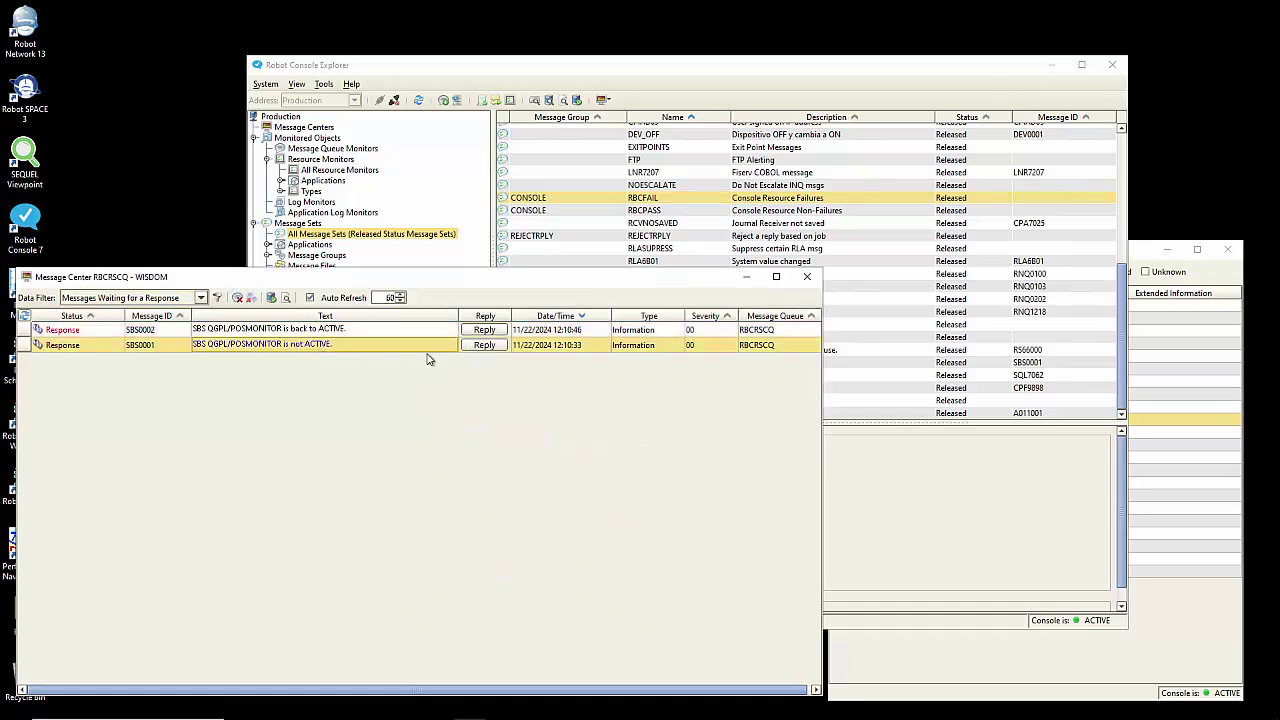
click(486, 345)
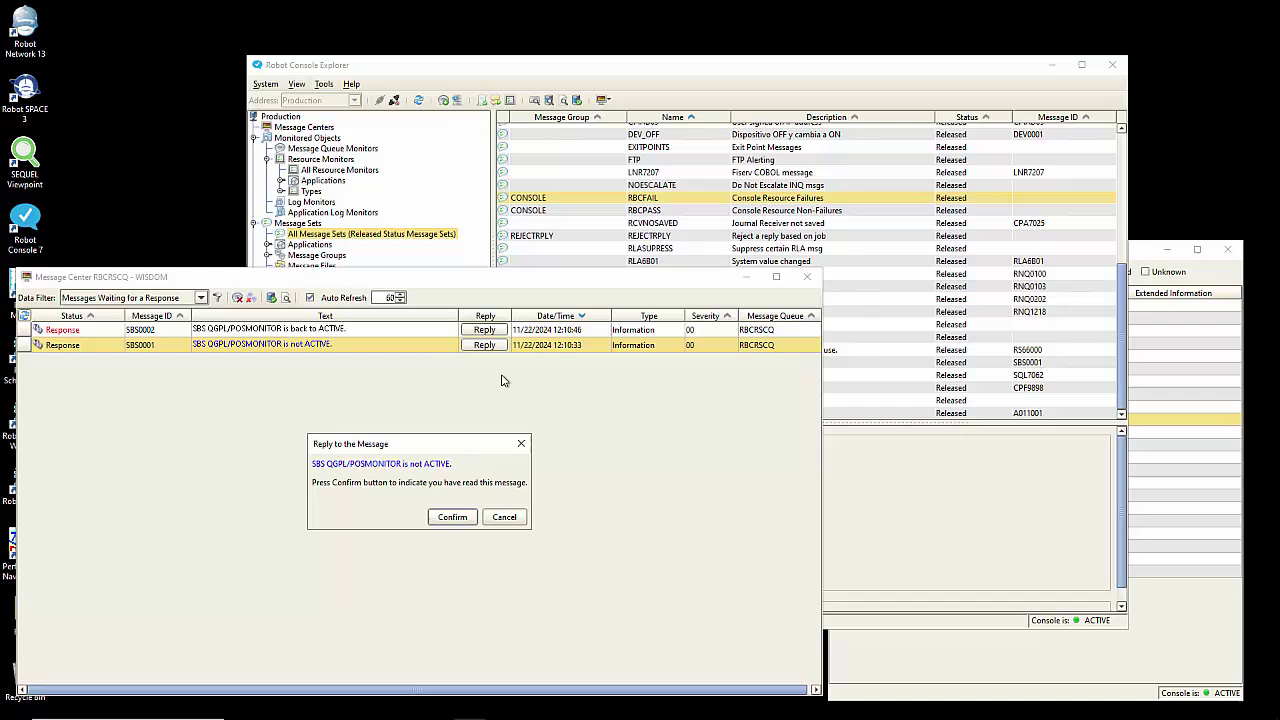
click(452, 519)
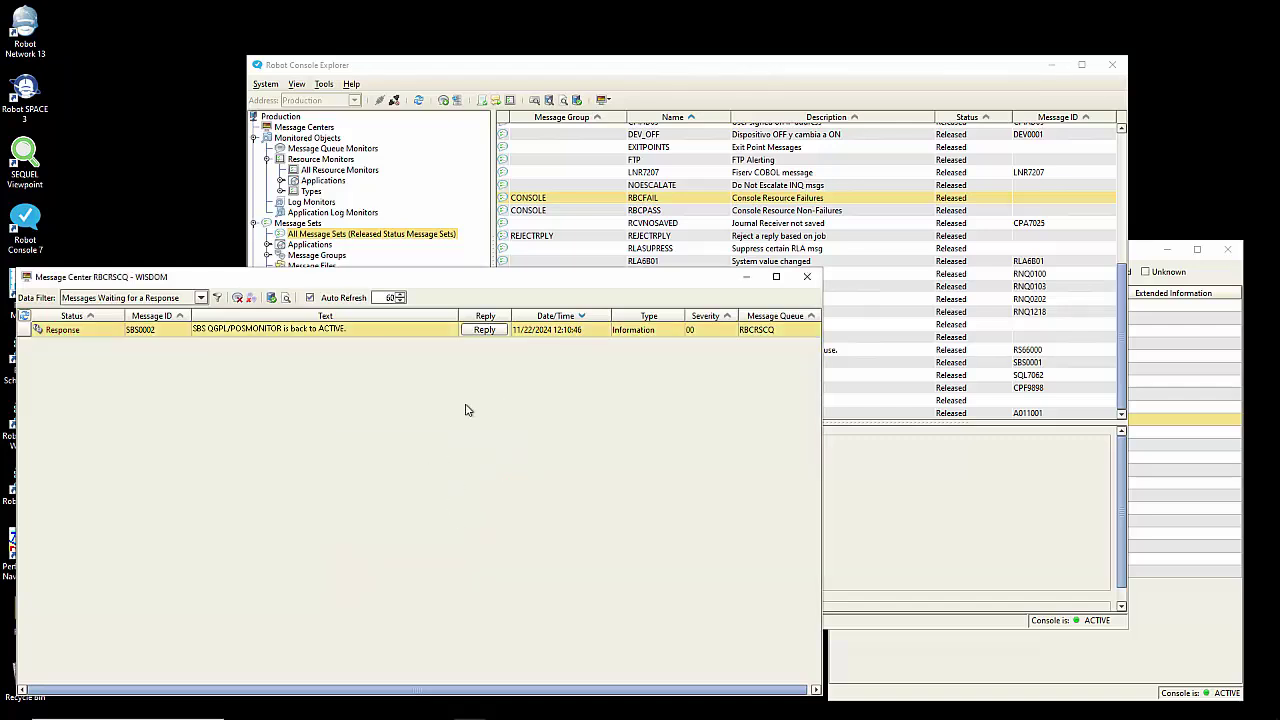
Step: Review the message table properties of the RBCFAIL set, locate the SBS0001 entry and close them without changes
right_click(614, 198)
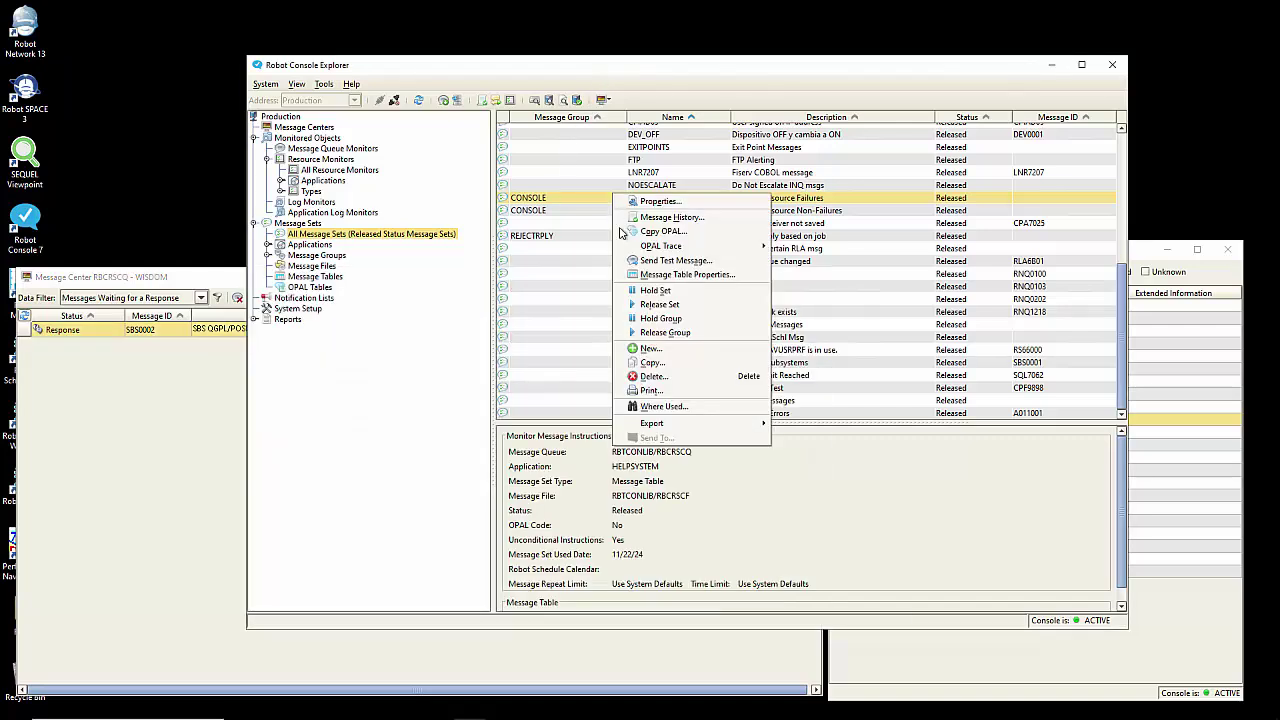
click(680, 274)
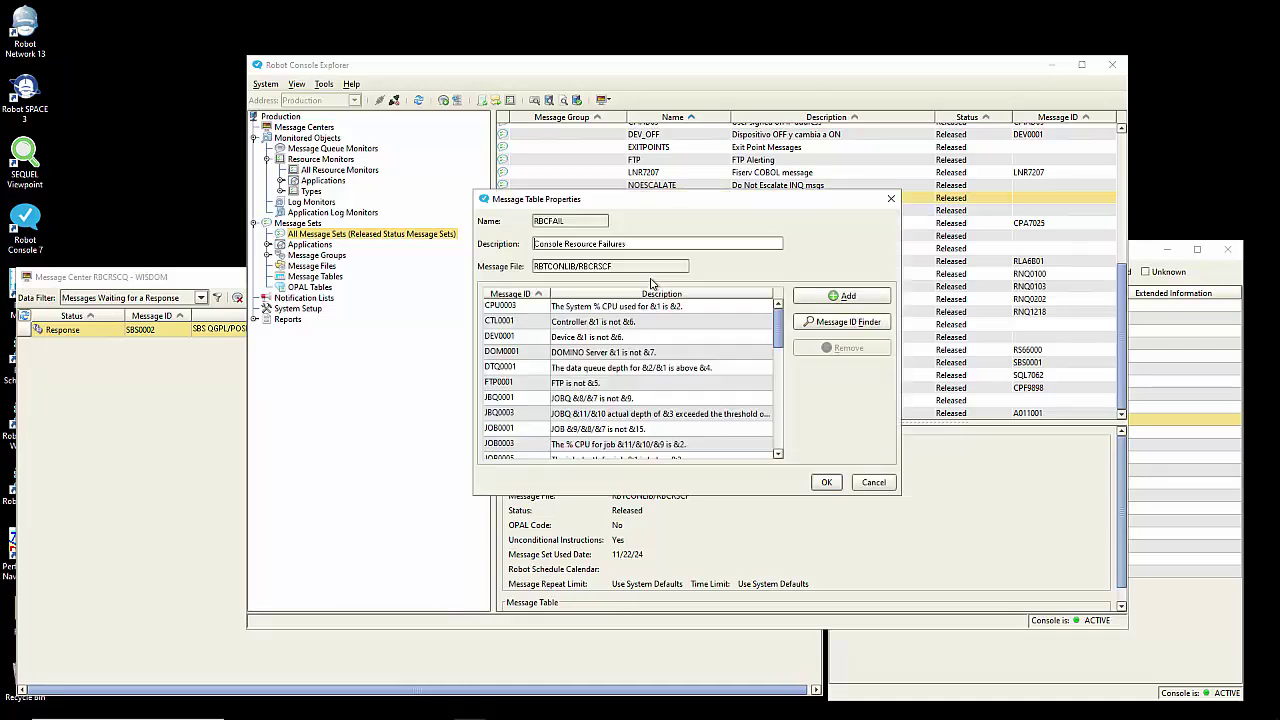
mouse_move(780, 338)
mouse_down()
mouse_move(778, 376)
mouse_move(791, 321)
mouse_up()
drag(716, 200, 743, 217)
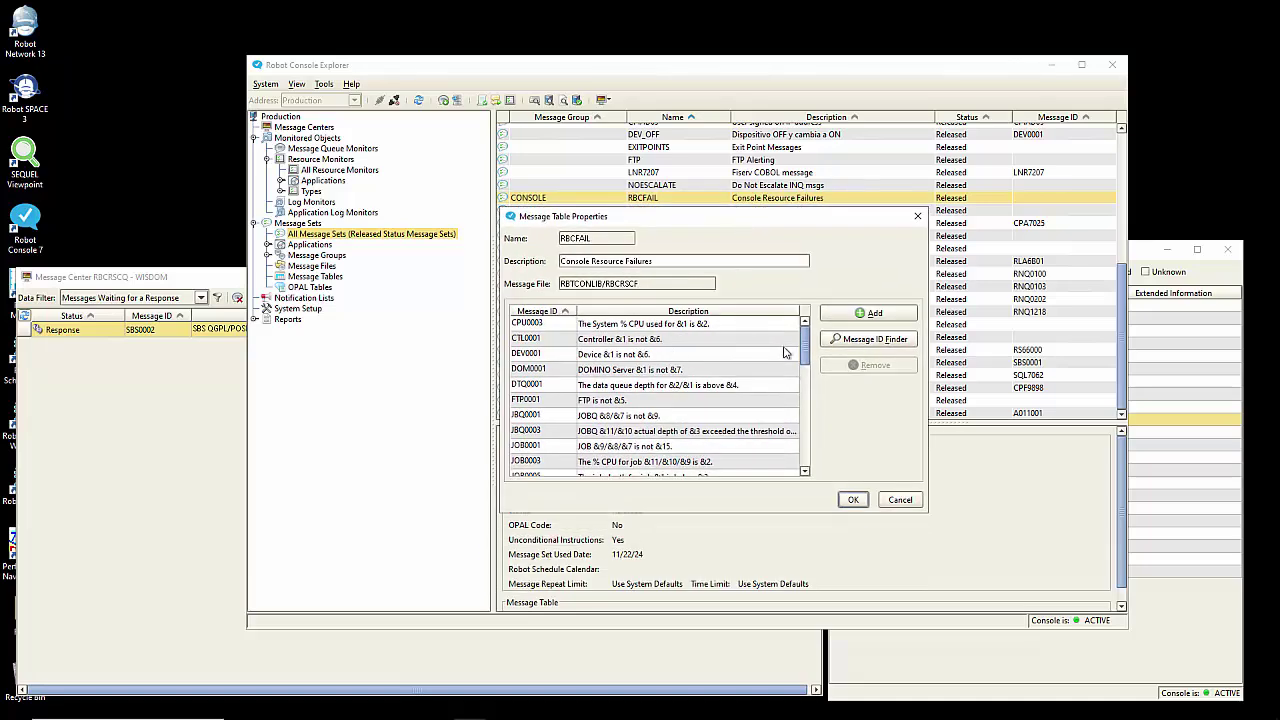
drag(808, 341, 813, 400)
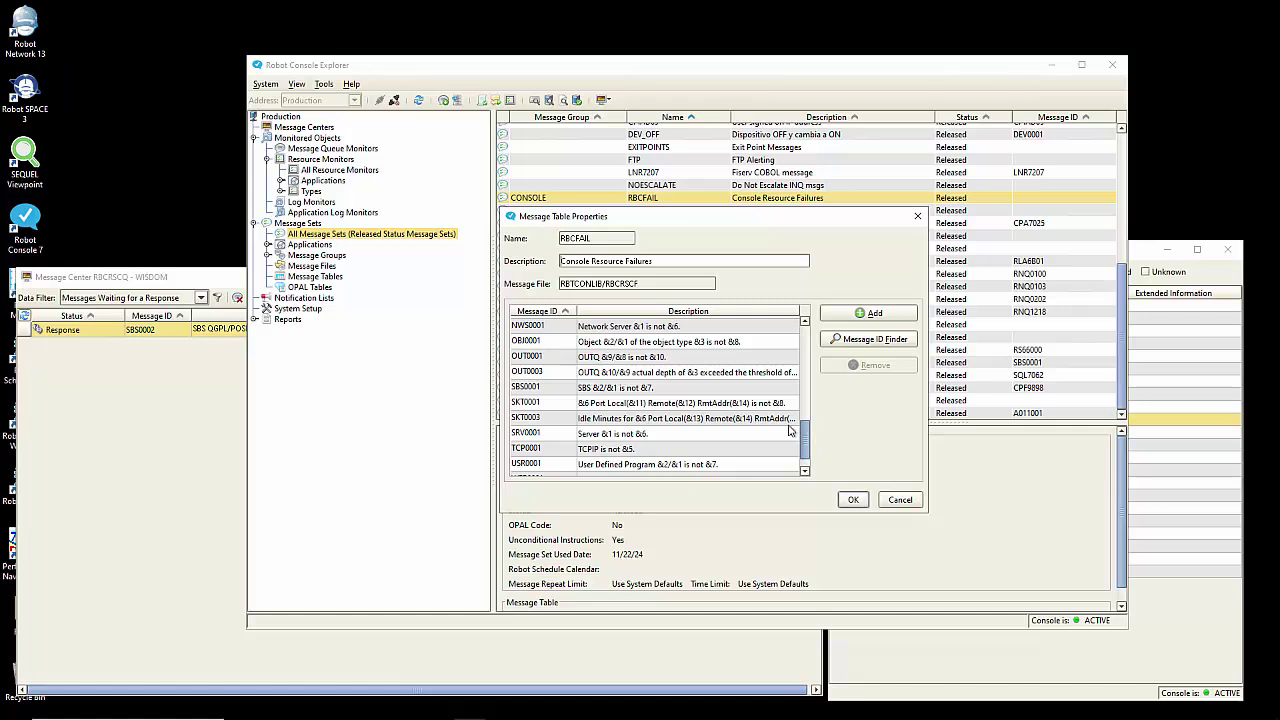
scroll(806, 423, up, 1)
click(551, 400)
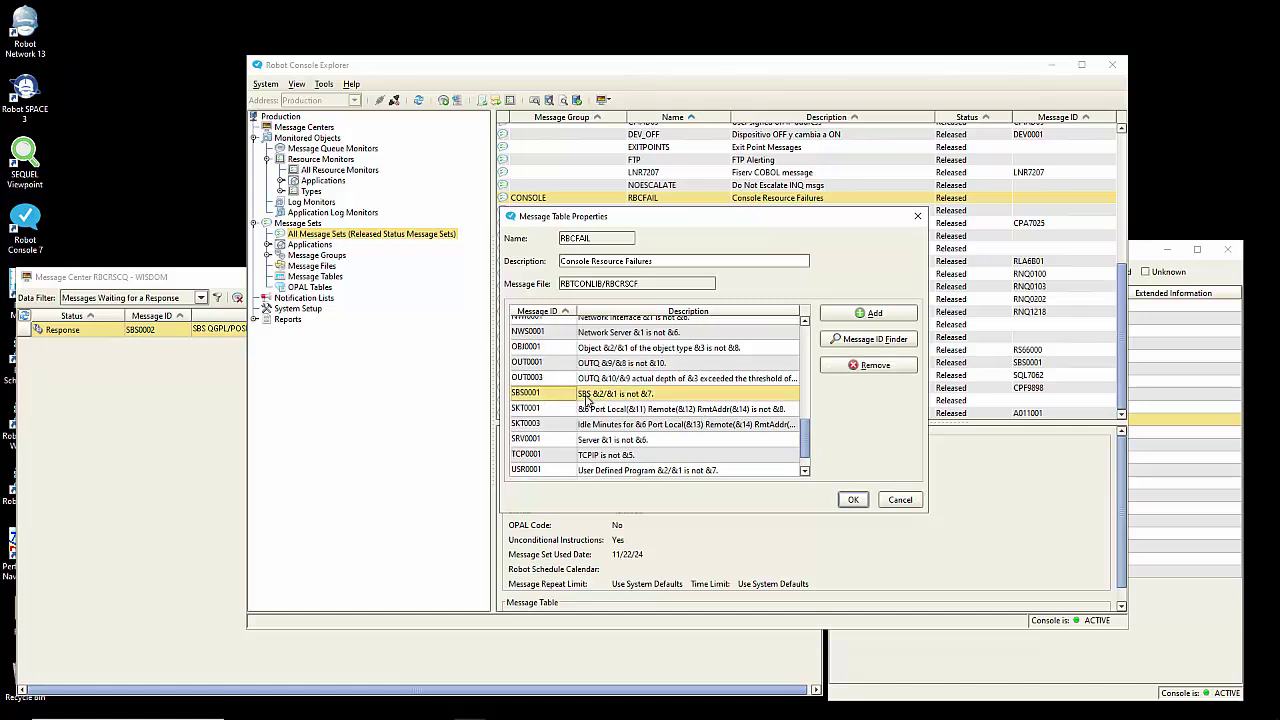
click(900, 500)
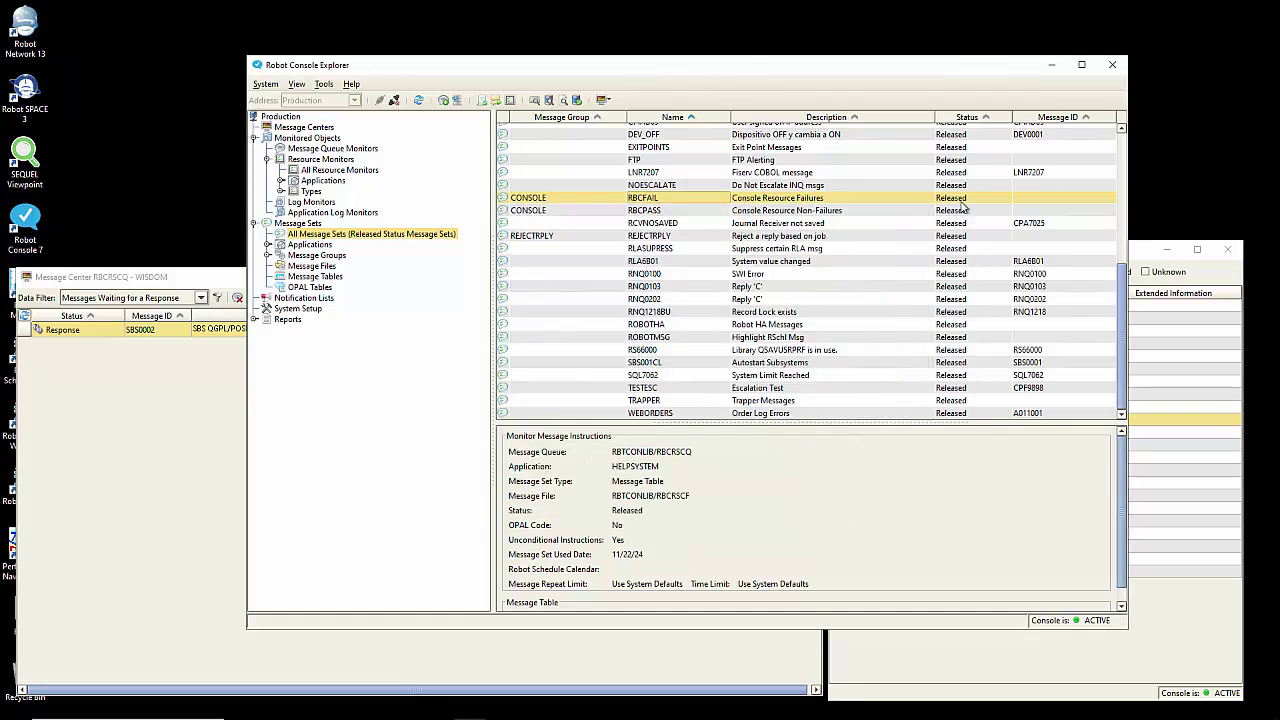
Step: Open the properties of message set SBS001CL and examine its monitored message ID and its OPAL code
click(674, 366)
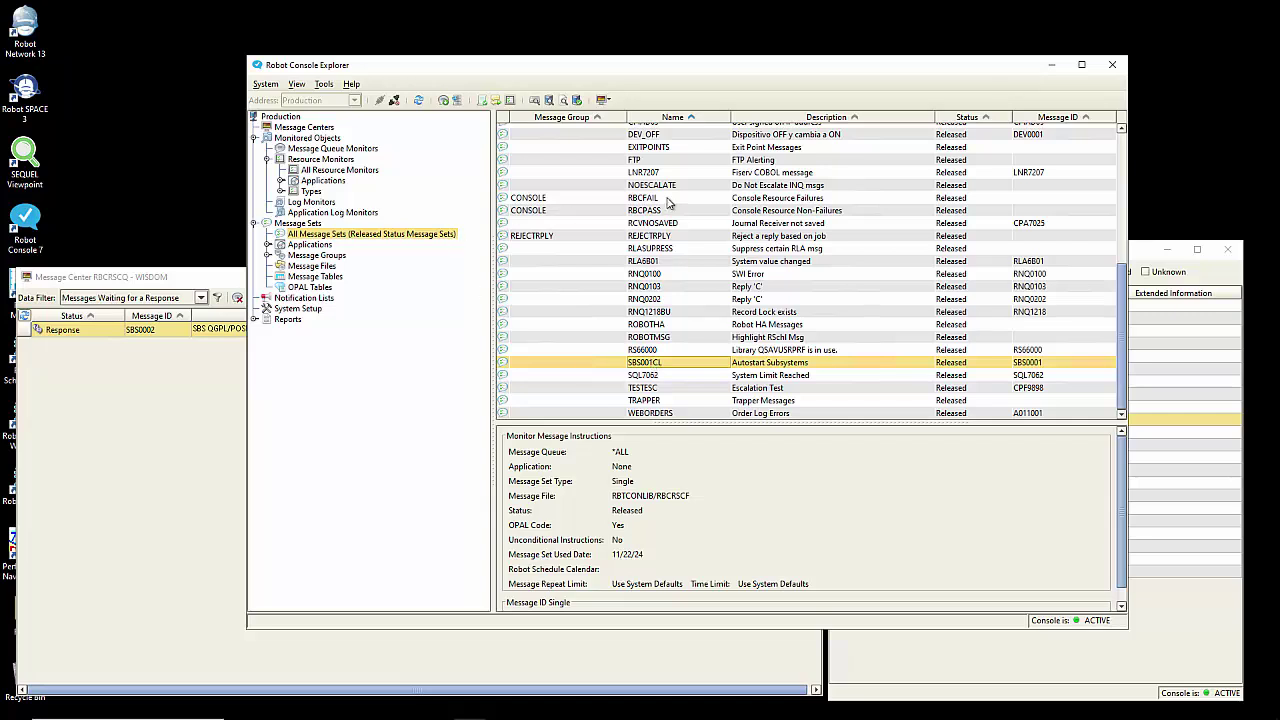
double_click(571, 365)
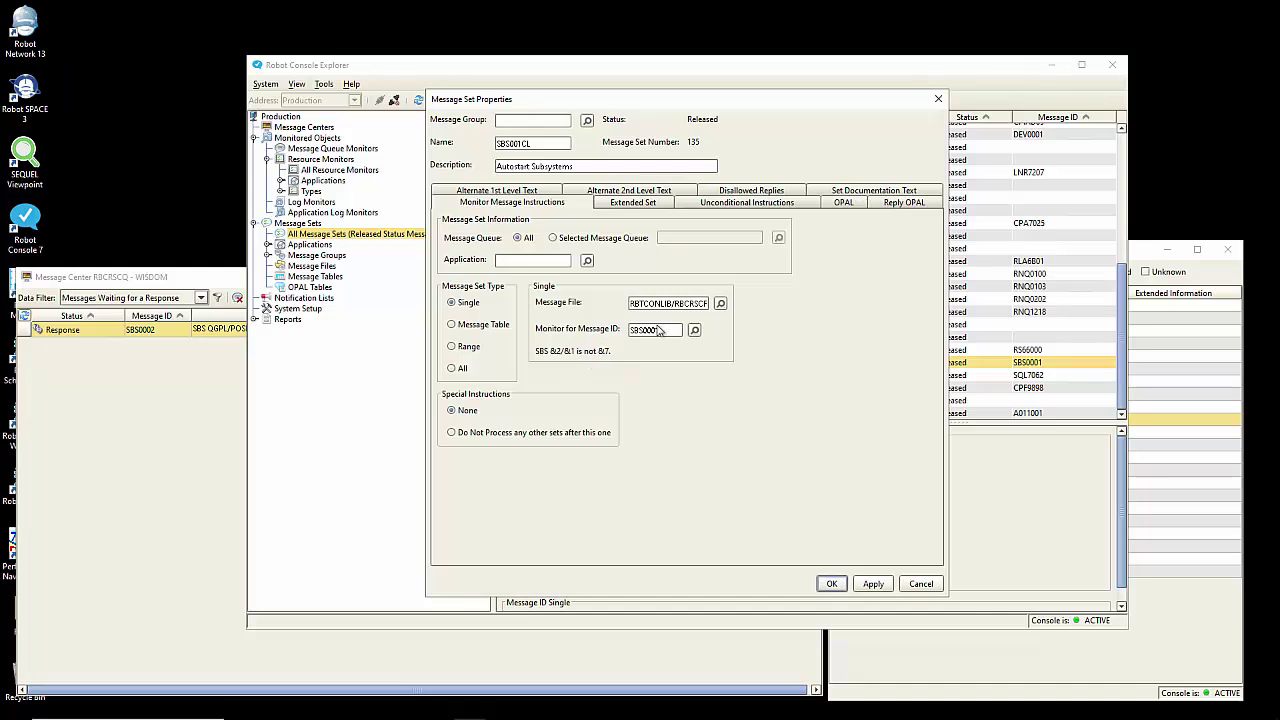
drag(665, 330, 625, 331)
click(844, 204)
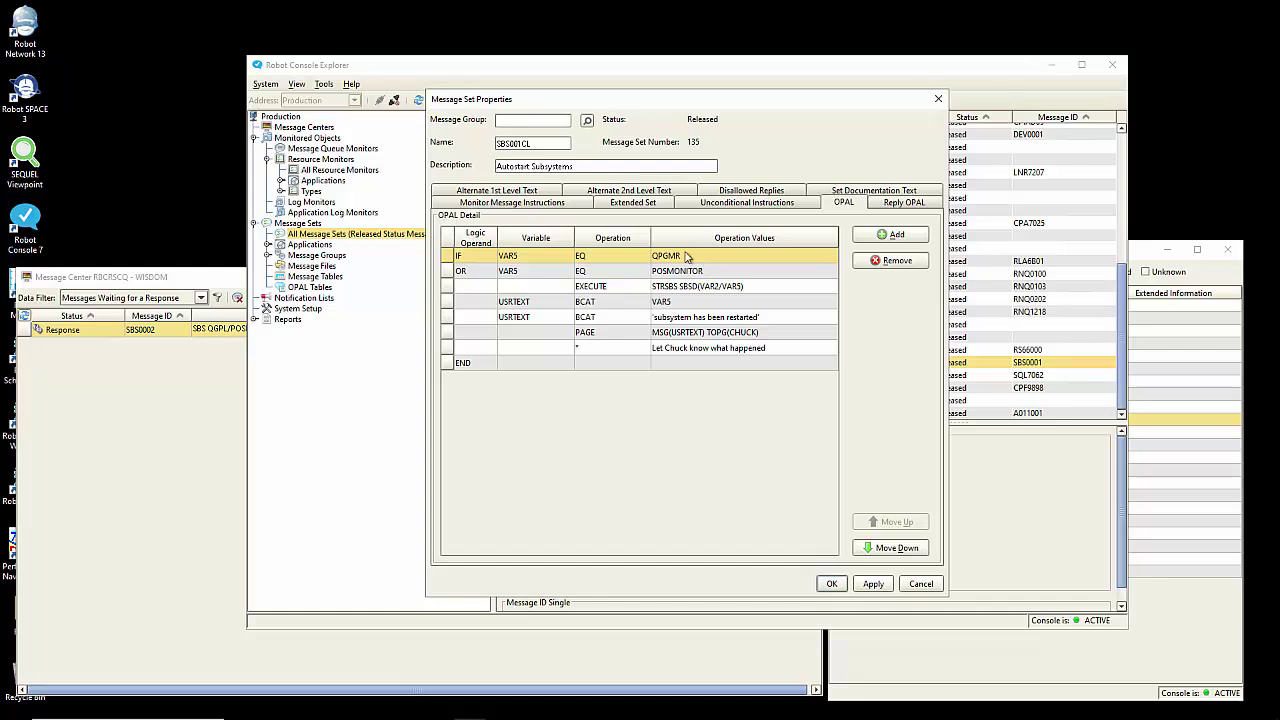
Step: Check the original first and second level message text for its substitution variables and return to the OPAL code
click(521, 191)
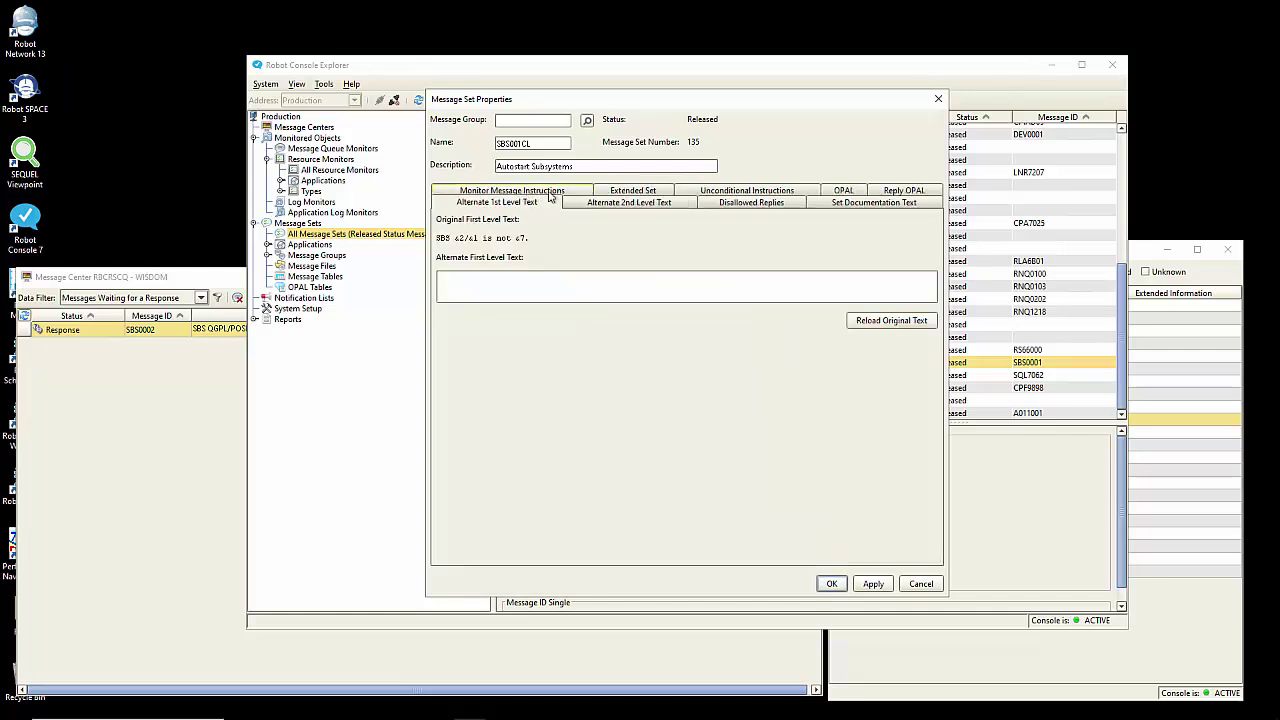
click(631, 204)
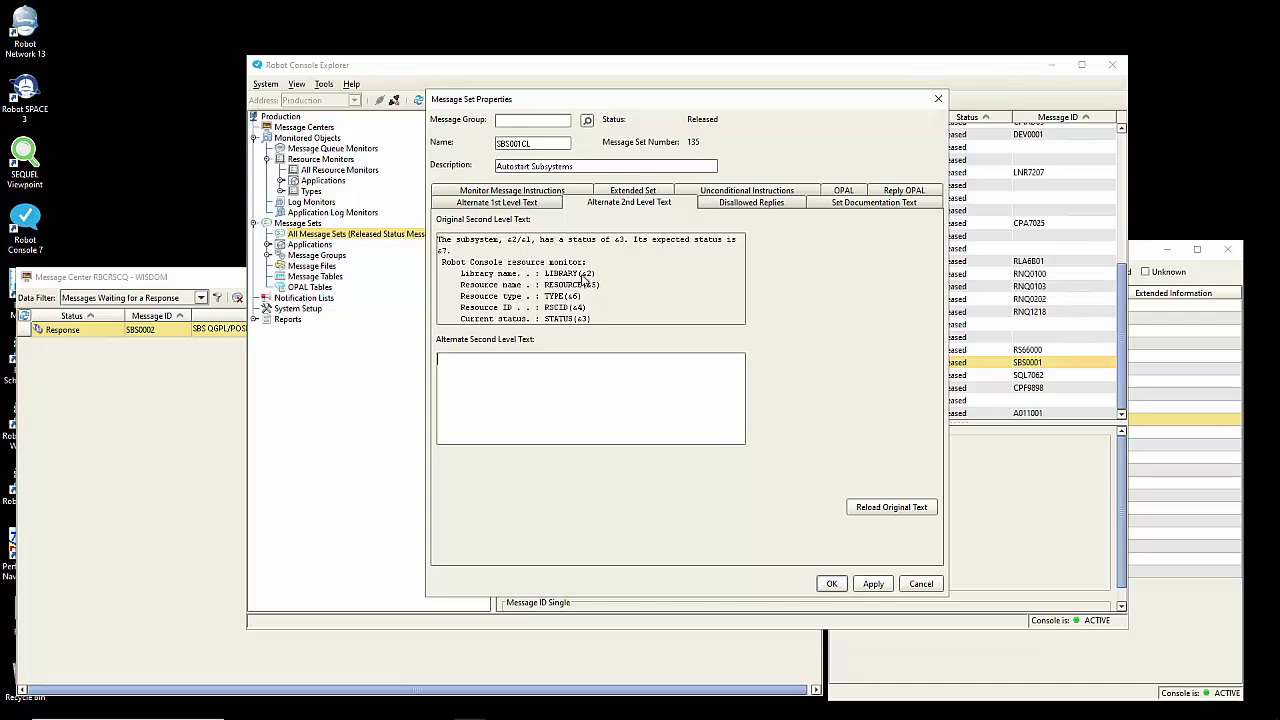
click(838, 190)
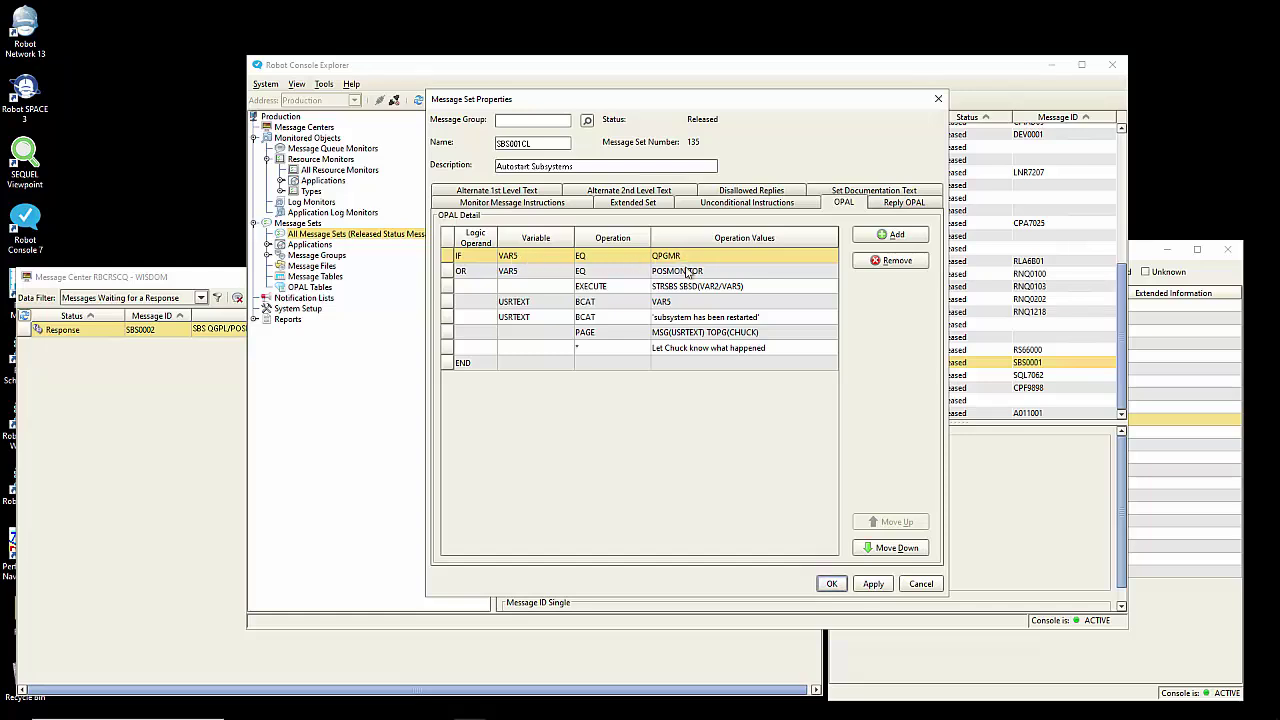
Step: Inspect the STRSBS command parameters behind the EXECUTE line, cancel the prompt and select the USRTEXT line that appends VAR5
click(752, 290)
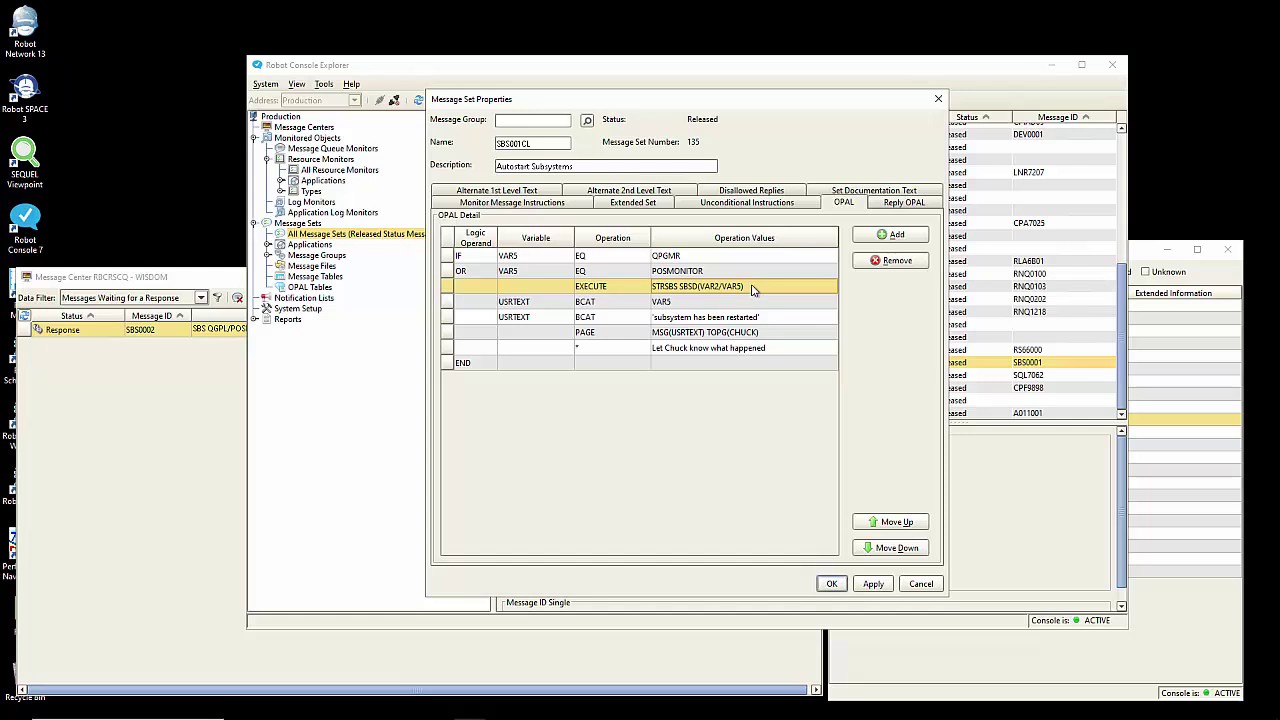
click(752, 288)
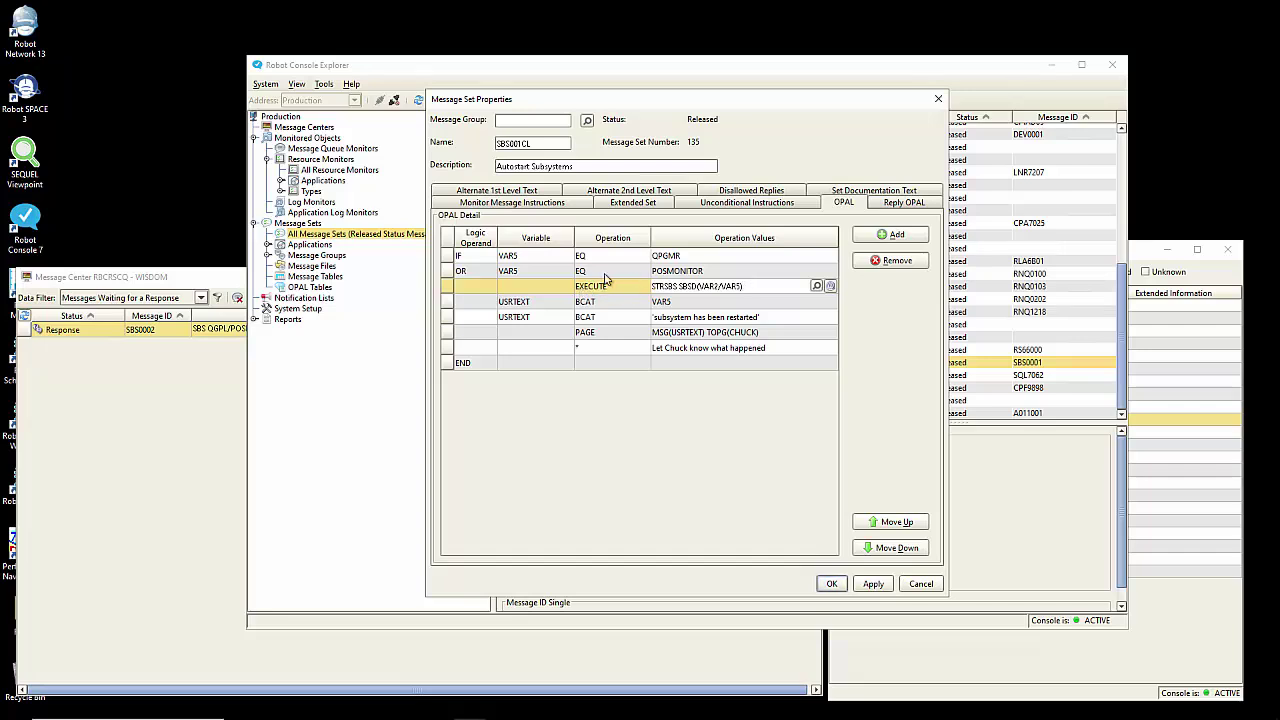
click(816, 286)
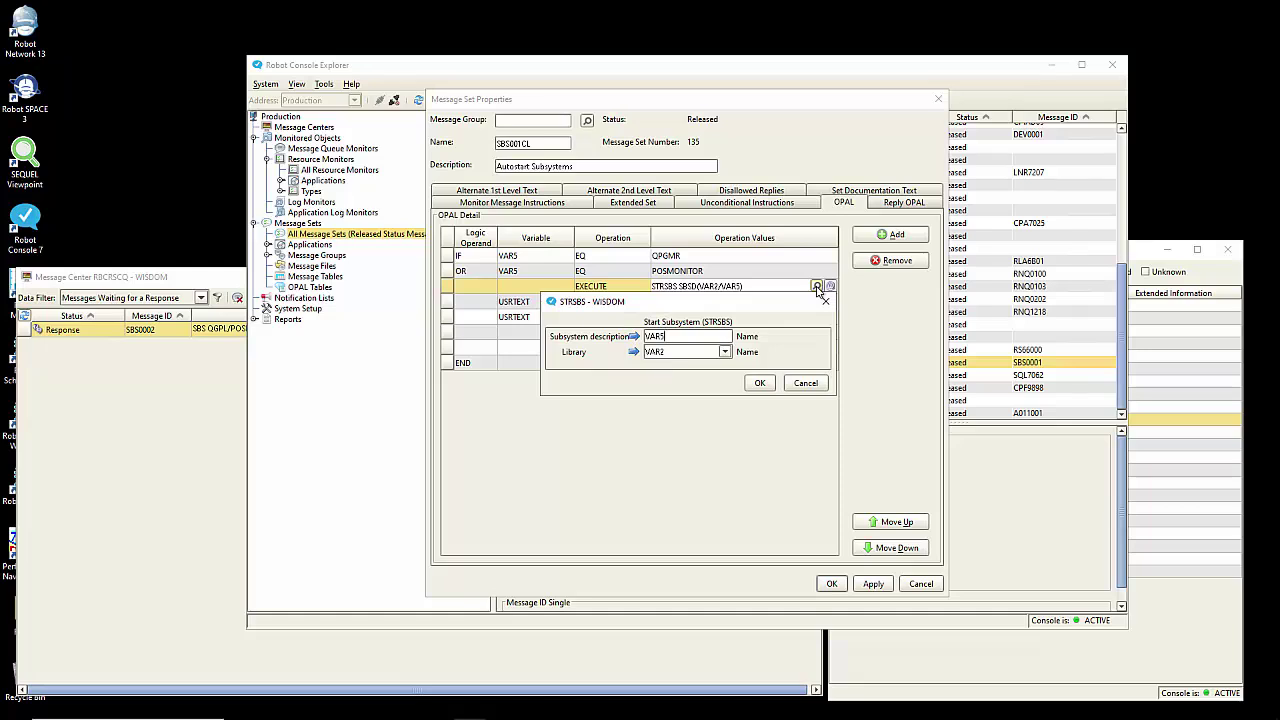
click(809, 387)
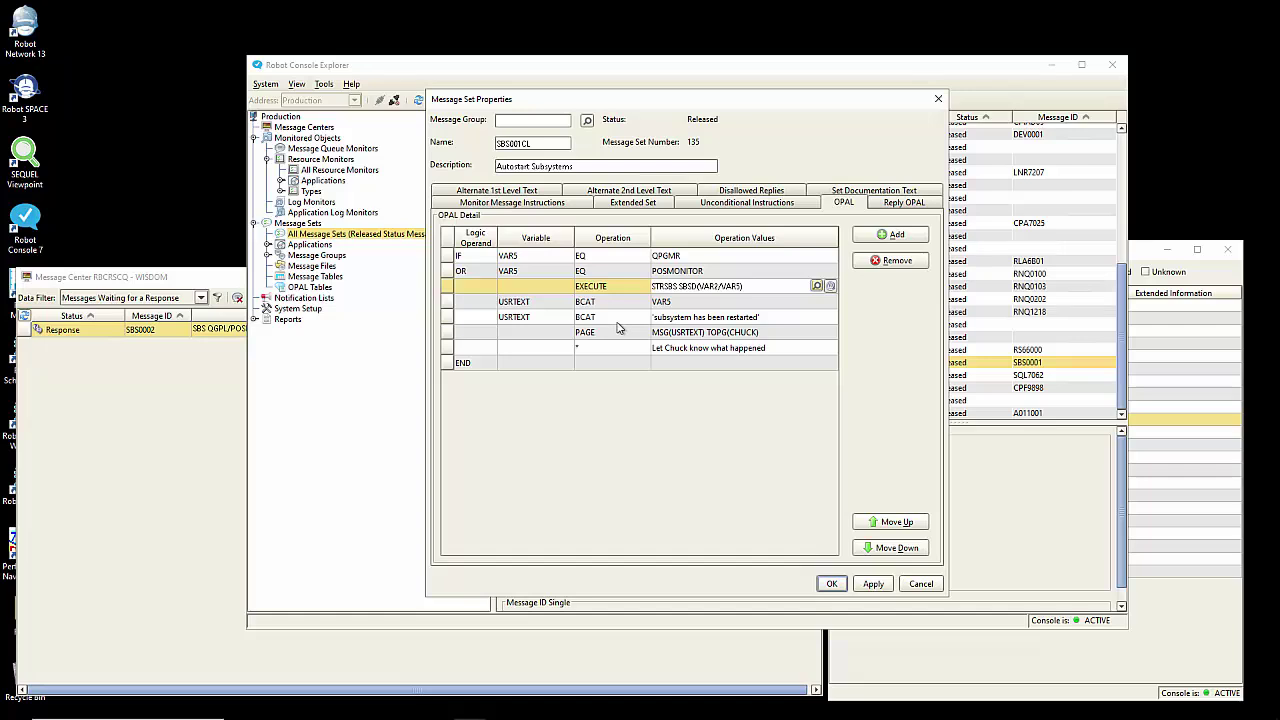
click(541, 302)
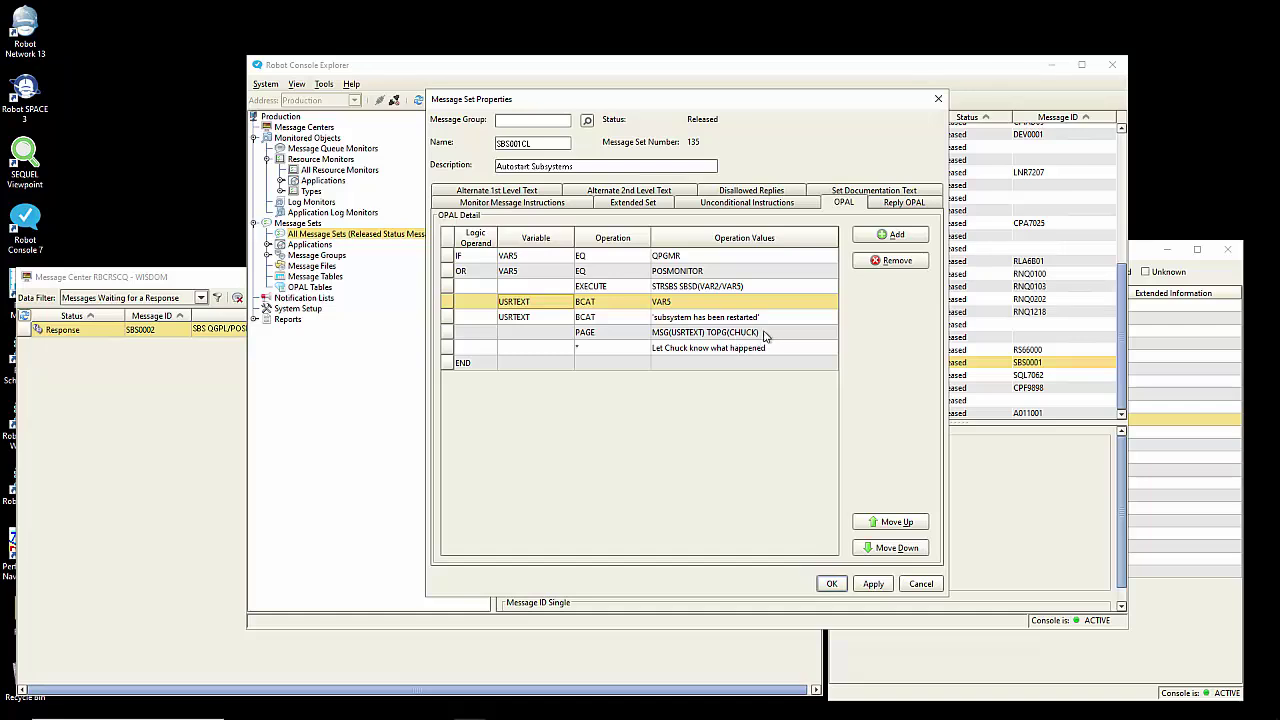
Step: Append an extra END line to the OPAL code, followed by an IF line testing SYSTIME GE 080000
click(490, 366)
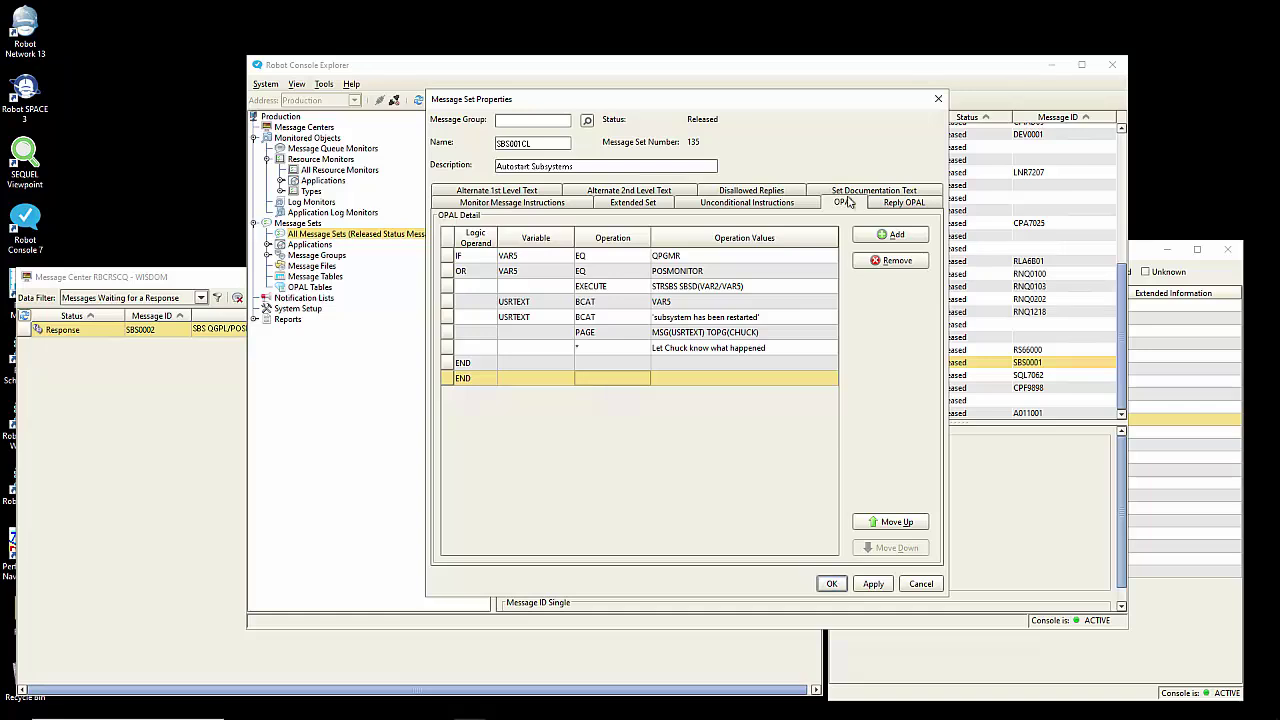
click(906, 236)
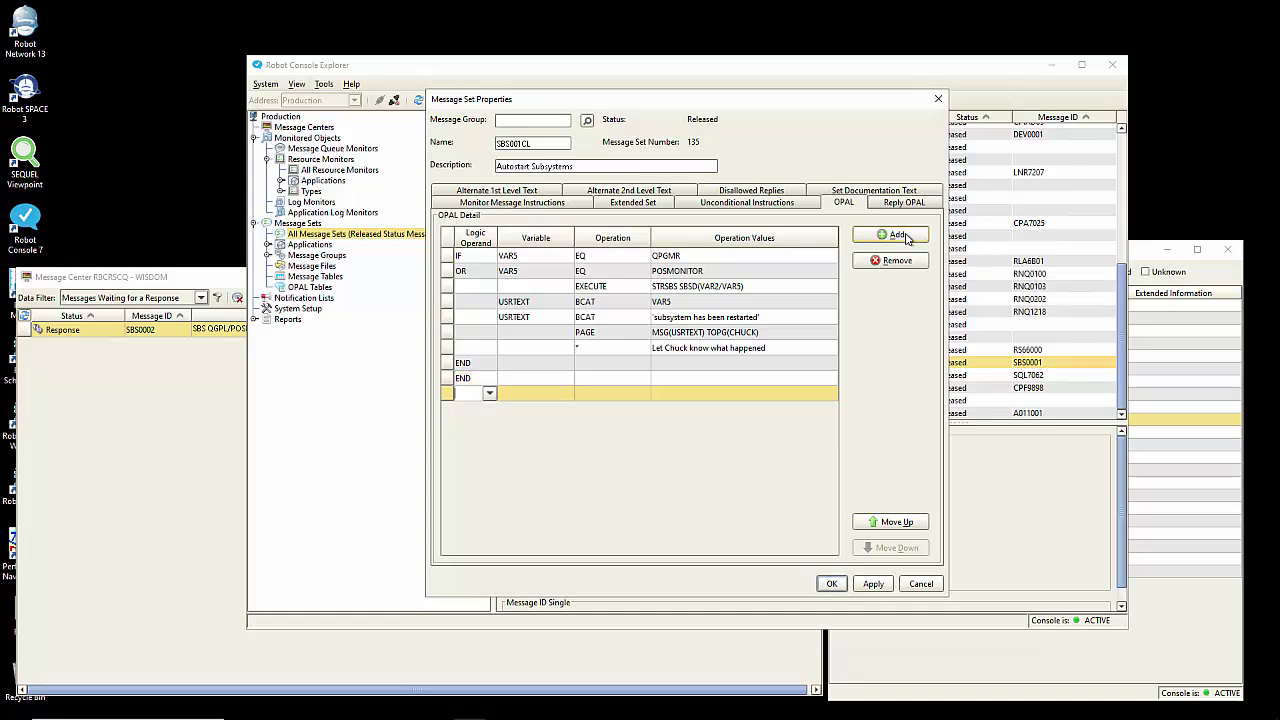
text(IF)
key(Tab)
text(SYSTI)
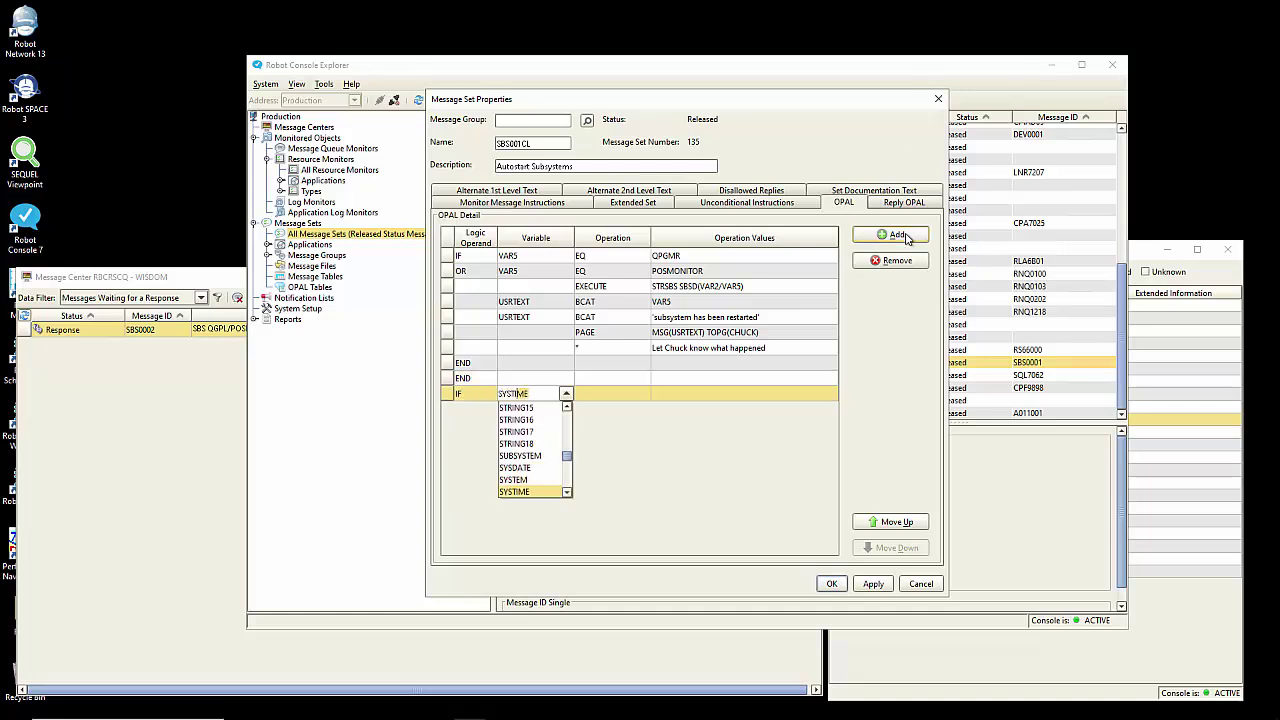
key(Tab)
text(GE)
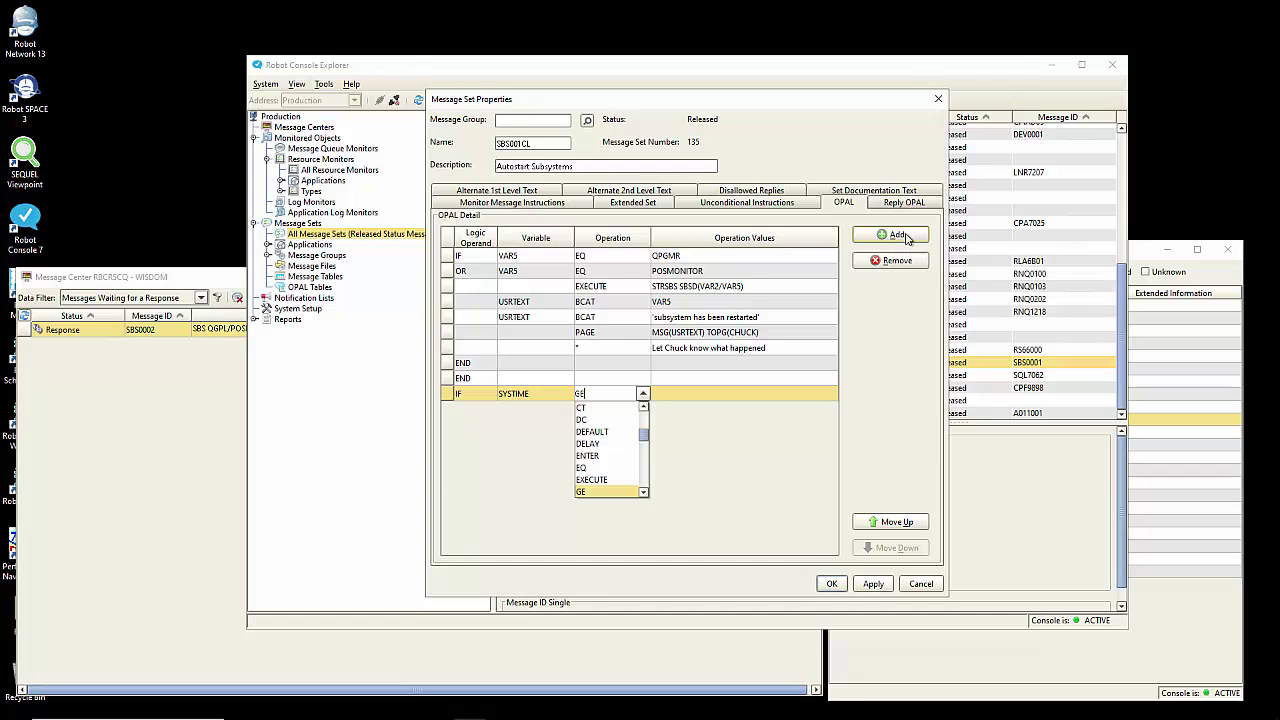
key(Tab)
text(080)
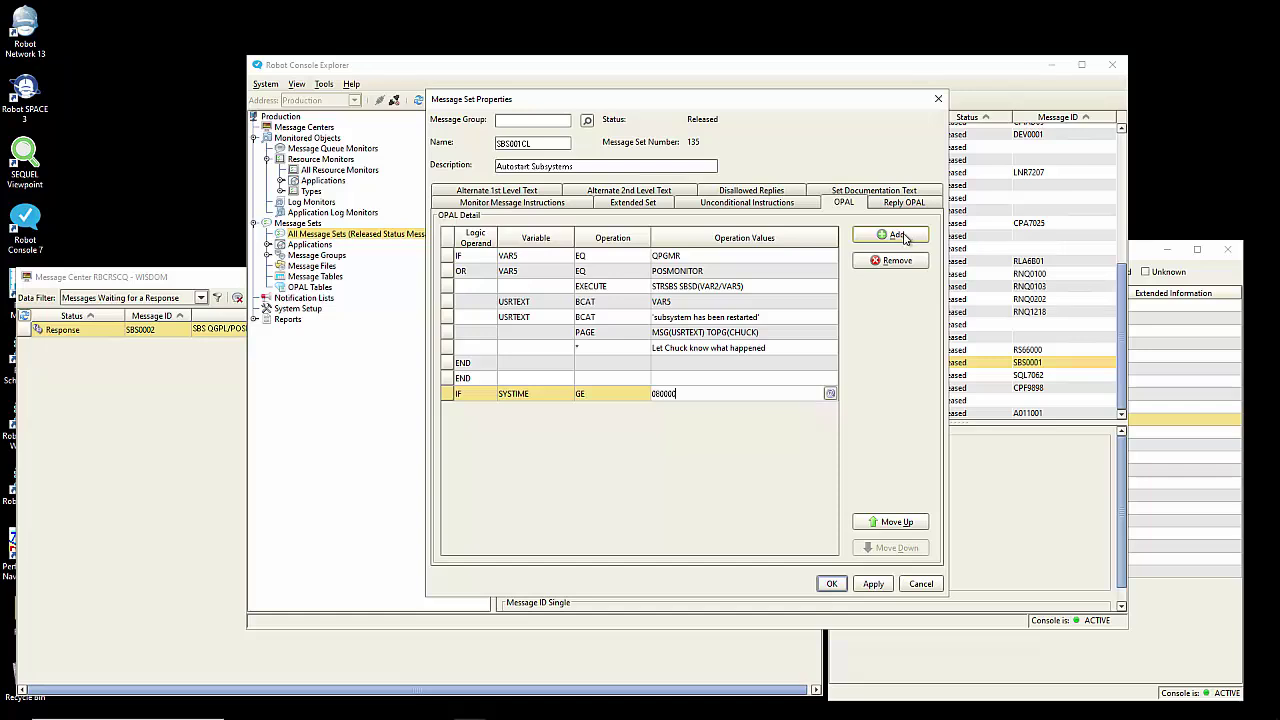
Step: Add an AND line testing SYSTIME LE 170000 after the IF SYSTIME line
click(895, 235)
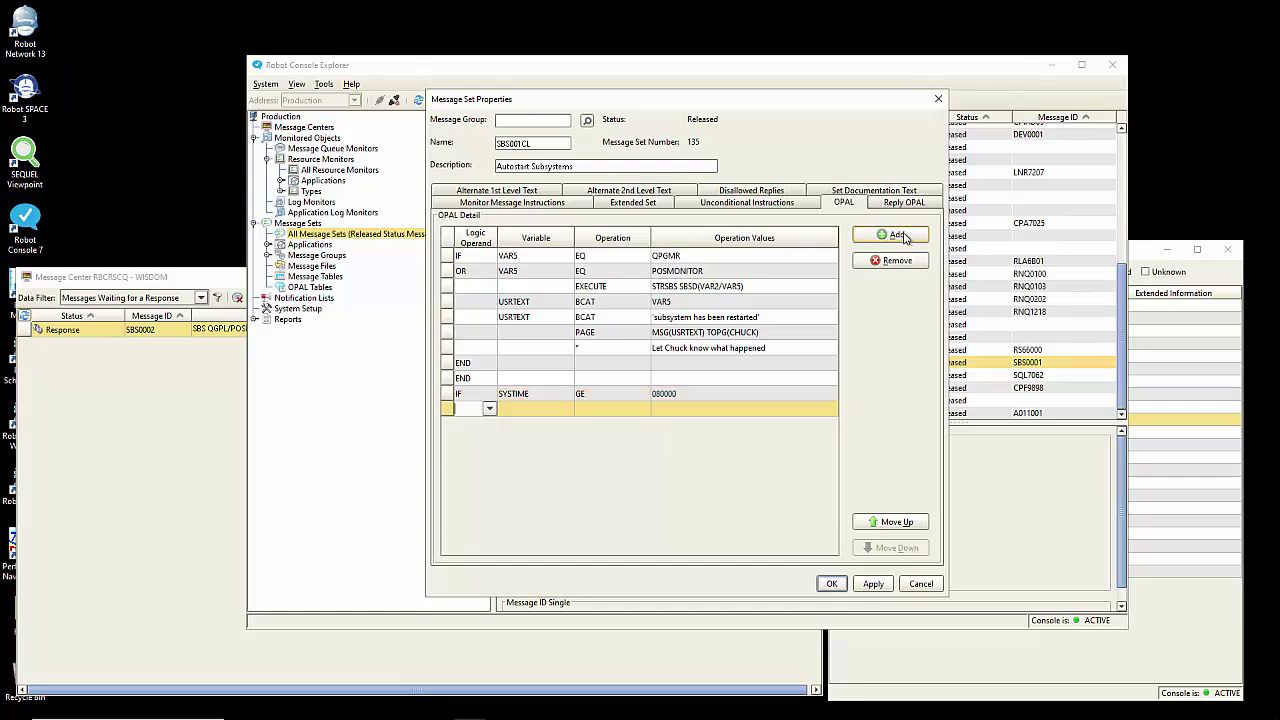
text(AND)
key(Tab)
text(SYSTIME)
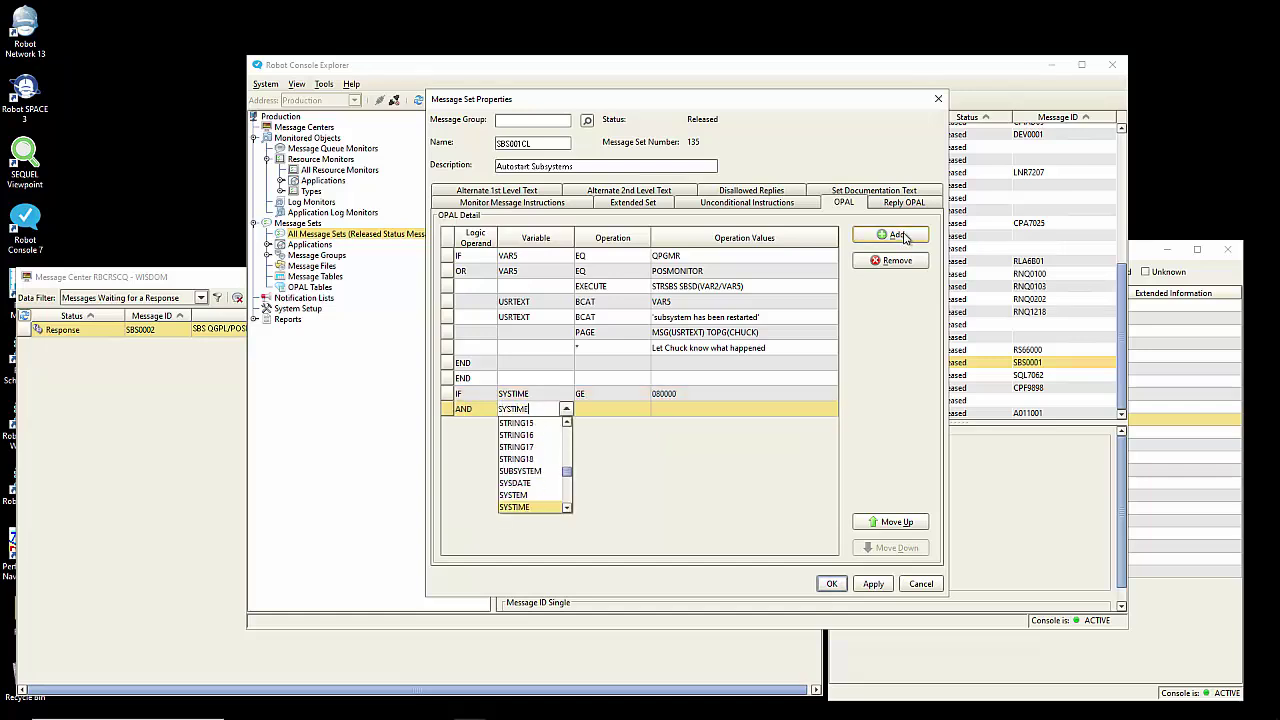
key(Tab)
text(LE)
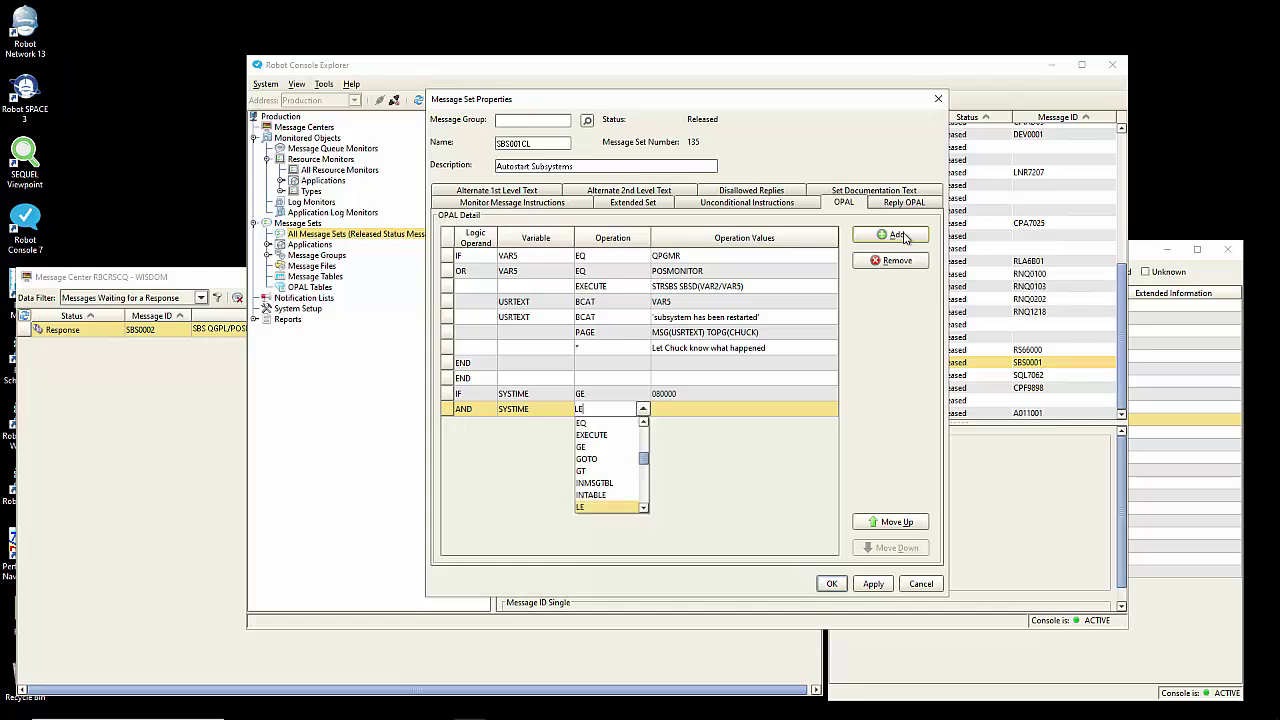
key(Tab)
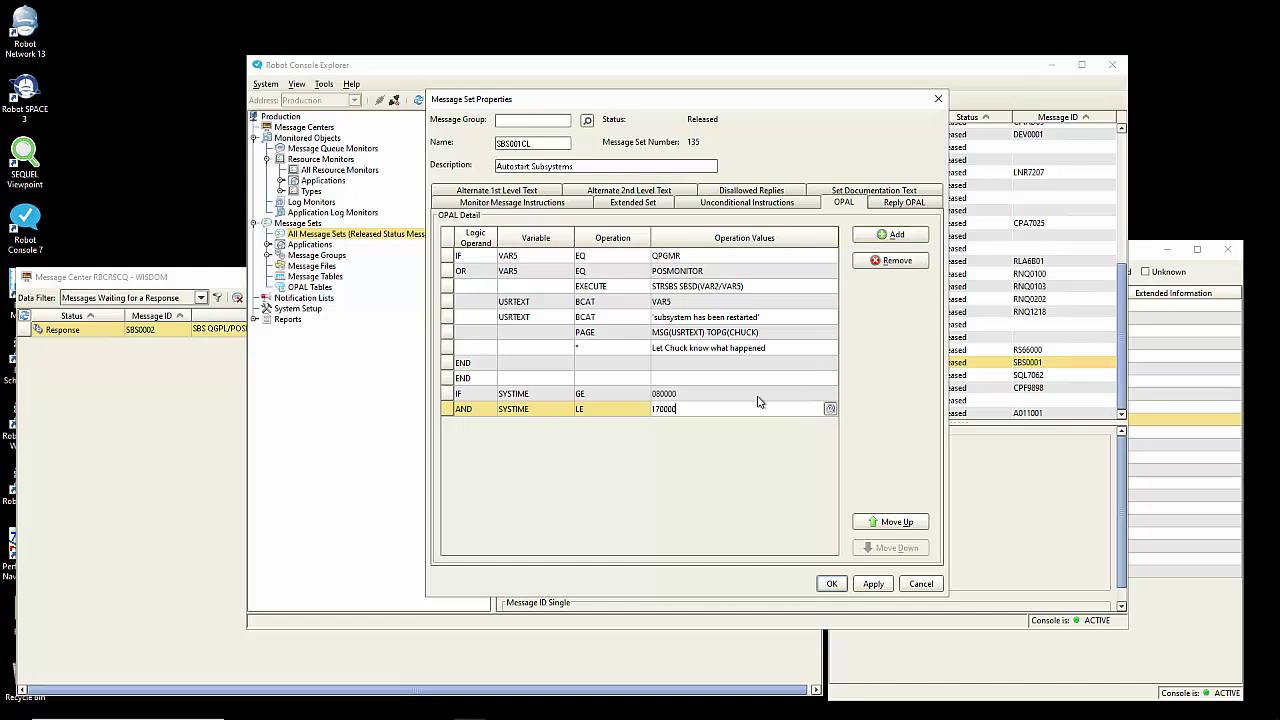
Step: Move the IF SYSTIME GE 080000 line up to become the first line of the OPAL code
click(727, 394)
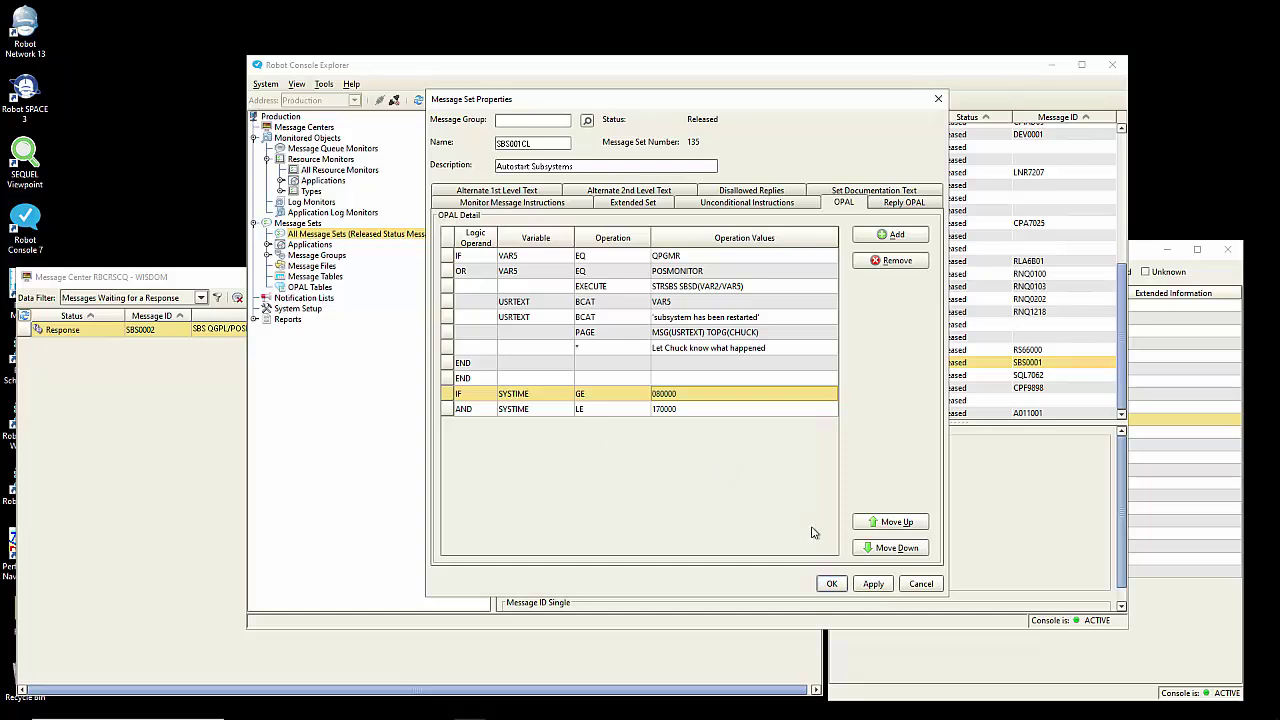
click(866, 524)
click(866, 526)
click(866, 528)
click(866, 528)
click(866, 528)
click(866, 528)
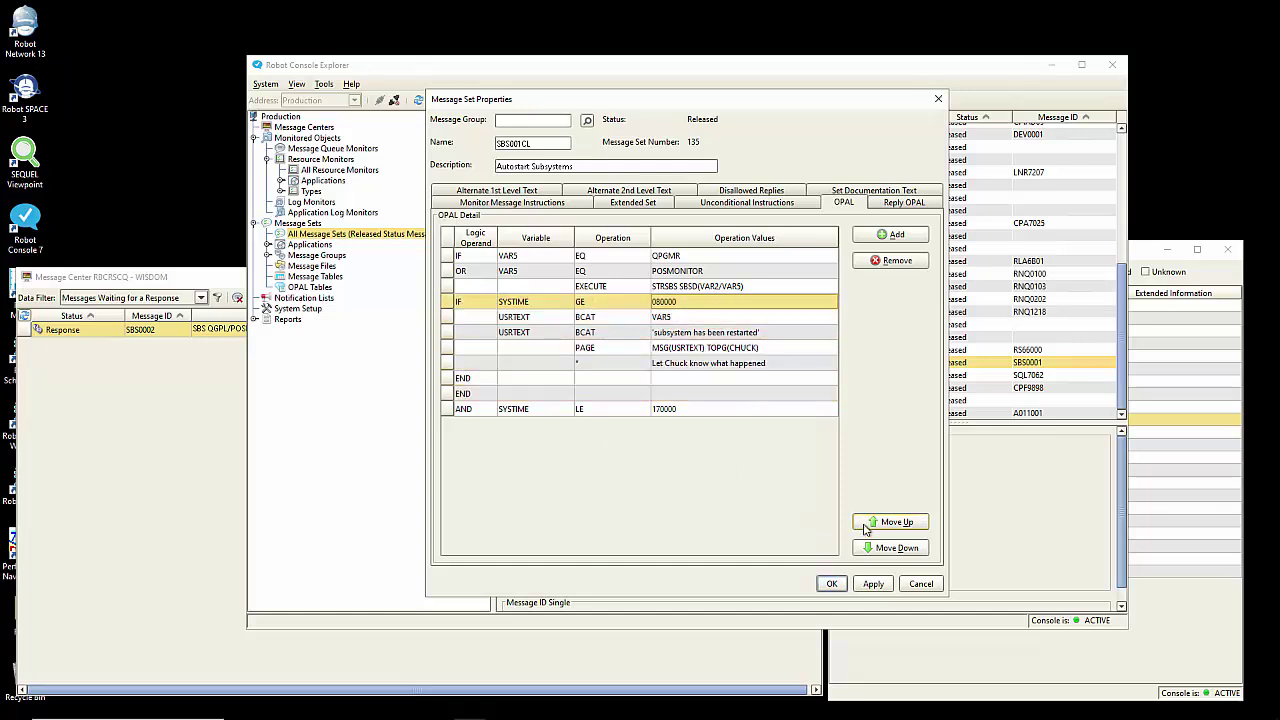
click(866, 528)
click(866, 528)
click(866, 528)
Step: Move the AND SYSTIME LE 170000 line directly below the IF SYSTIME line, then save the message set and create its OPAL program
click(665, 411)
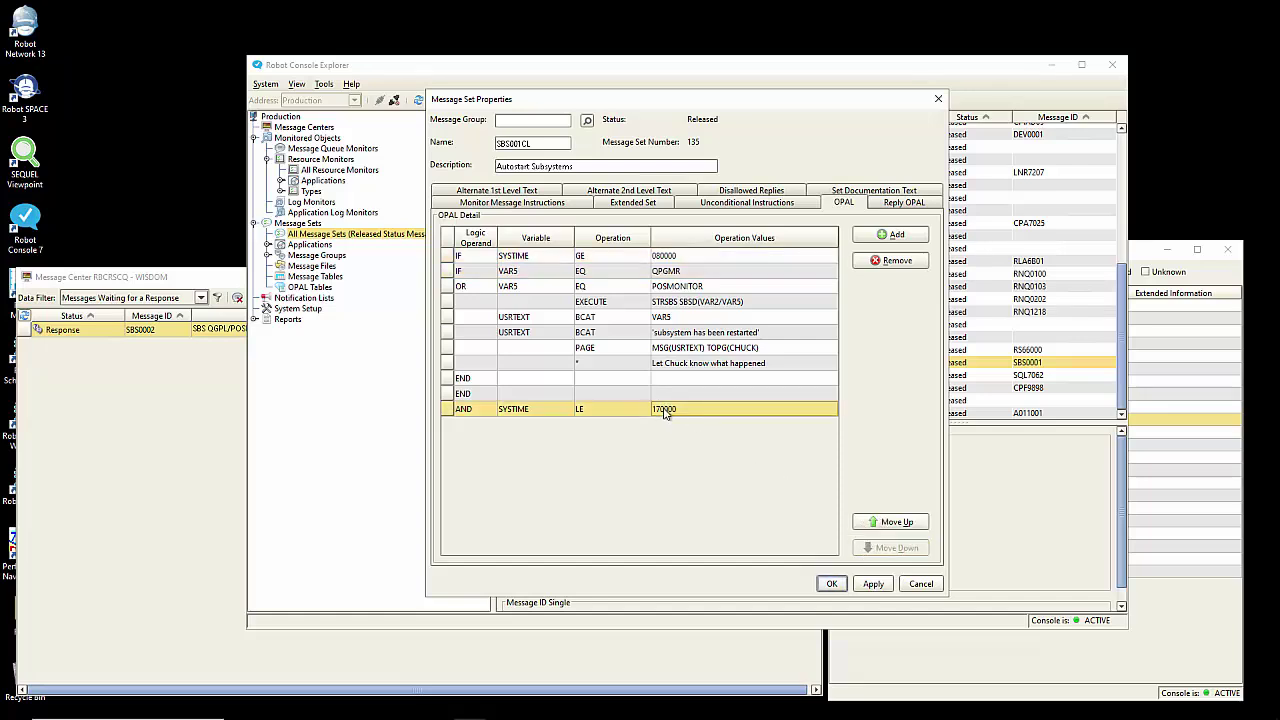
click(889, 527)
click(889, 527)
click(889, 527)
click(889, 527)
click(889, 527)
click(889, 527)
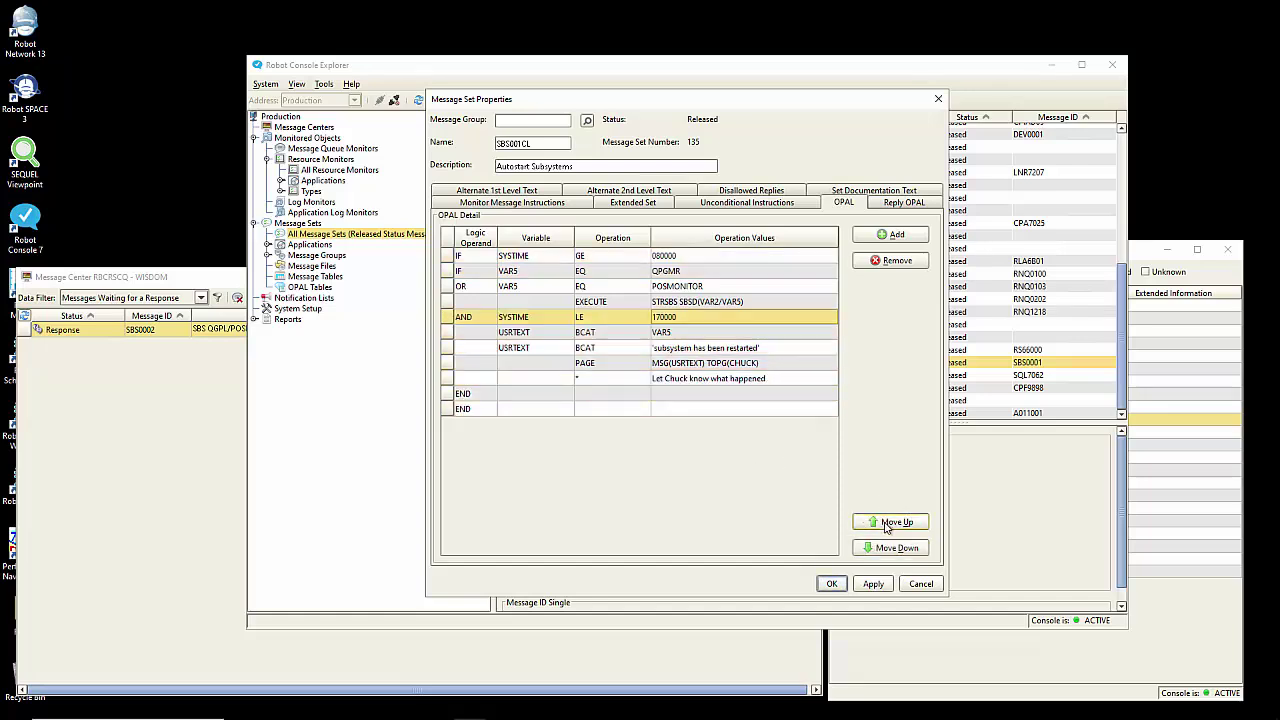
click(888, 527)
click(888, 527)
click(887, 528)
click(886, 527)
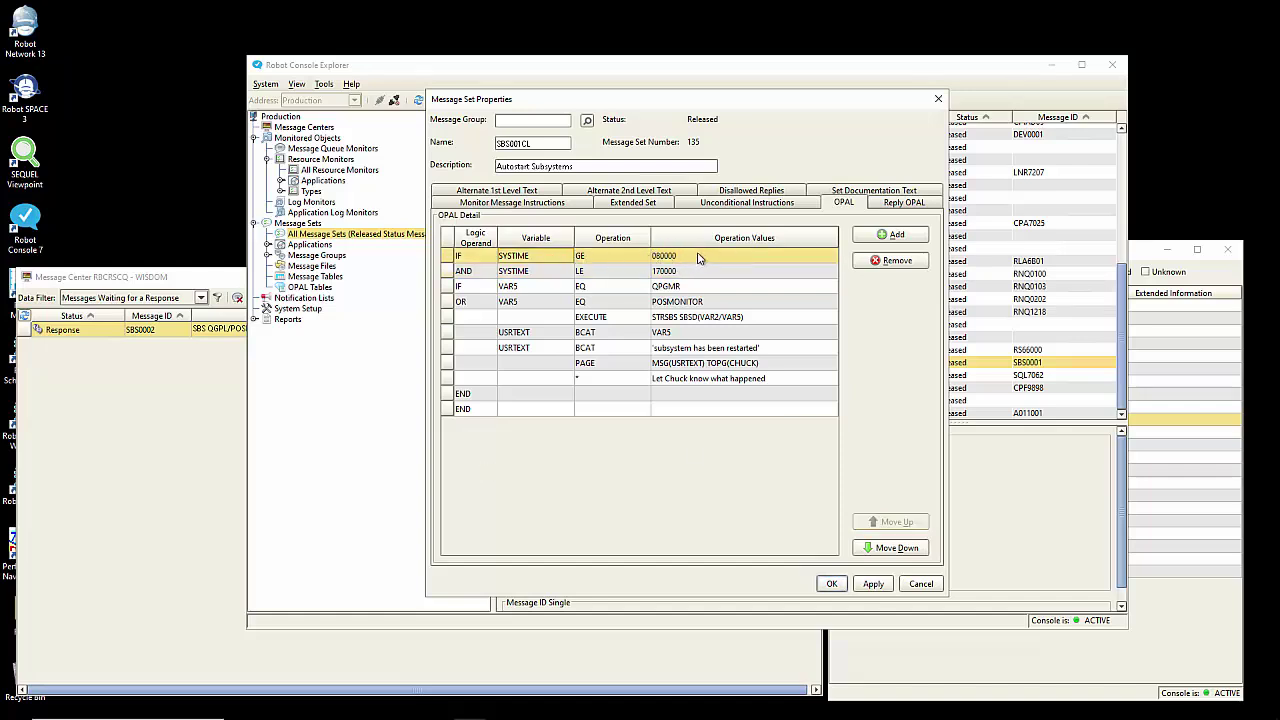
click(832, 584)
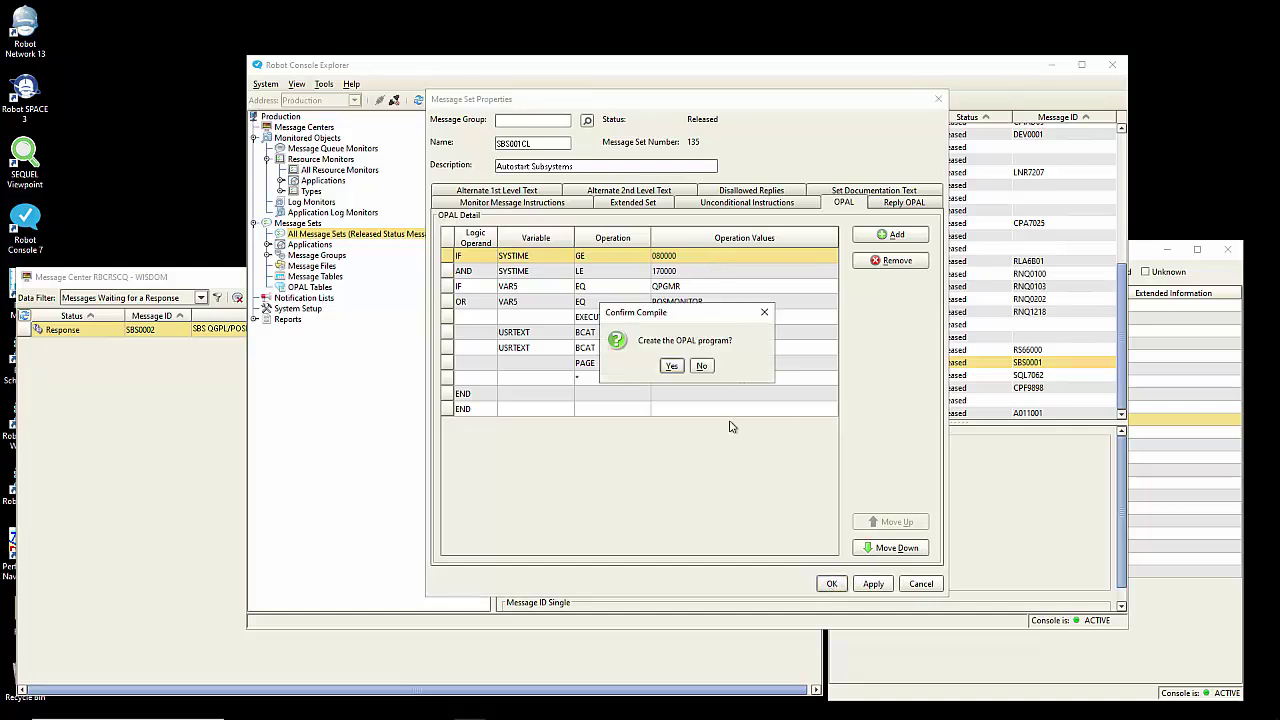
click(671, 366)
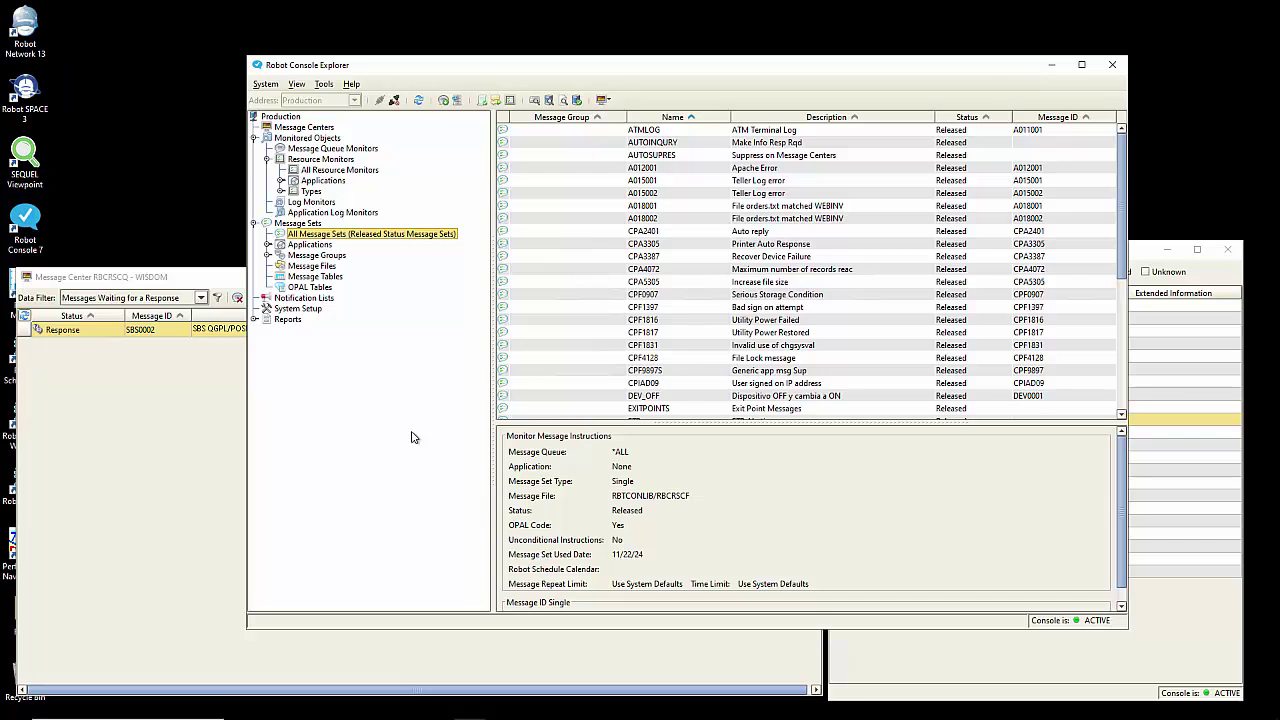
Step: Open the properties of message set CPA3387 and examine its original first level text and OPAL code
click(664, 258)
double_click(664, 258)
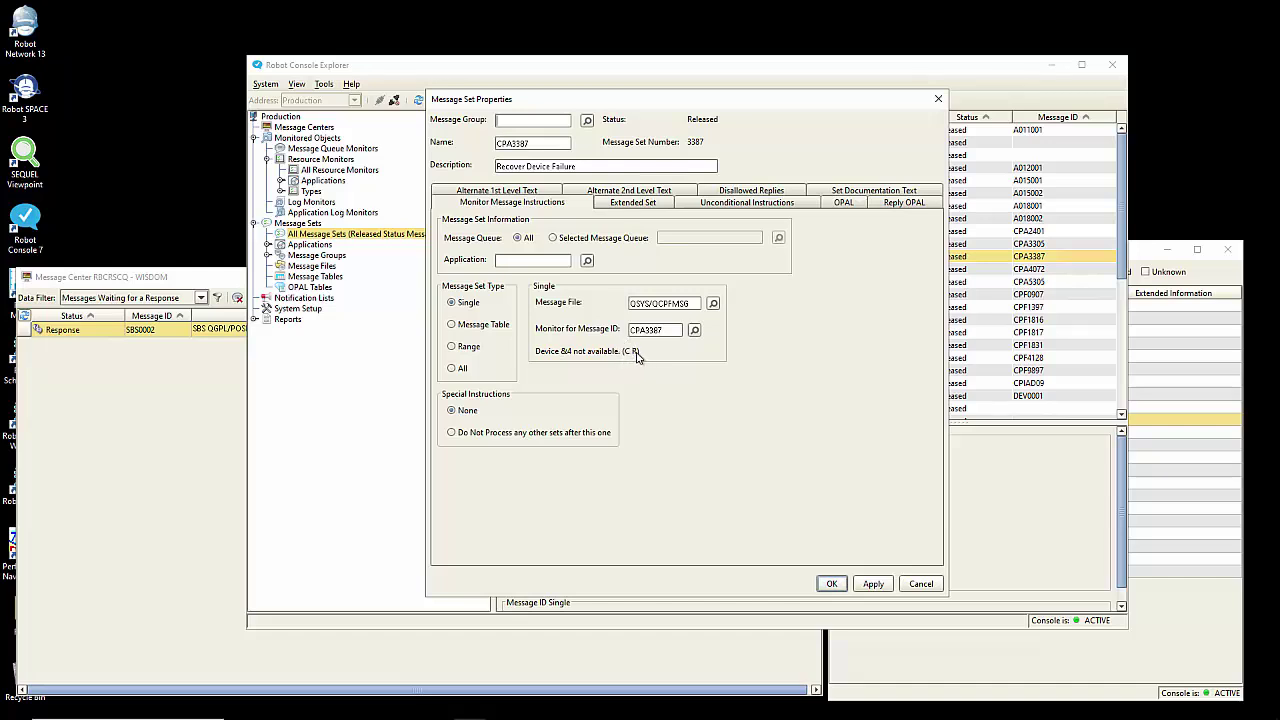
click(838, 206)
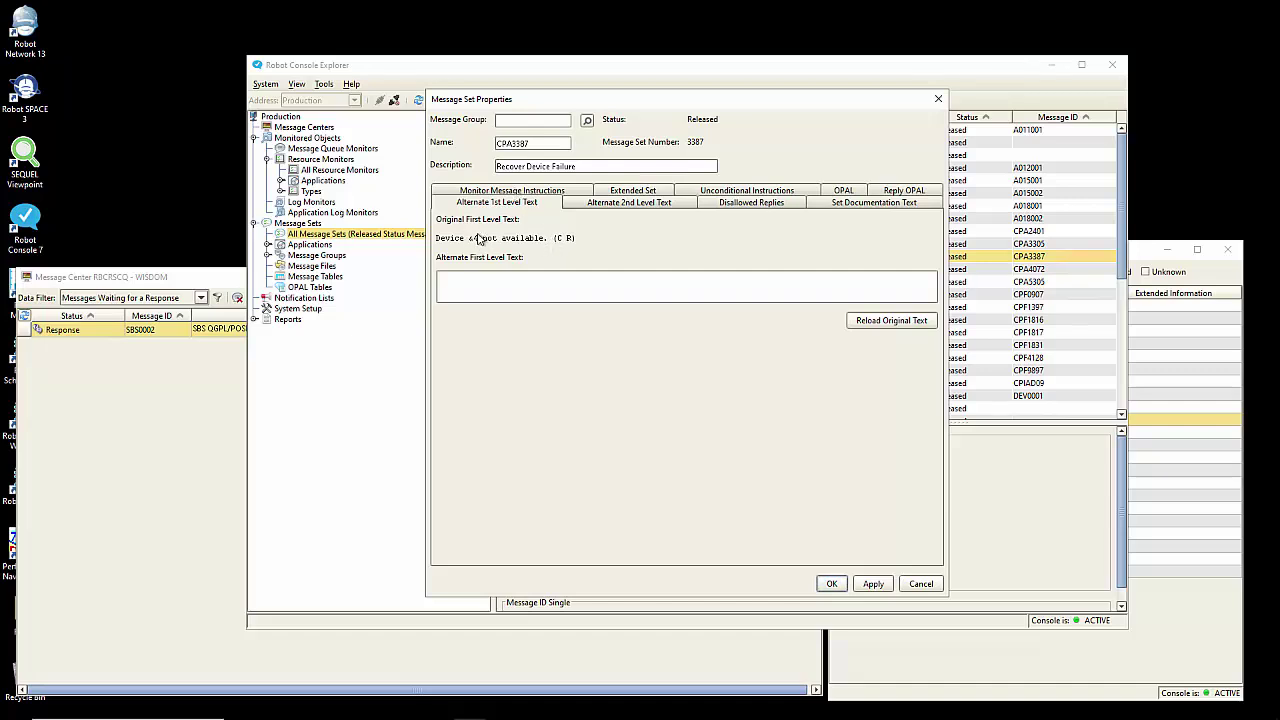
click(838, 191)
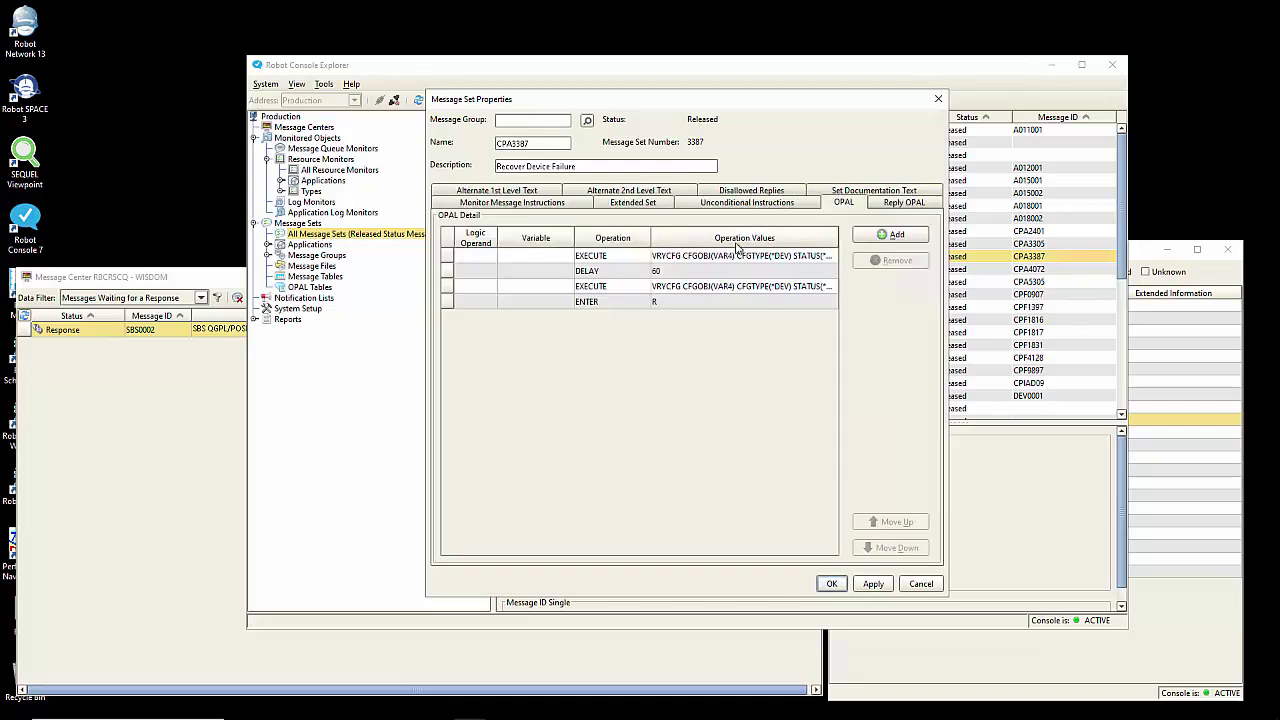
Step: Inspect the VRYCFG command parameters behind the first EXECUTE line and cancel the prompt
click(686, 260)
click(686, 256)
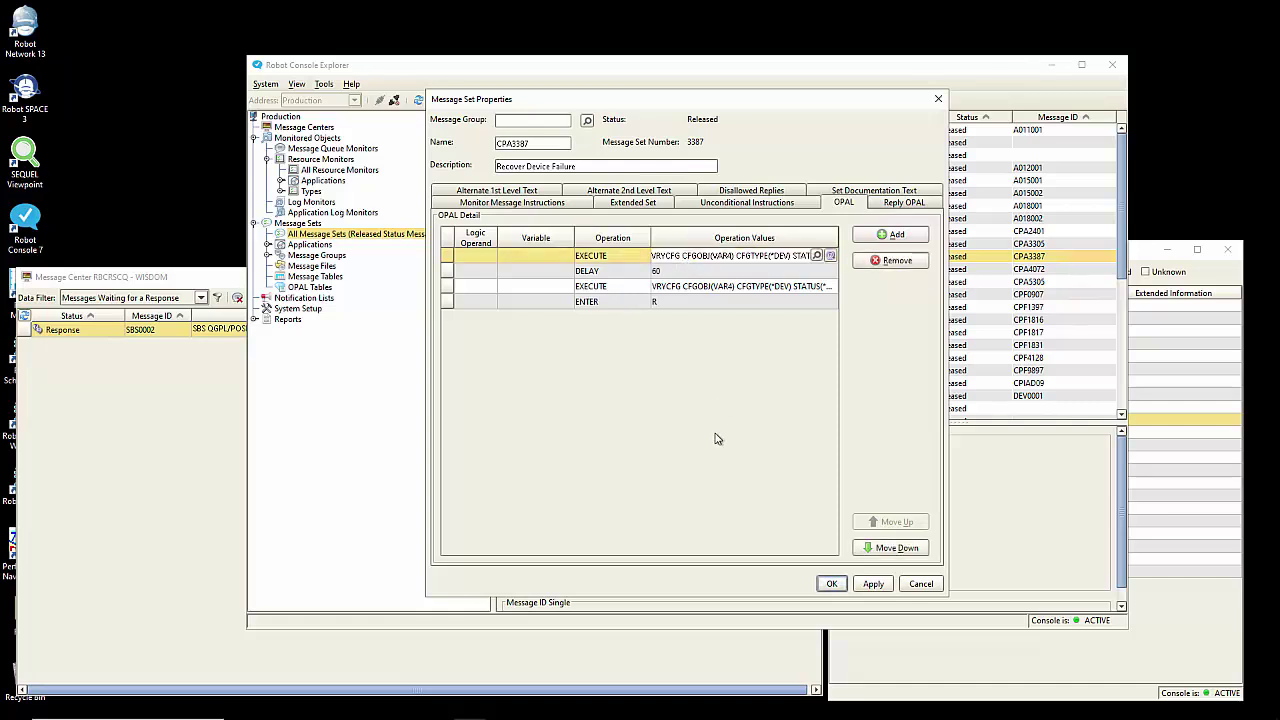
key(F4)
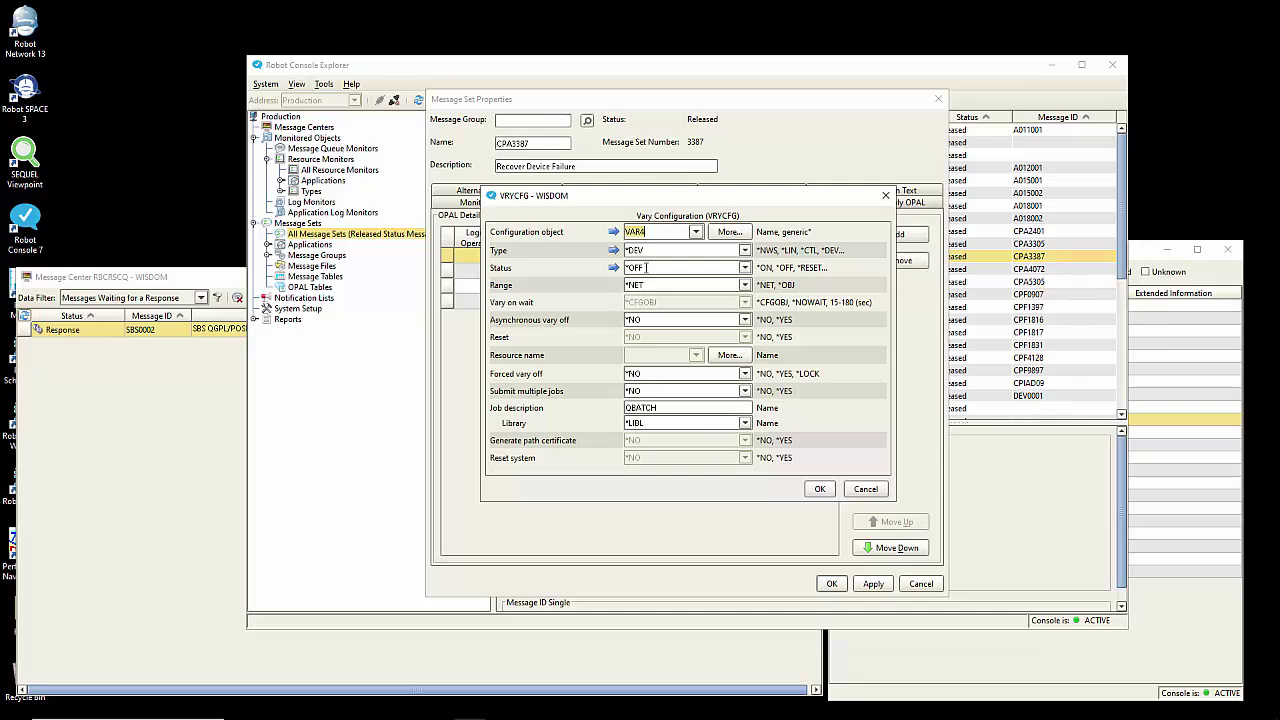
click(859, 494)
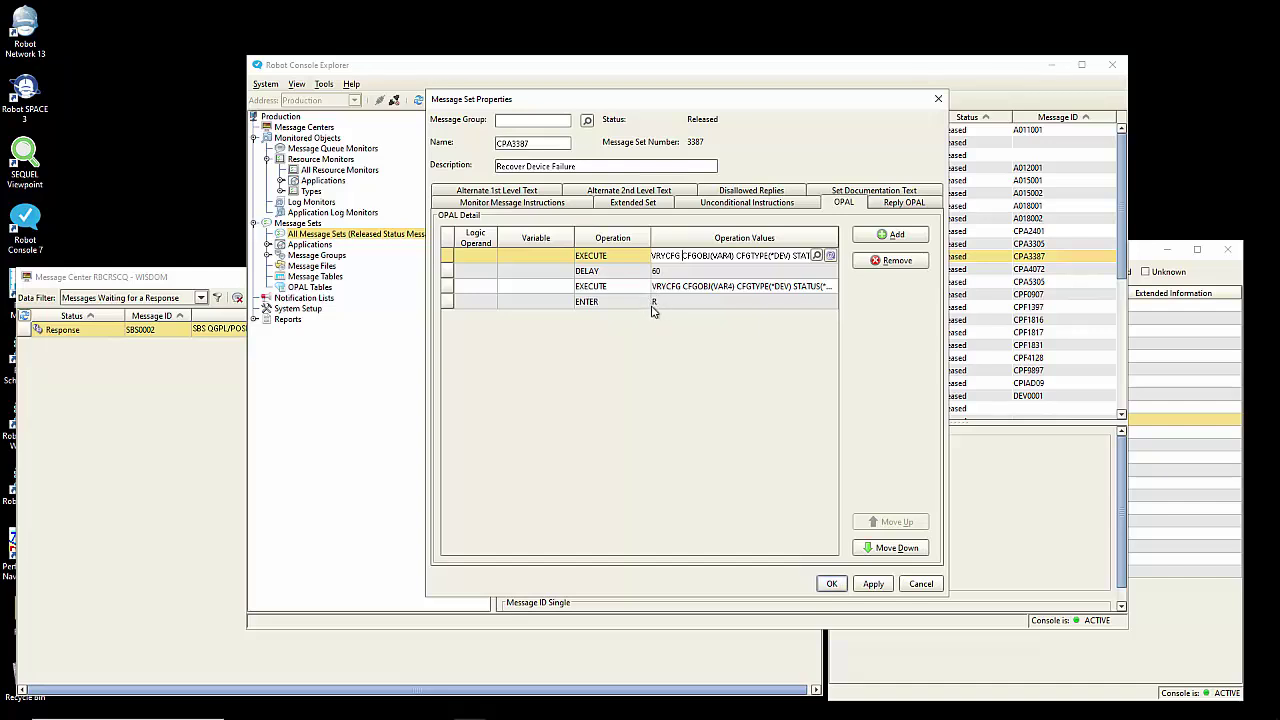
Step: Add an IF line testing REPEAT LE 3 after the ENTER R line of the OPAL code
click(565, 265)
click(557, 303)
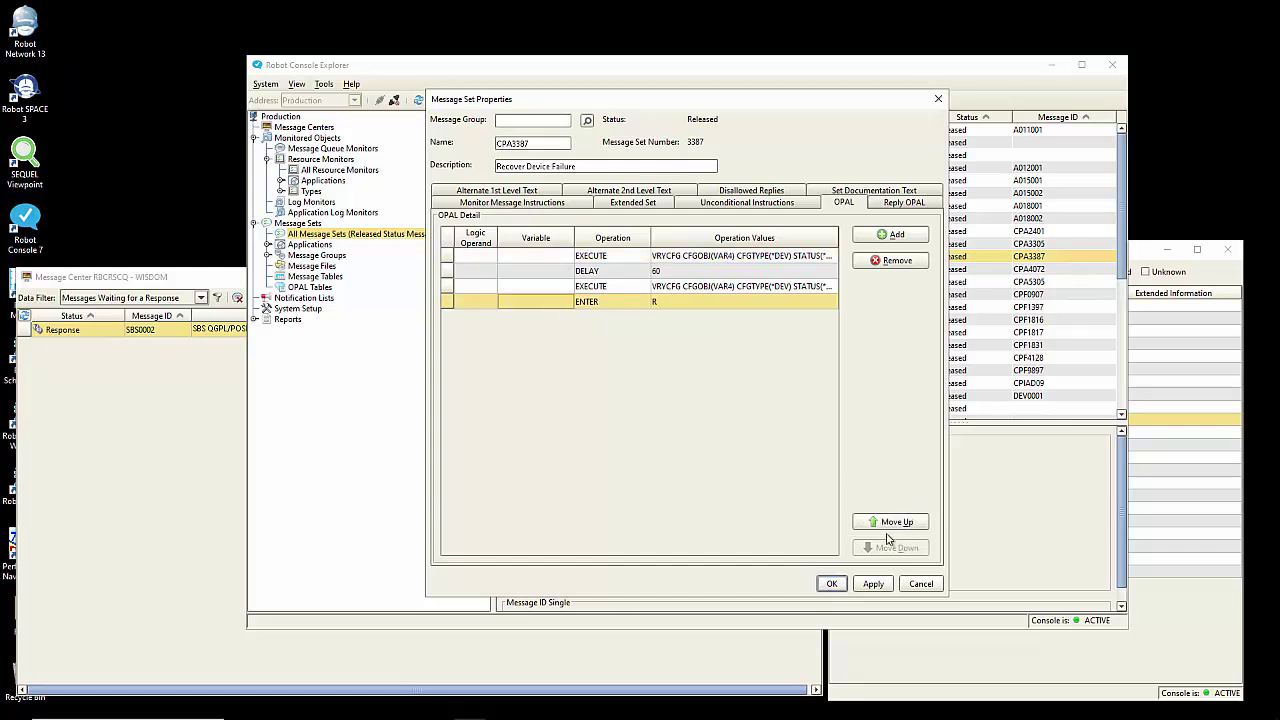
click(901, 237)
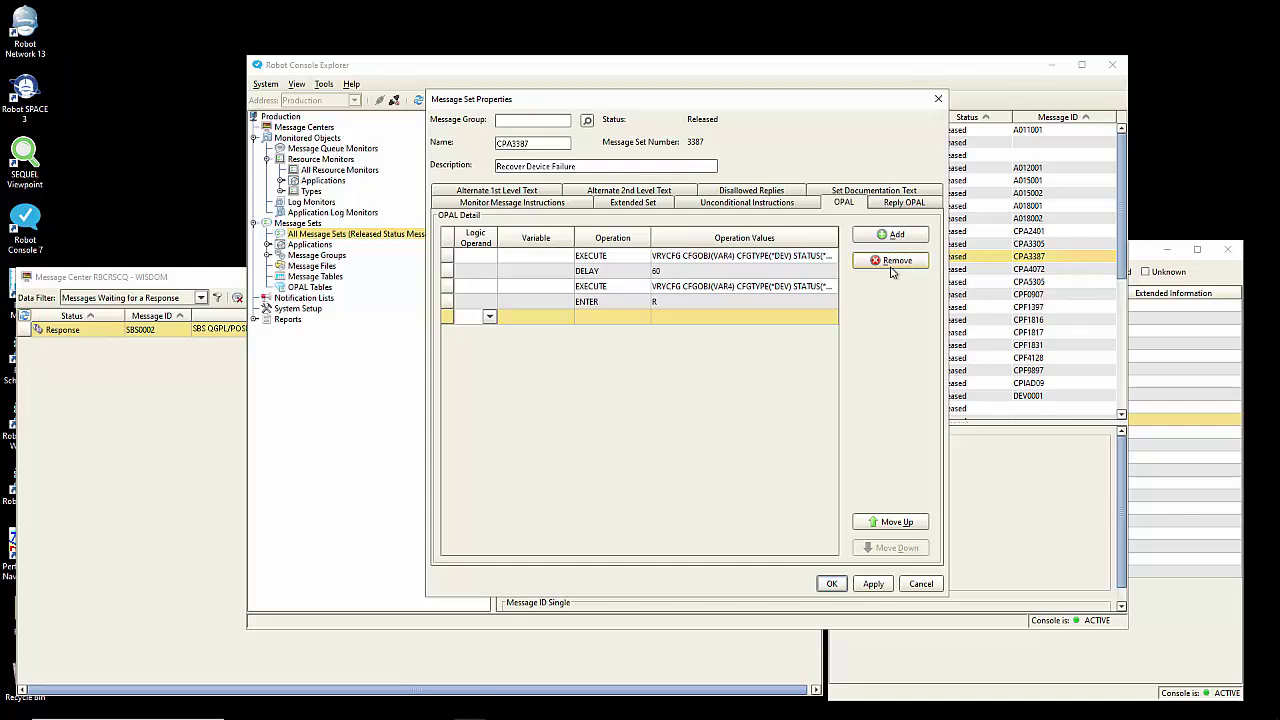
text(O)
key(BackSpace)
key(BackSpace)
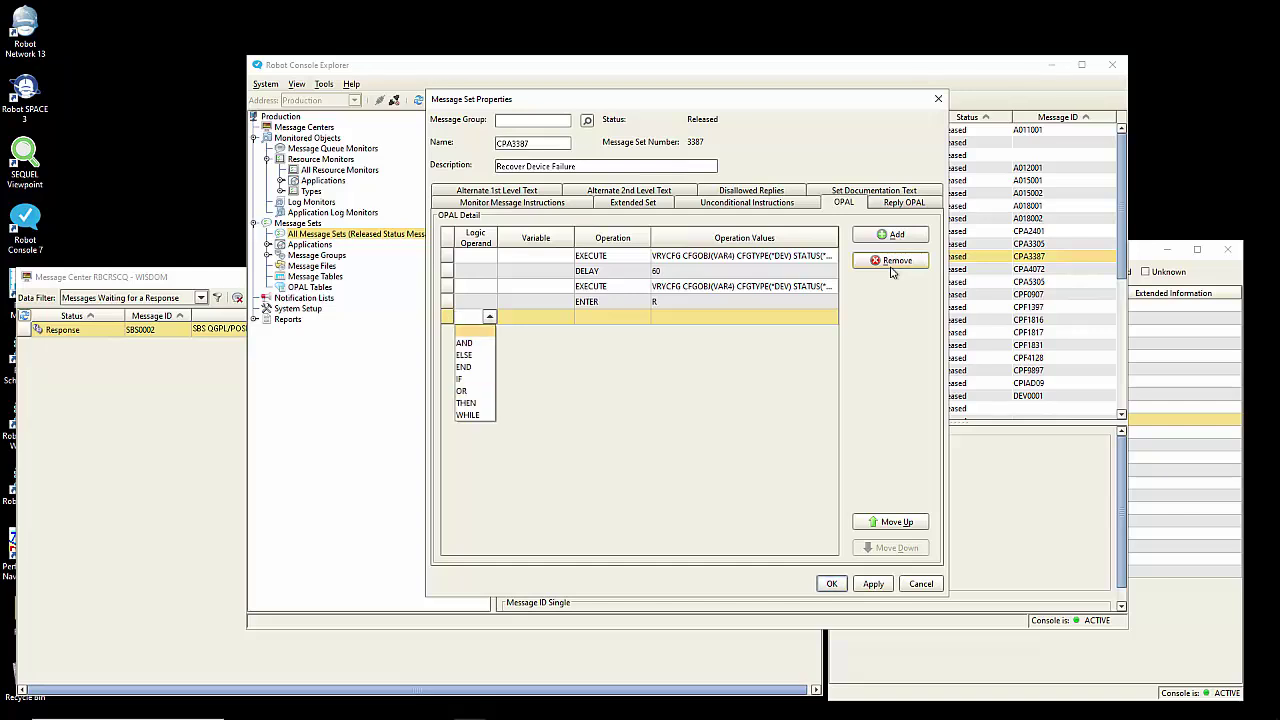
text(IF)
key(Tab)
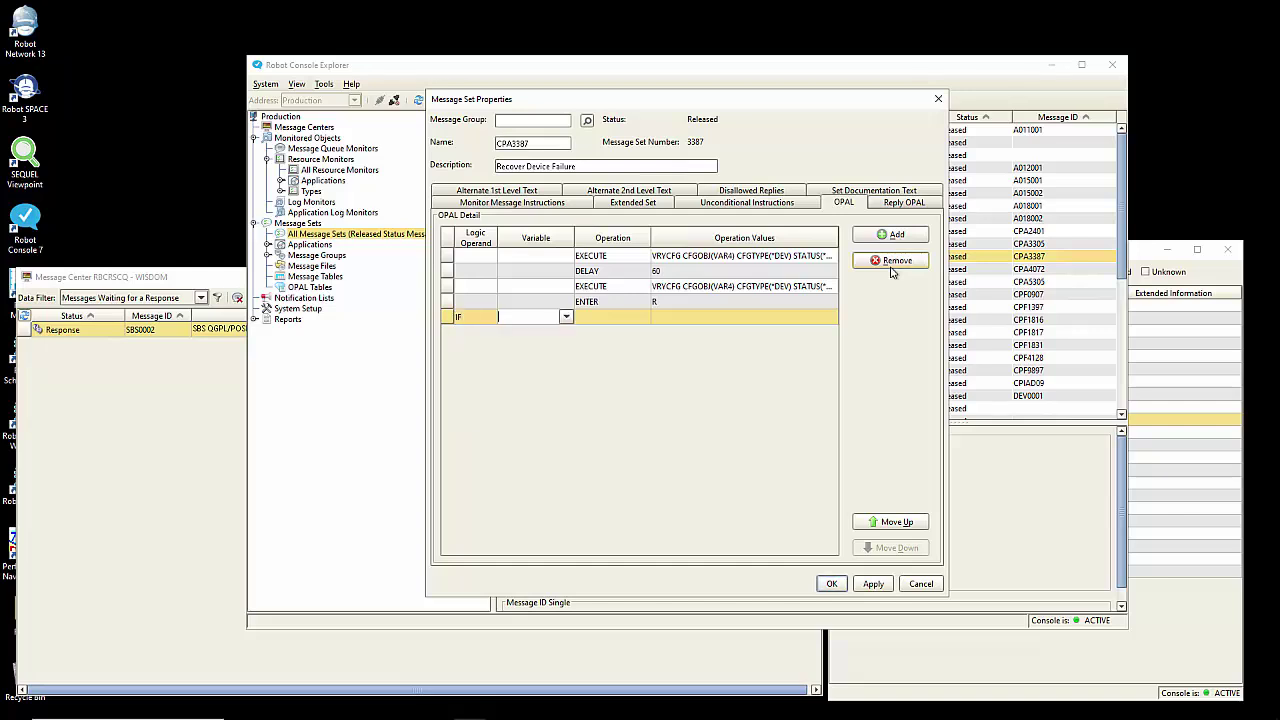
text(REPEAT)
key(Tab)
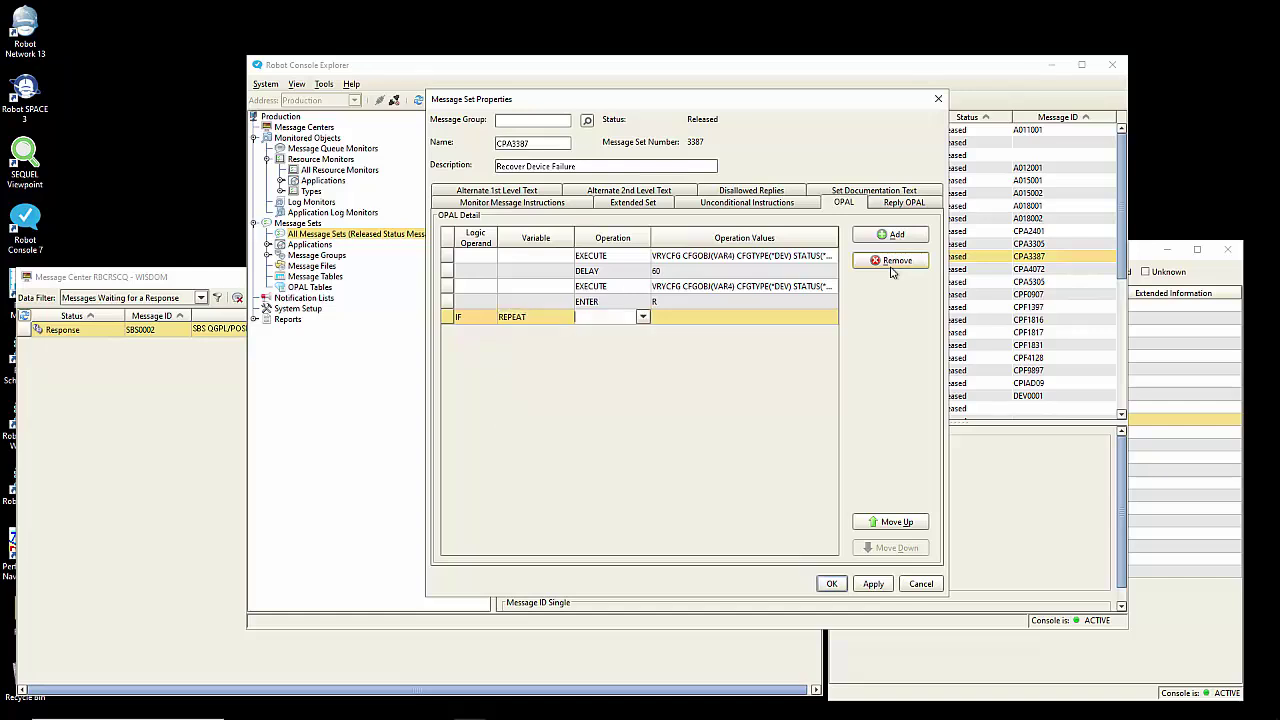
text(LE)
key(Tab)
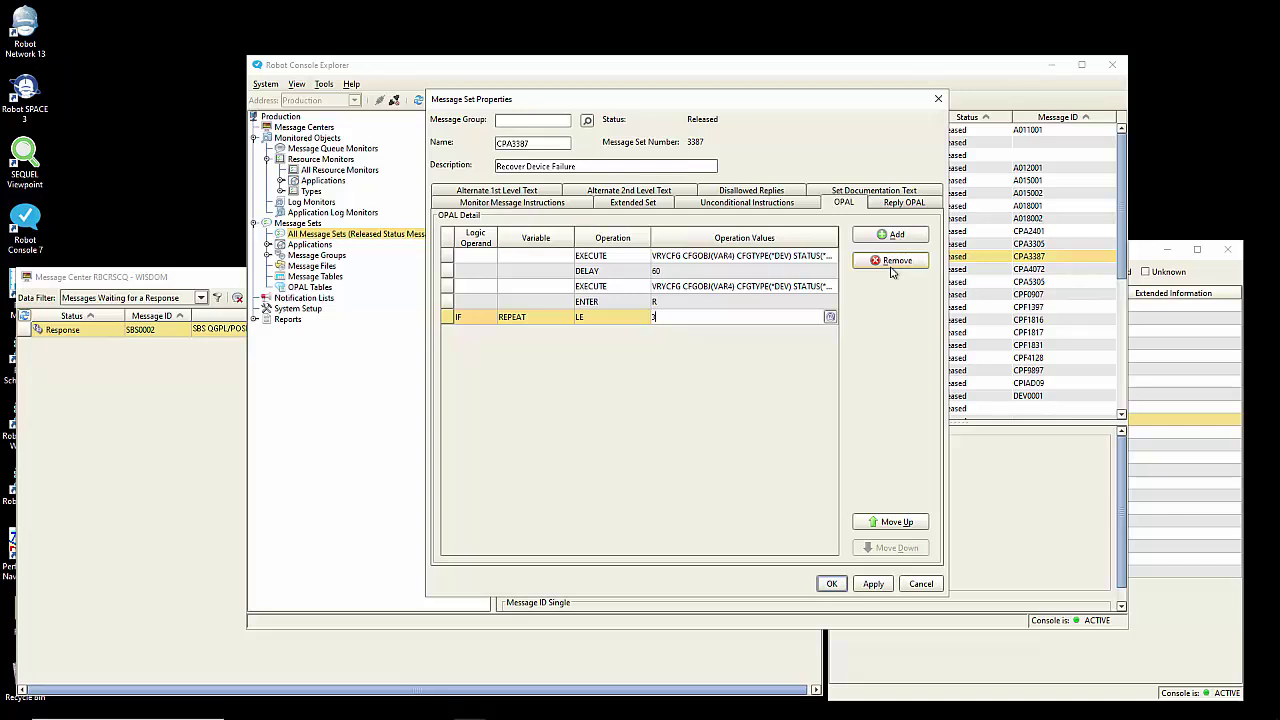
Step: Move the IF REPEAT LE 3 line up above the first EXECUTE line
click(870, 521)
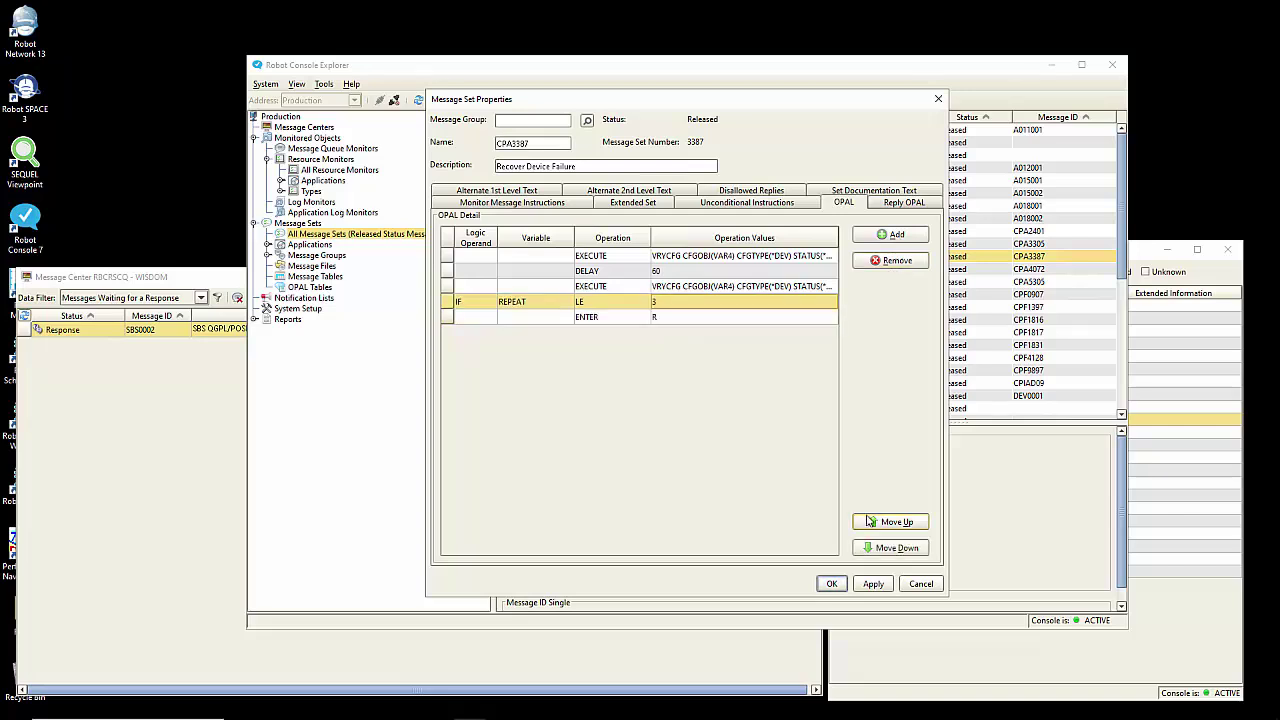
click(870, 521)
click(870, 521)
click(870, 521)
Step: Add an END line after the ENTER R line and save message set CPA3387
click(518, 317)
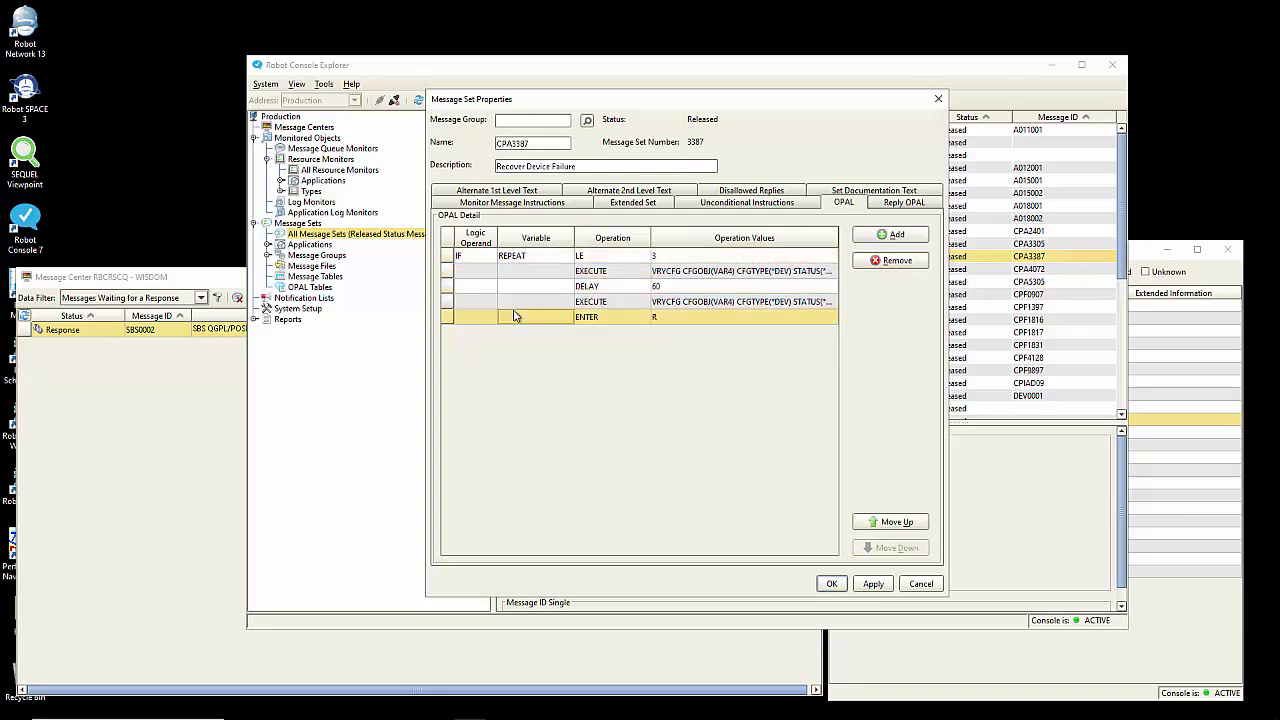
click(905, 236)
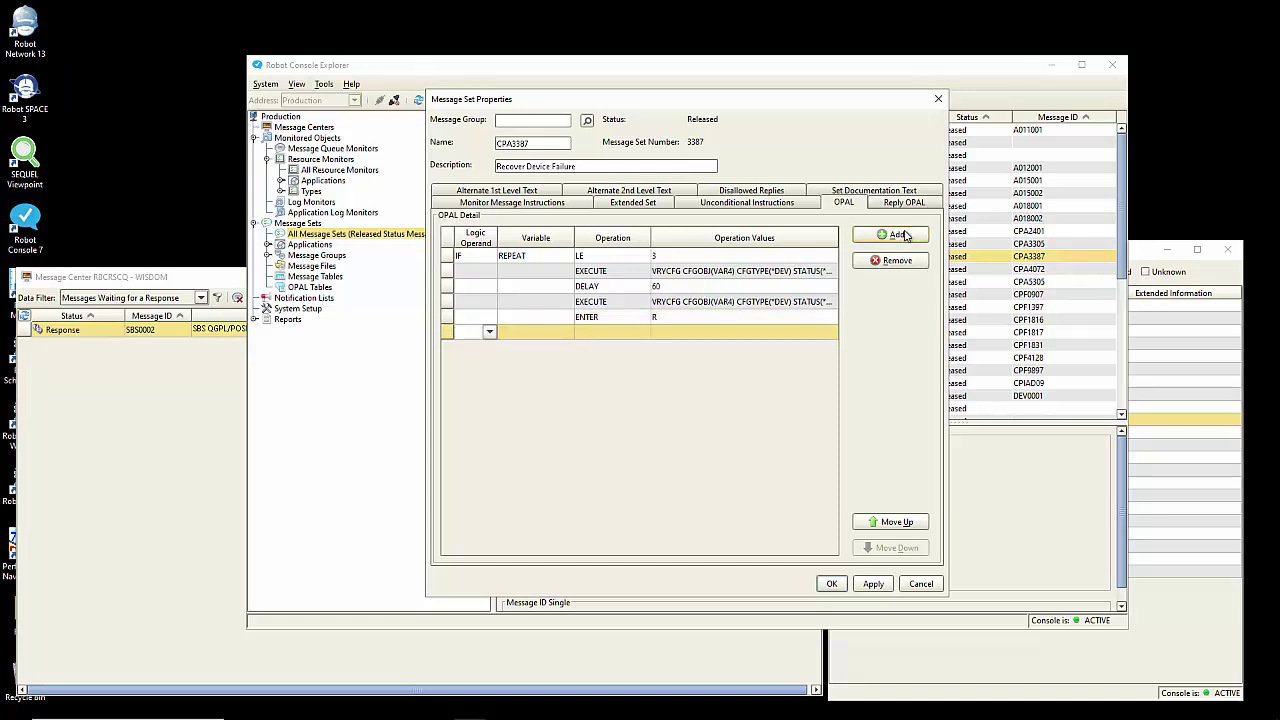
text(END)
click(643, 458)
click(831, 583)
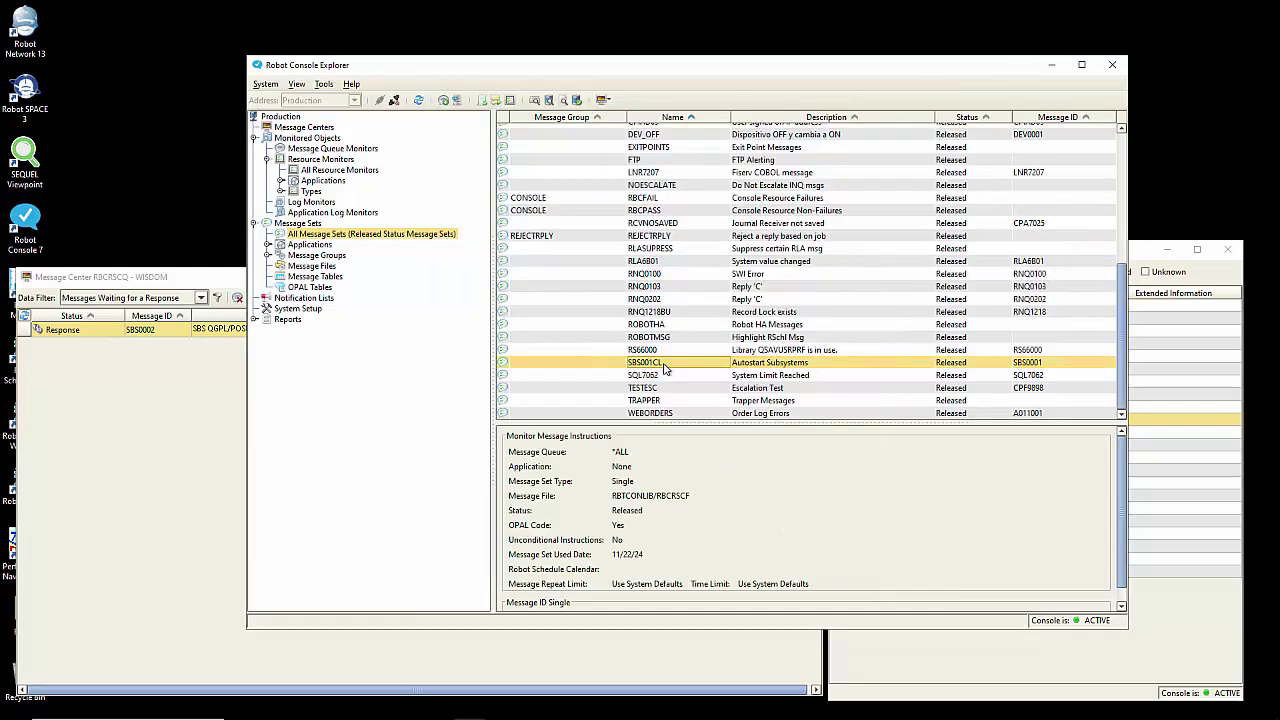
Step: Open message set SBS001CL's OPAL code and add a line with the CALLCP operation after the final END
double_click(665, 368)
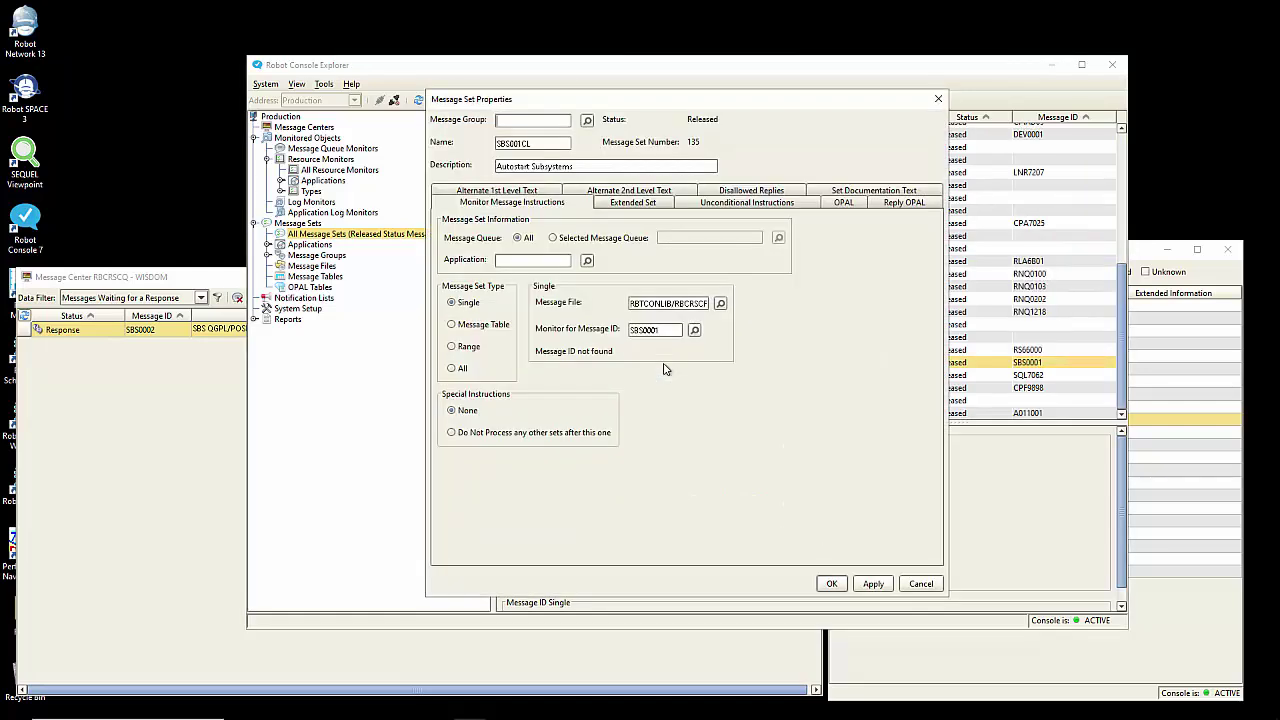
click(843, 204)
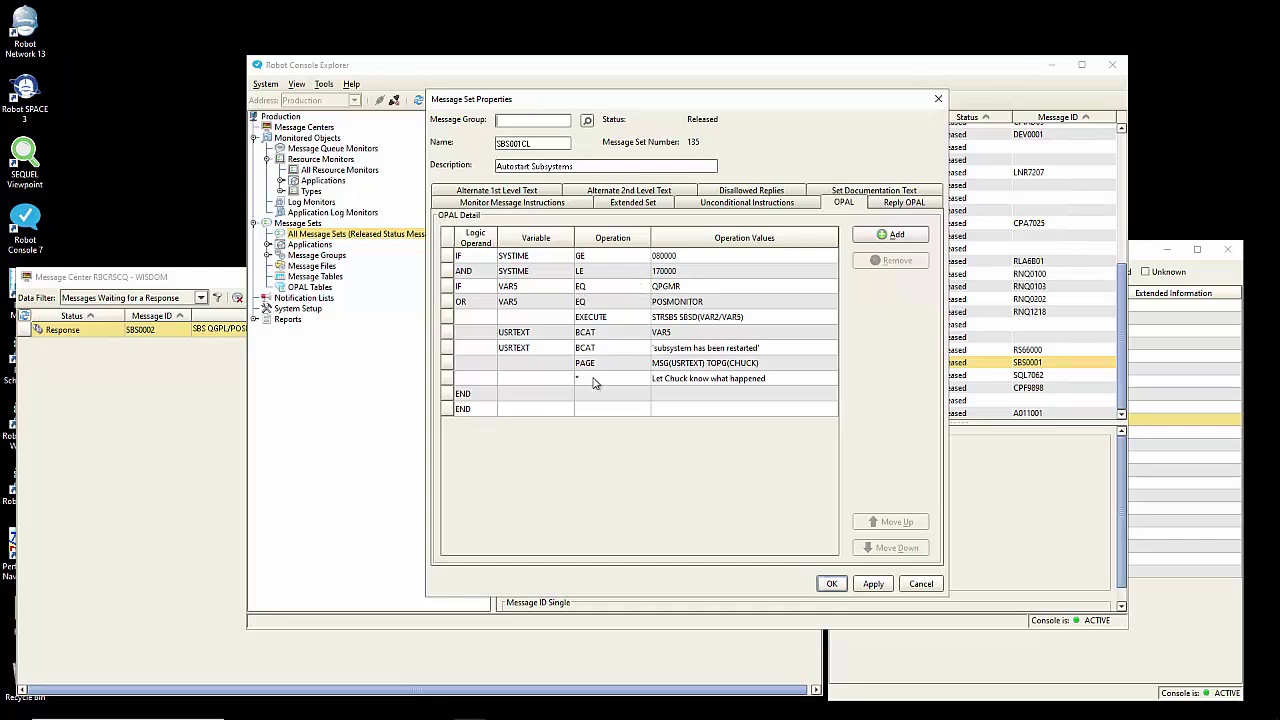
click(576, 412)
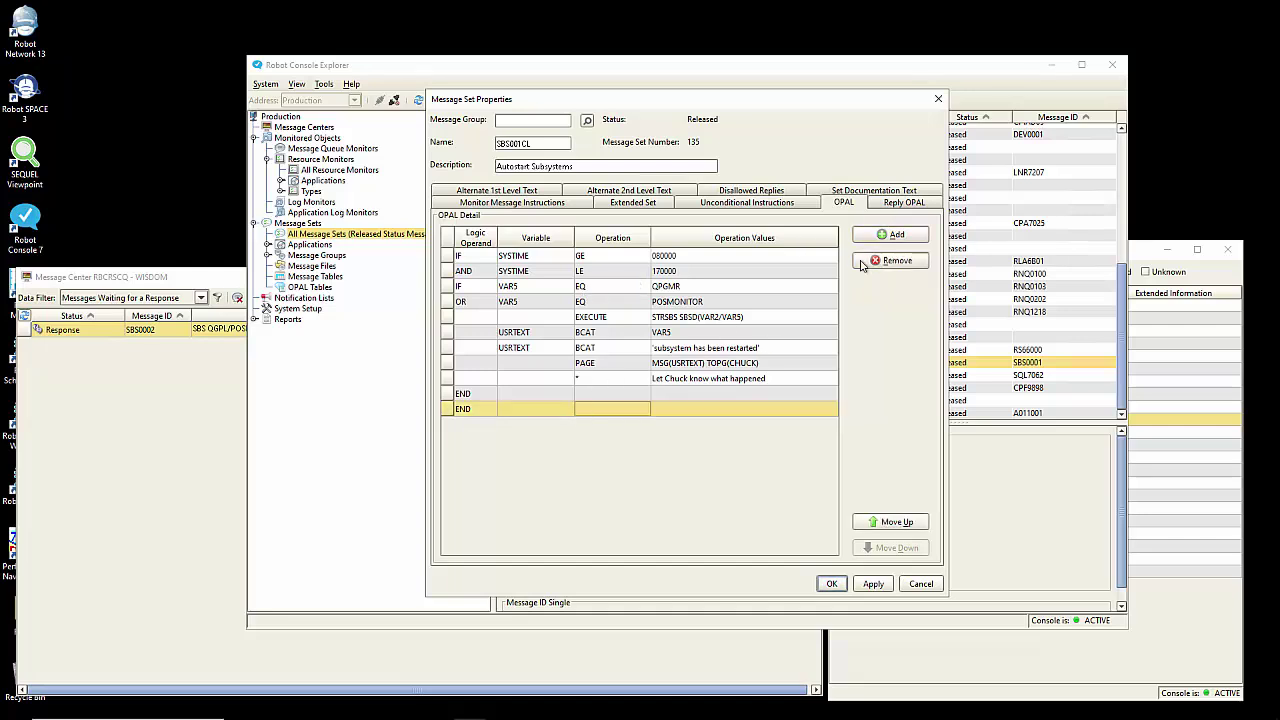
click(880, 240)
key(Tab)
key(Tab)
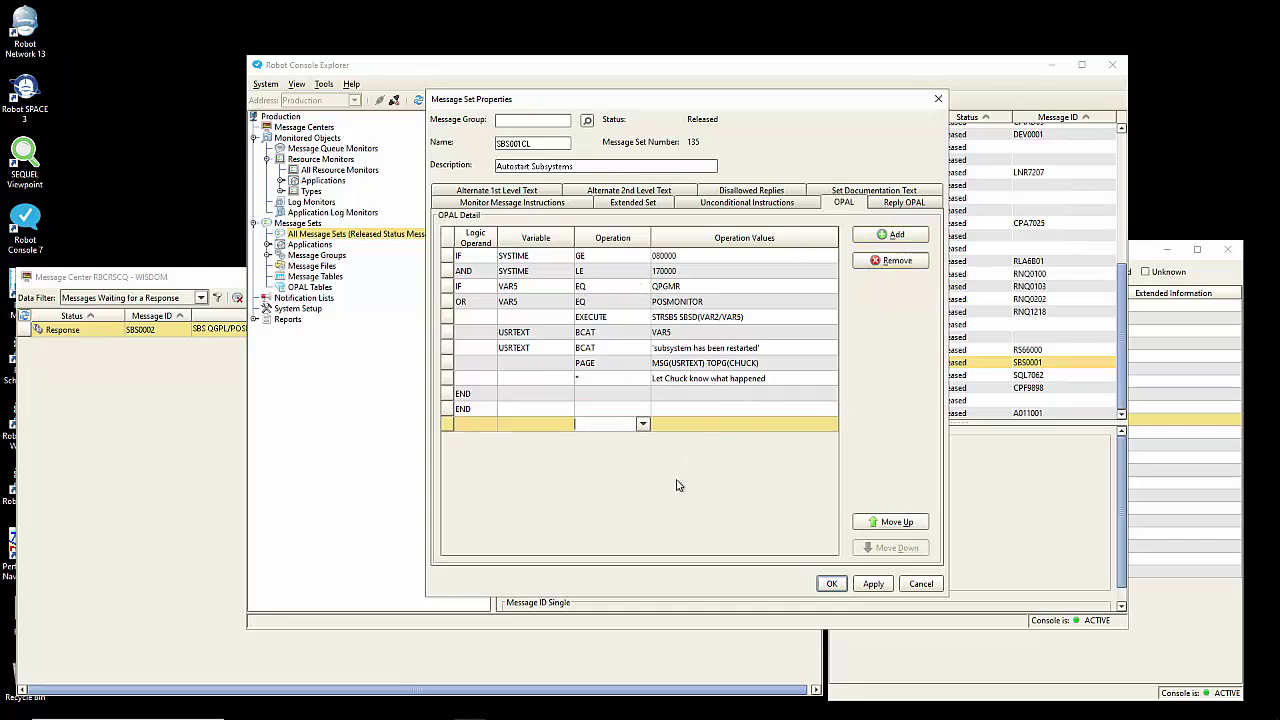
text(CALLCP)
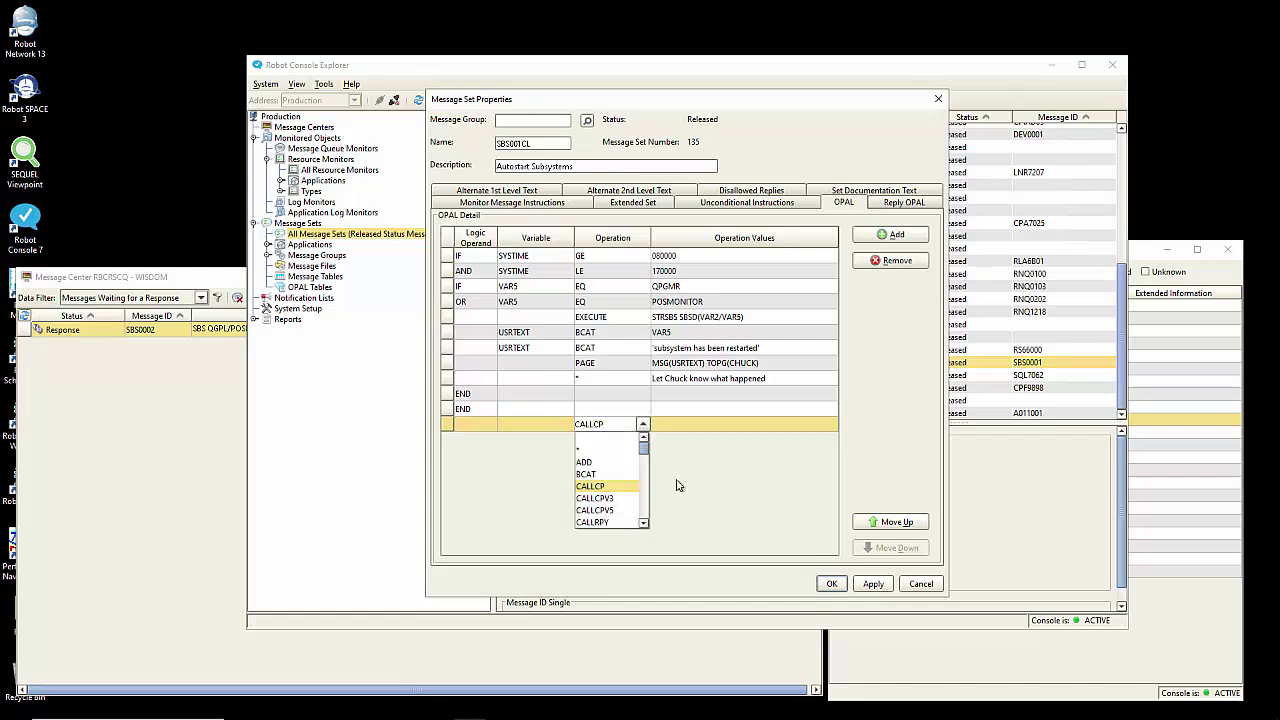
click(672, 428)
click(672, 428)
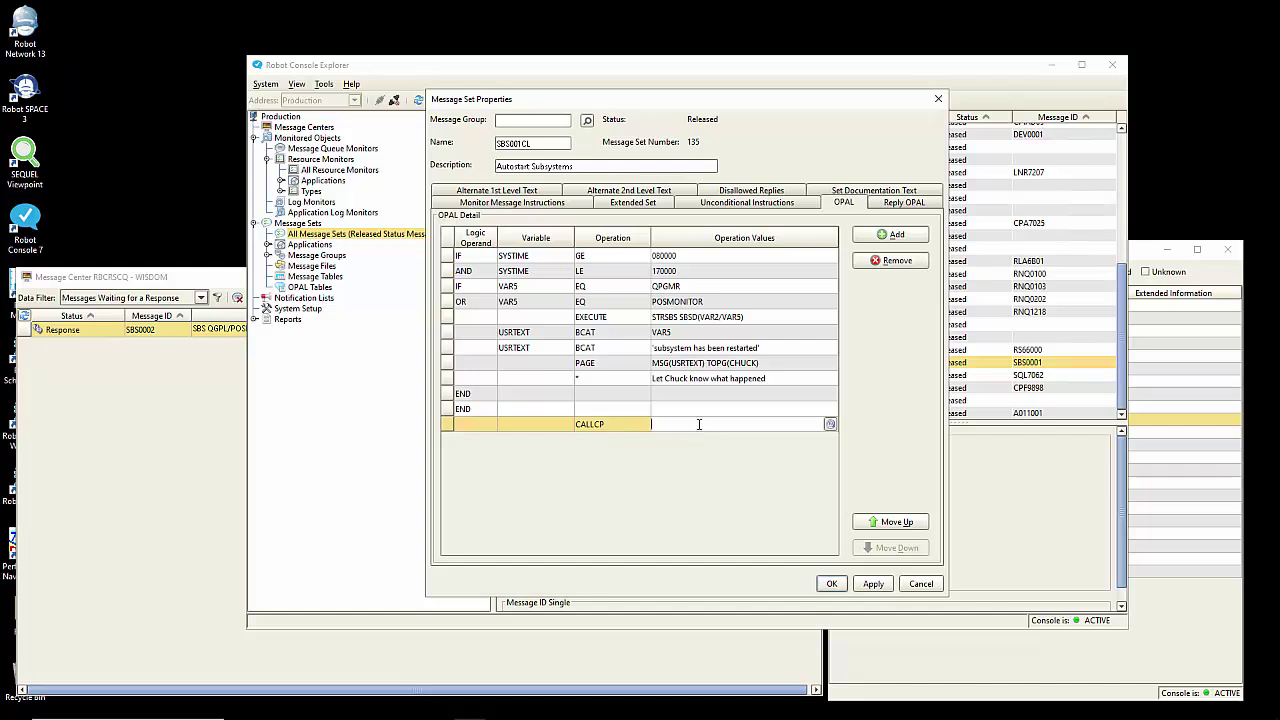
Step: Add an EXECUTE line with the call command below the CALLCP line
click(897, 234)
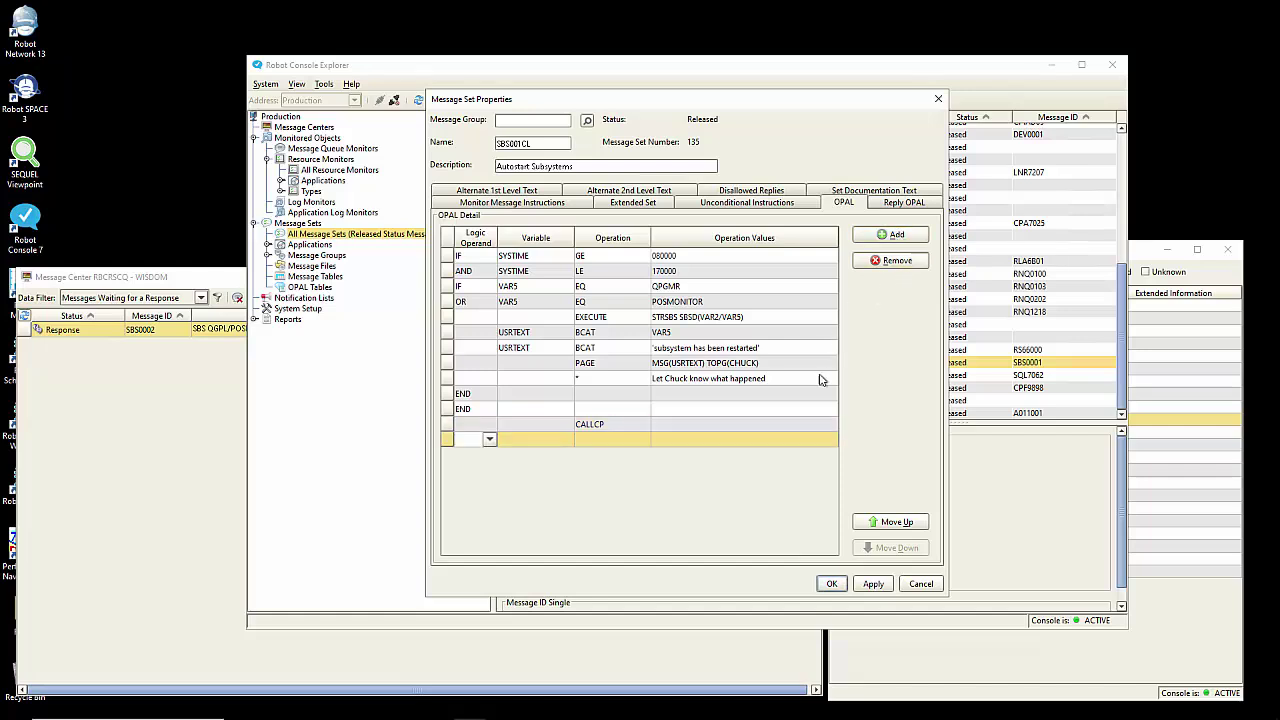
key(Tab)
key(Tab)
text(EXECUTE)
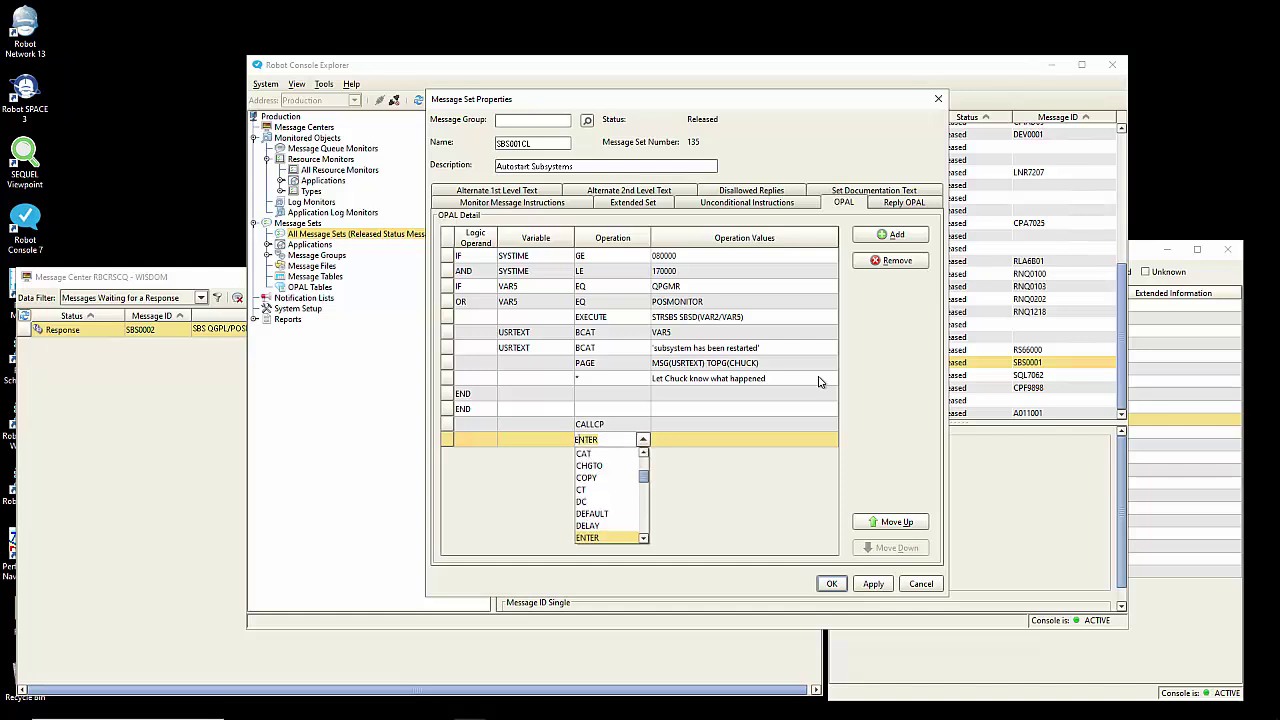
key(Tab)
text(call)
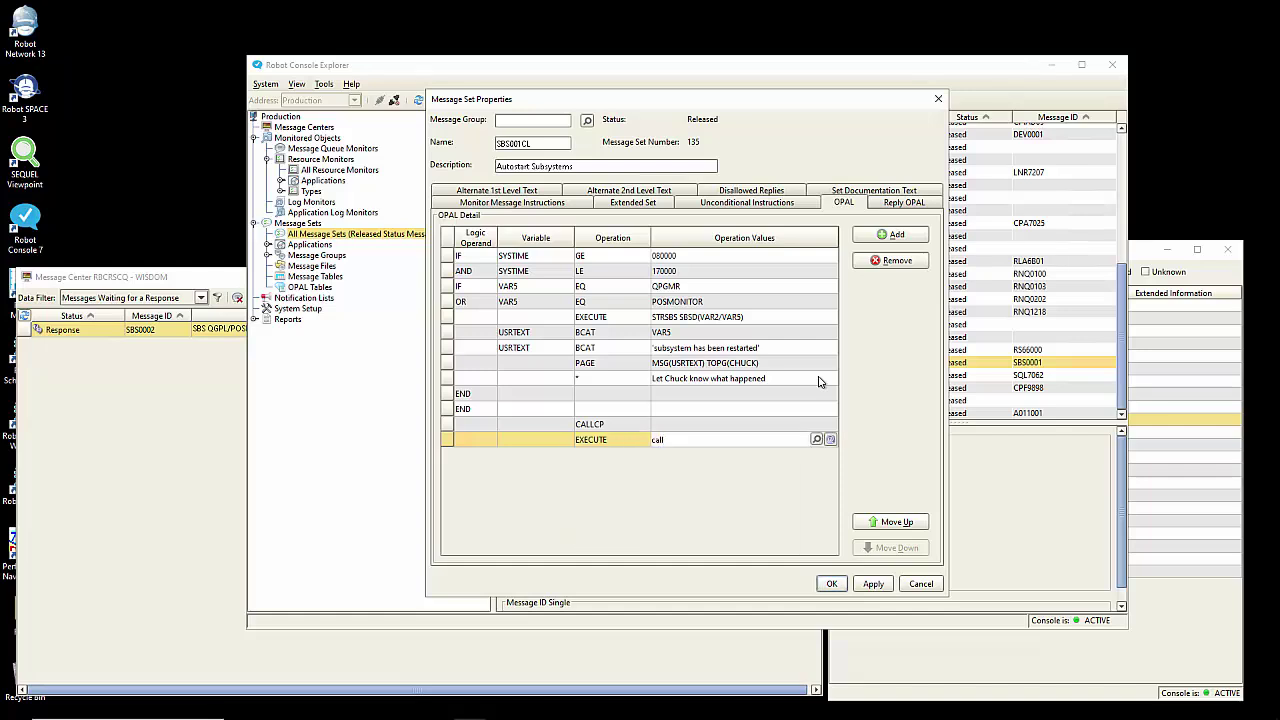
Step: Prompt the call command, set program xyz in library chuck, and append parm to the resulting command
key(F4)
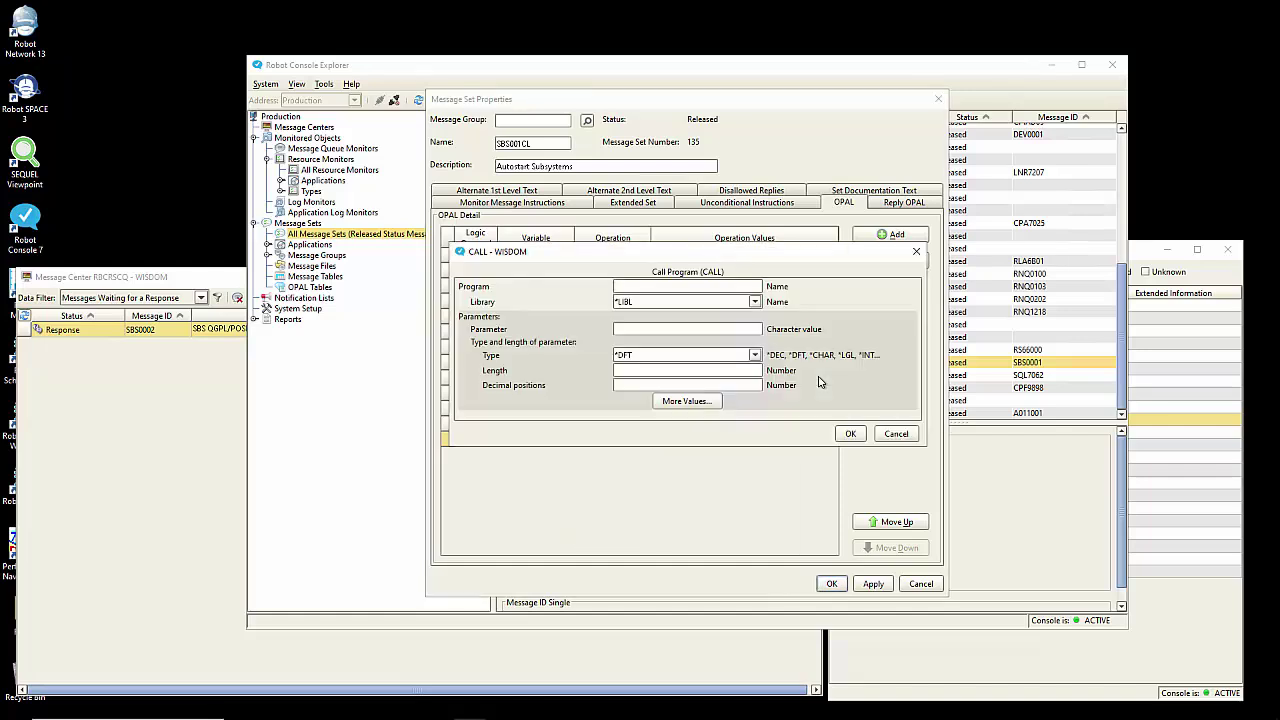
text(xyz)
key(Tab)
text(chuck)
click(848, 433)
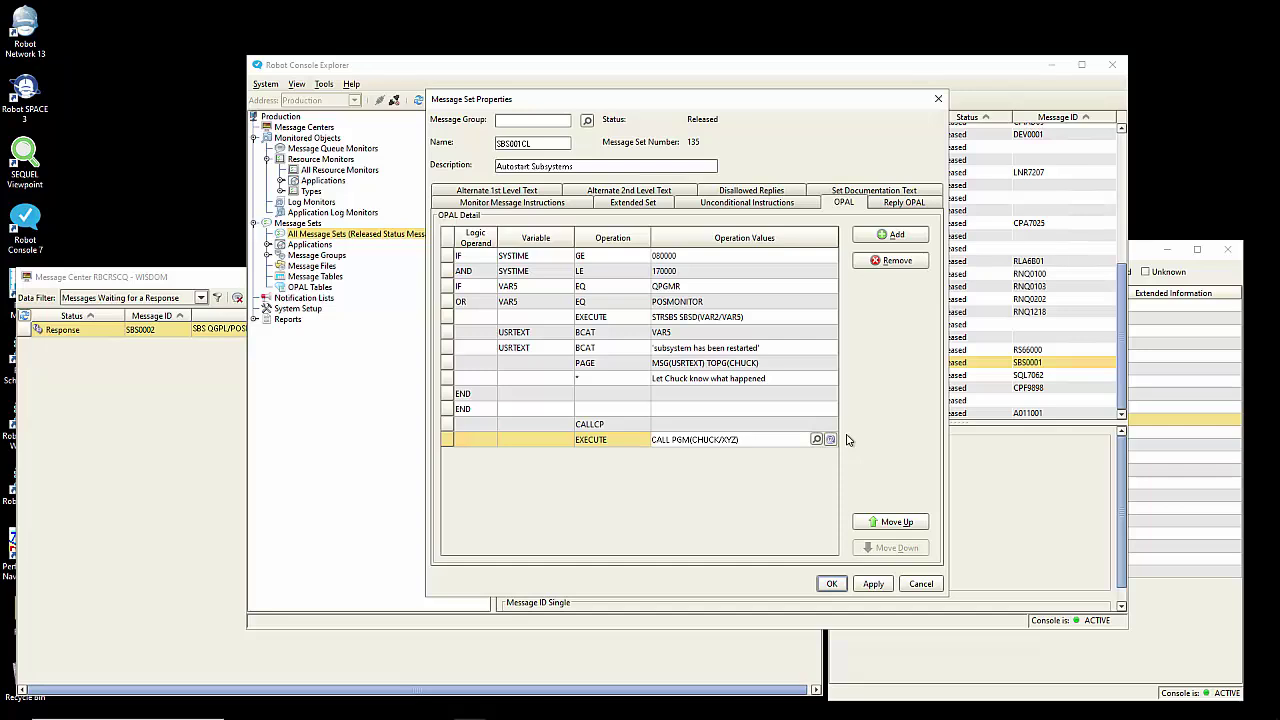
text(parm)
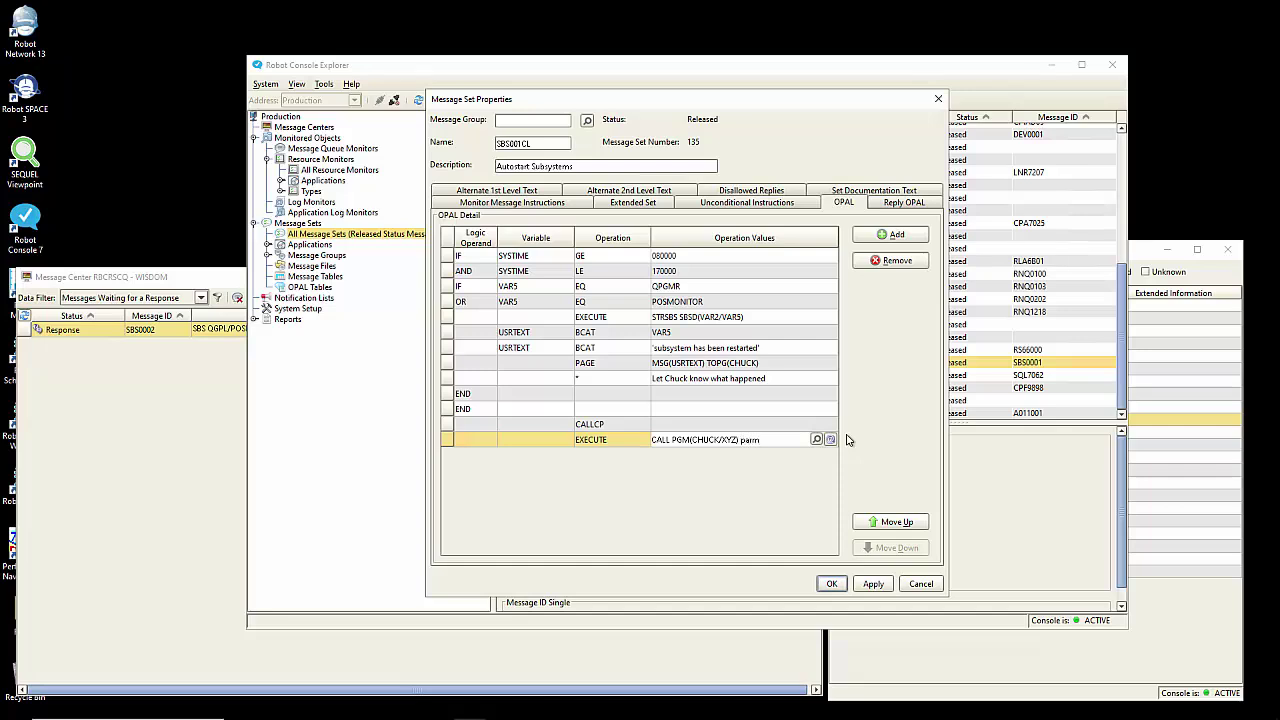